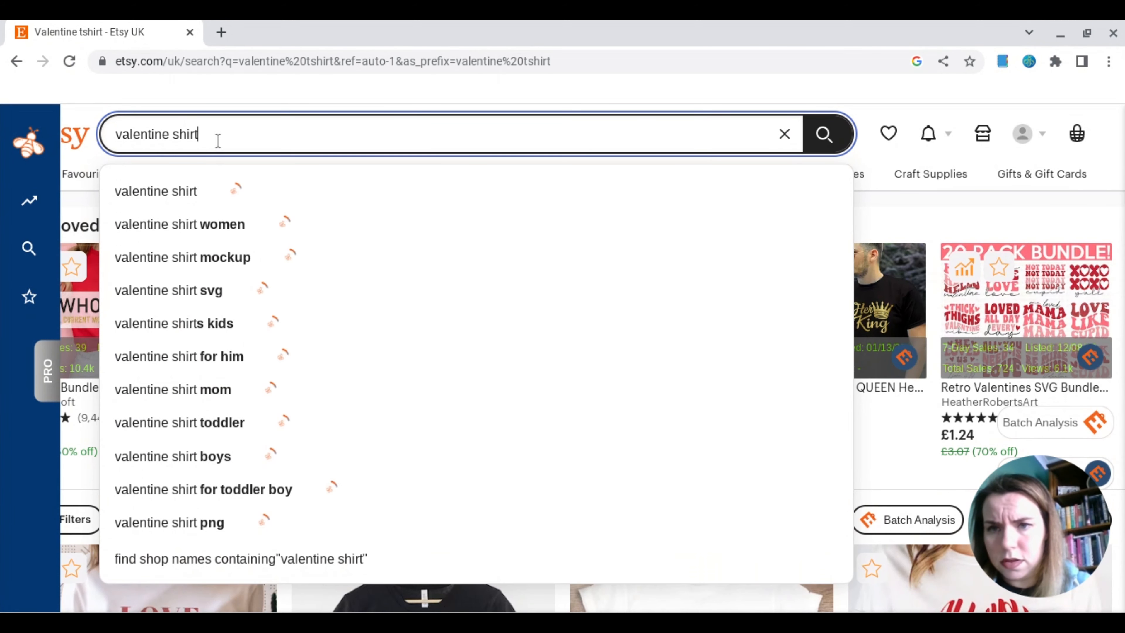
Search for "valentine shirt" and examine the designs, prices and sales figures of the resulting listings.
{"action": "left_click", "coordinate": [214, 193]}
{"action": "scroll", "coordinate": [634, 503], "scroll_direction": "down", "scroll_amount": 5}
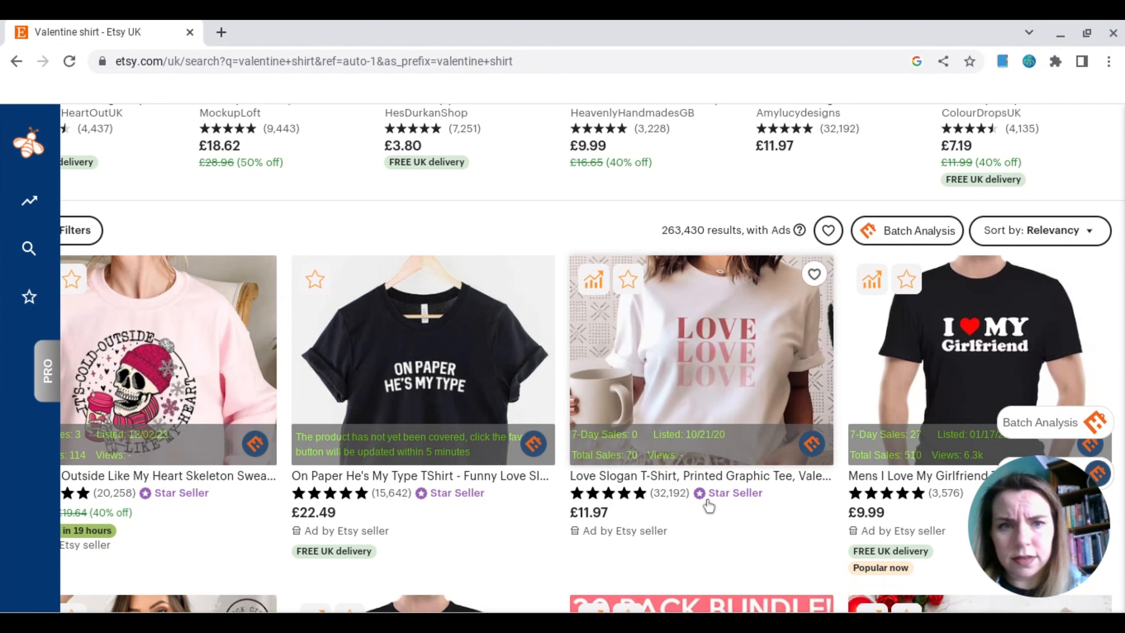
{"action": "scroll", "coordinate": [709, 505], "scroll_direction": "down", "scroll_amount": 1}
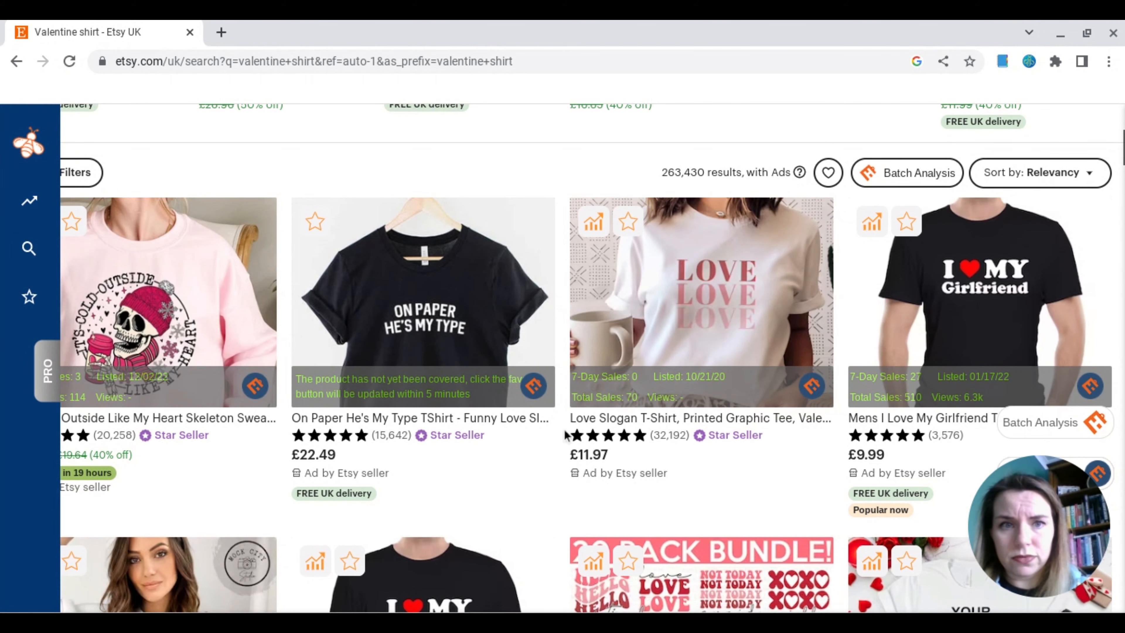
{"action": "scroll", "coordinate": [568, 434], "scroll_direction": "down", "scroll_amount": 4}
{"action": "scroll", "coordinate": [564, 428], "scroll_direction": "down", "scroll_amount": 1}
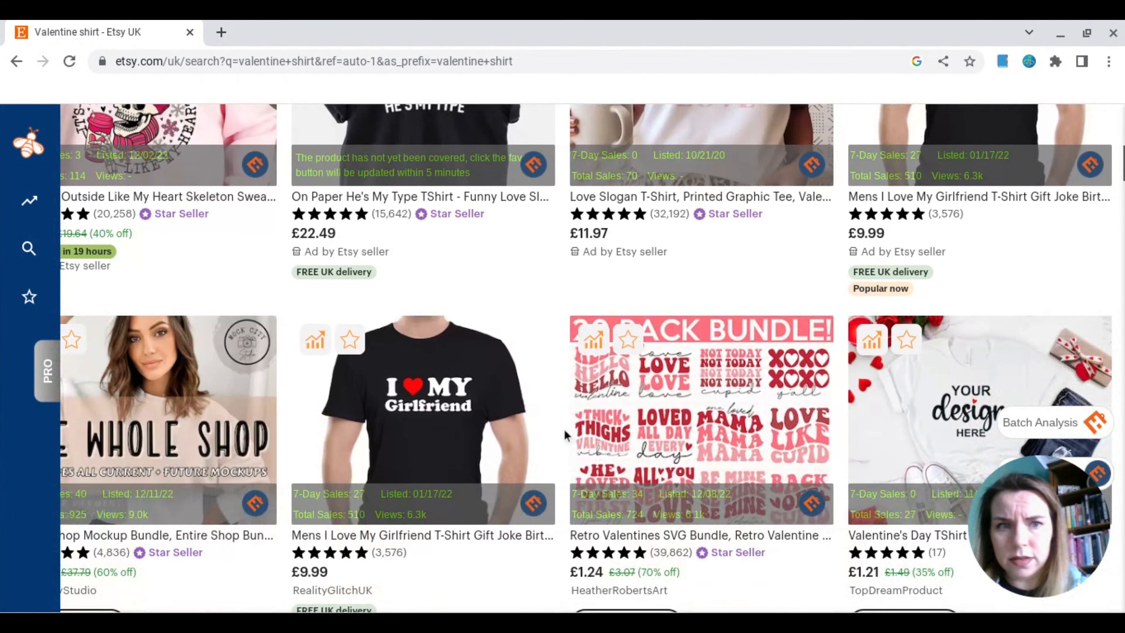
{"action": "scroll", "coordinate": [565, 430], "scroll_direction": "down", "scroll_amount": 8}
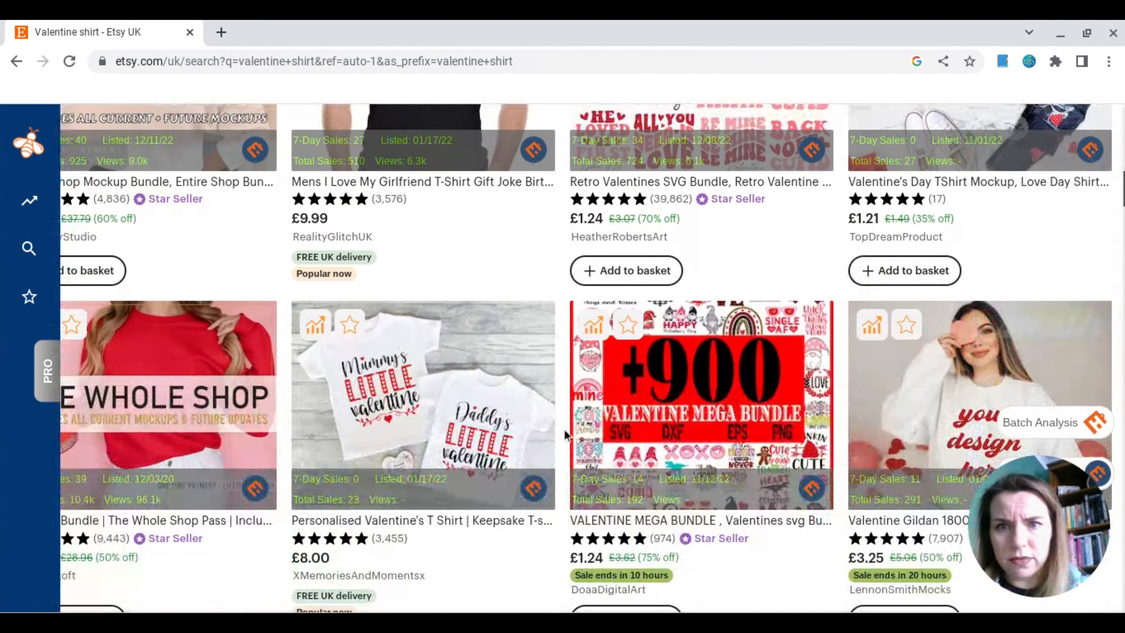
{"action": "scroll", "coordinate": [564, 429], "scroll_direction": "down", "scroll_amount": 10}
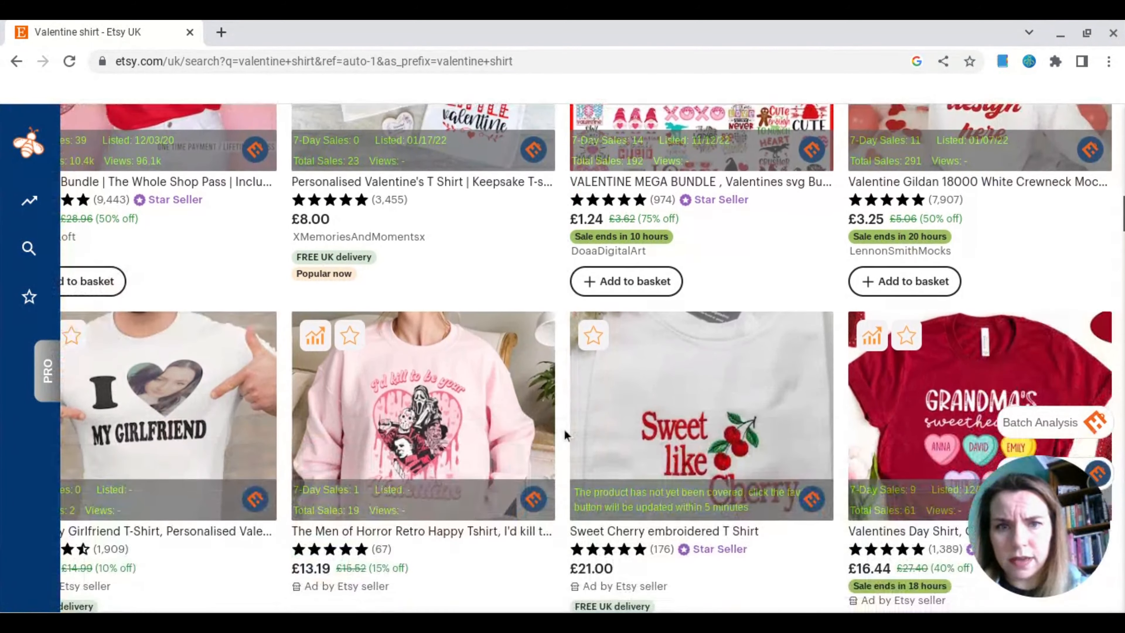
{"action": "scroll", "coordinate": [564, 429], "scroll_direction": "down", "scroll_amount": 8}
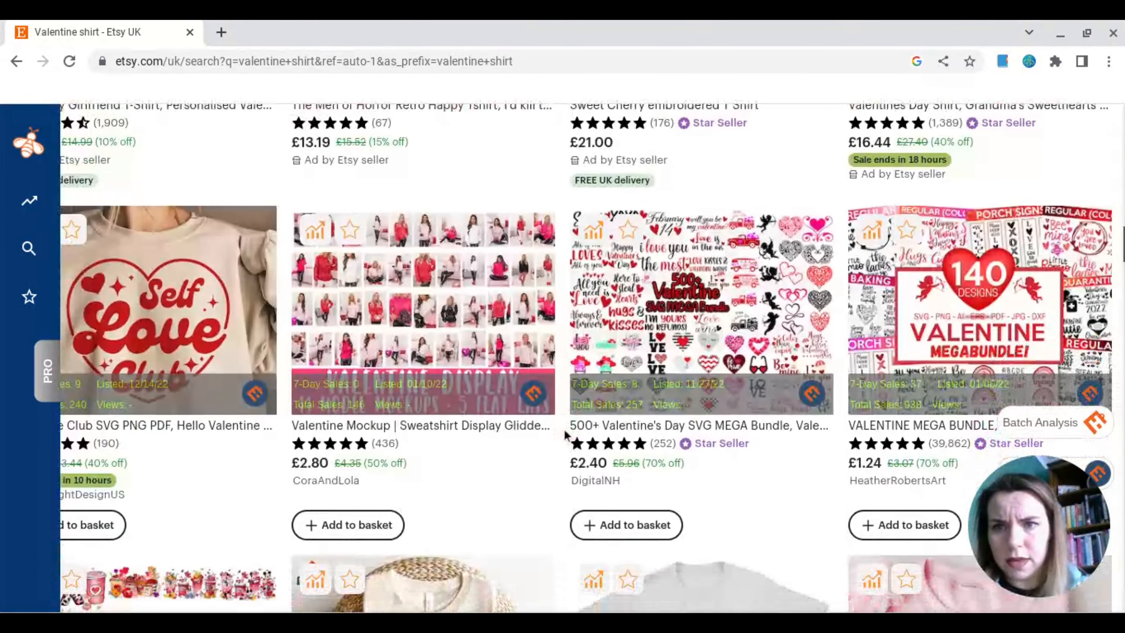
{"action": "scroll", "coordinate": [527, 510], "scroll_direction": "down", "scroll_amount": 6}
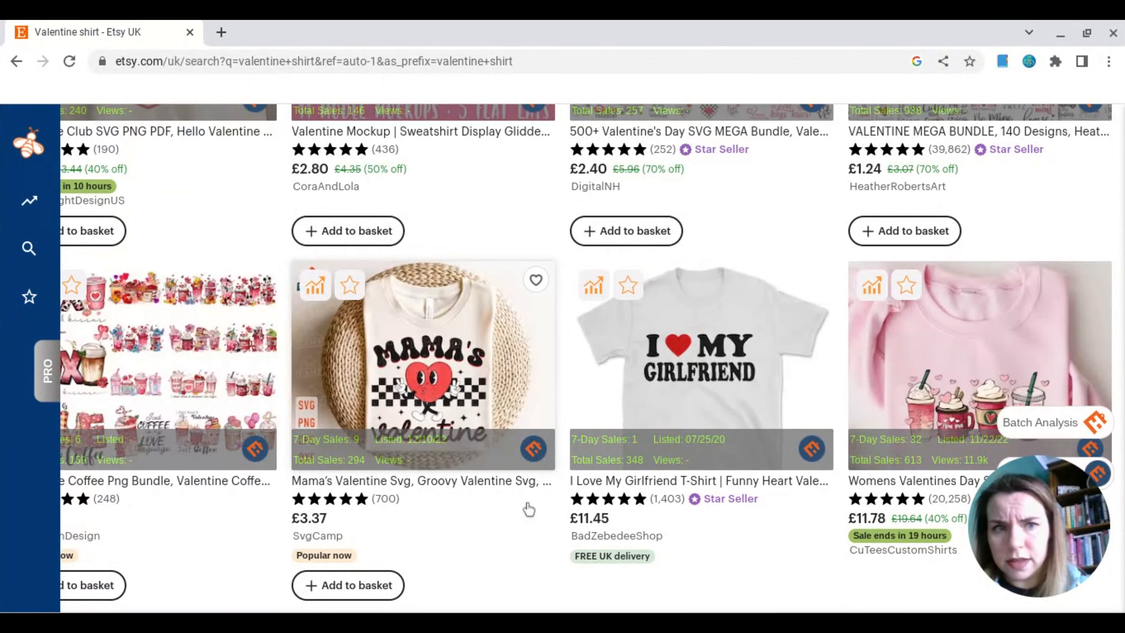
{"action": "scroll", "coordinate": [528, 509], "scroll_direction": "down", "scroll_amount": 8}
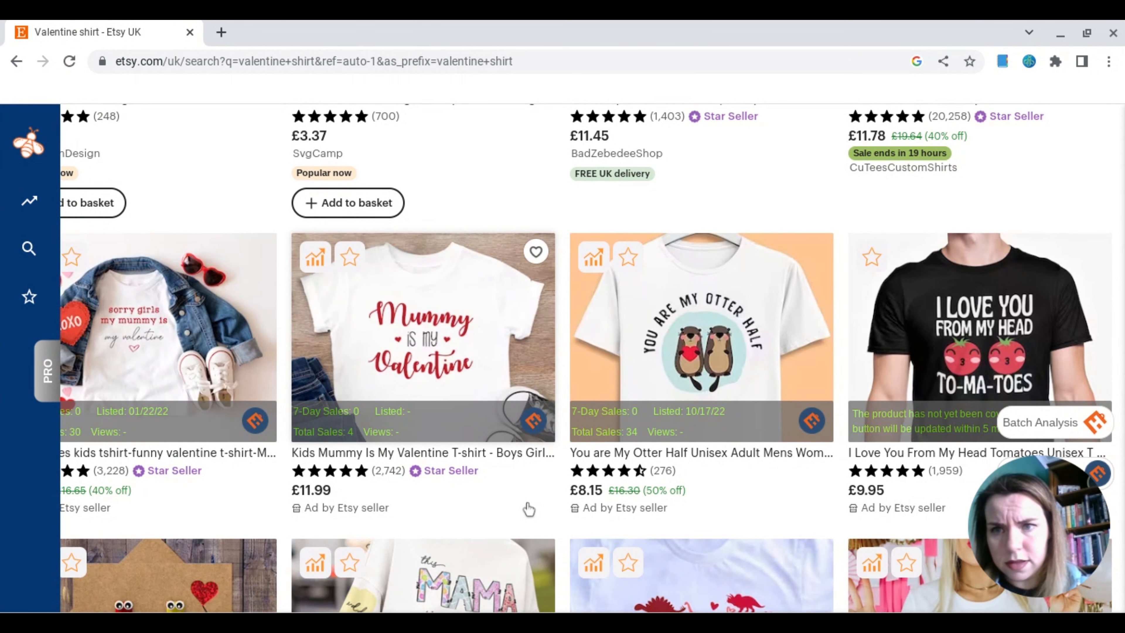
{"action": "scroll", "coordinate": [529, 509], "scroll_direction": "down", "scroll_amount": 1}
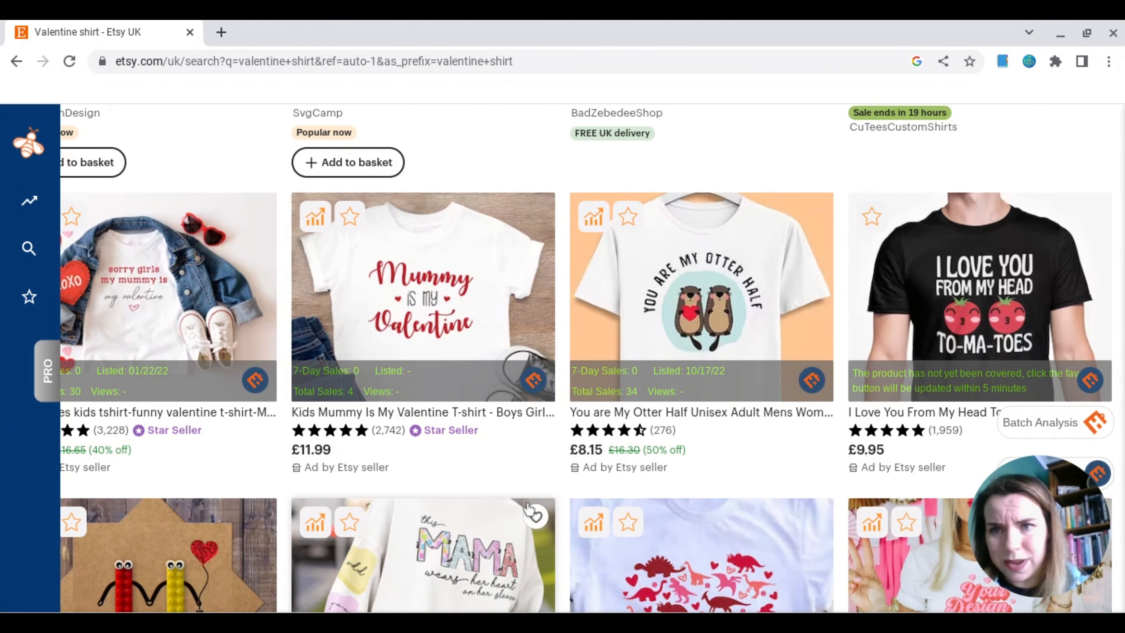
{"action": "scroll", "coordinate": [529, 509], "scroll_direction": "down", "scroll_amount": 4}
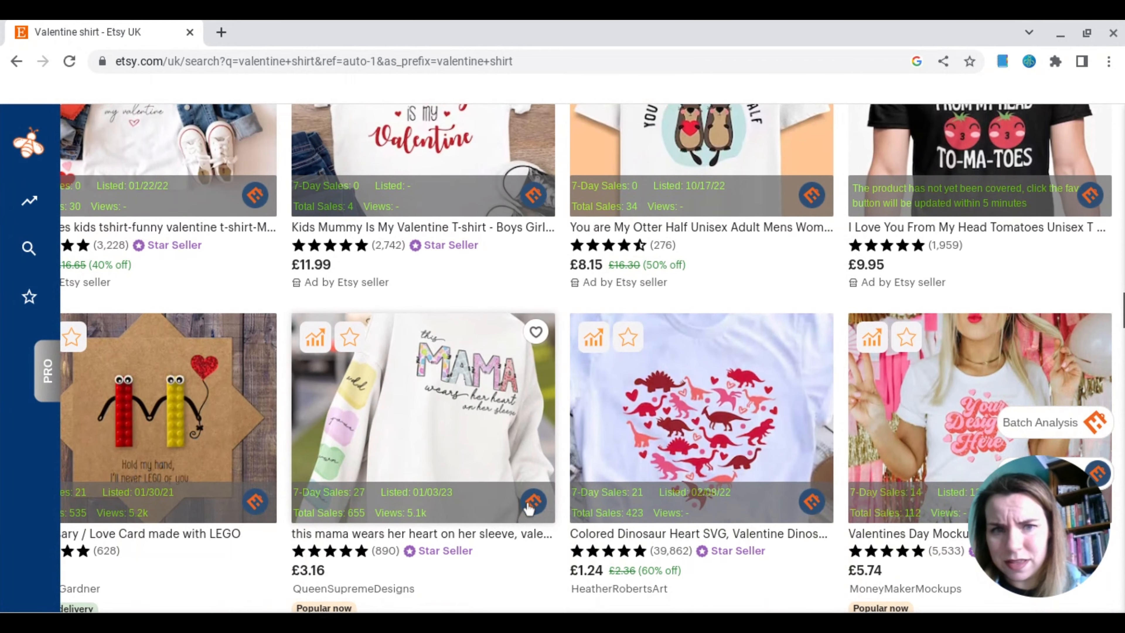
{"action": "scroll", "coordinate": [529, 509], "scroll_direction": "down", "scroll_amount": 6}
{"action": "scroll", "coordinate": [529, 509], "scroll_direction": "down", "scroll_amount": 7}
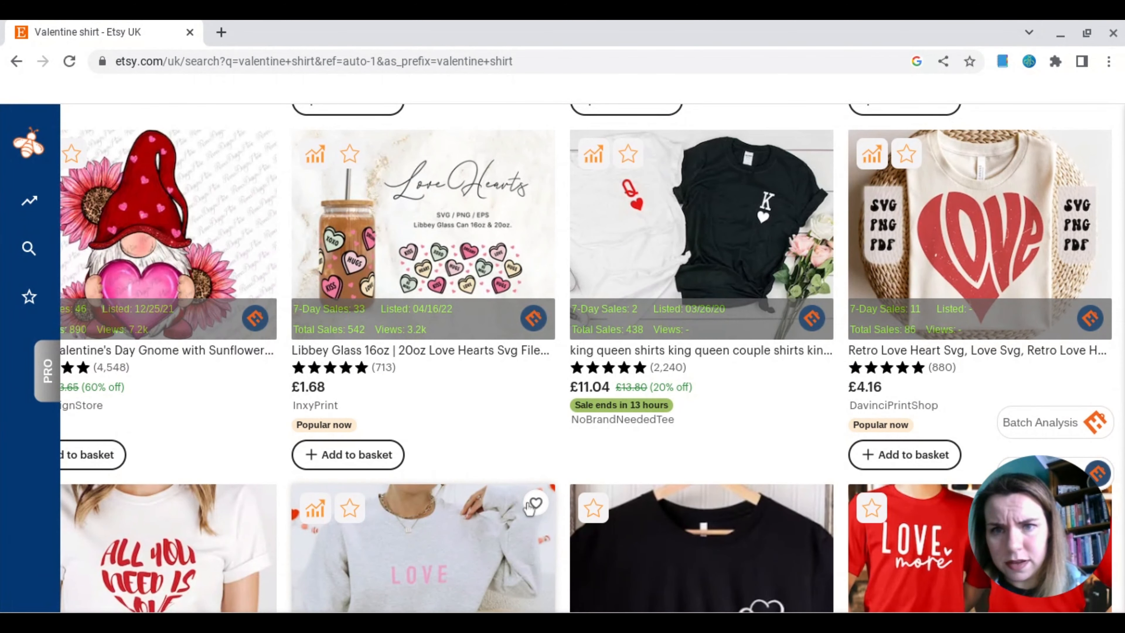
{"action": "scroll", "coordinate": [530, 505], "scroll_direction": "down", "scroll_amount": 5}
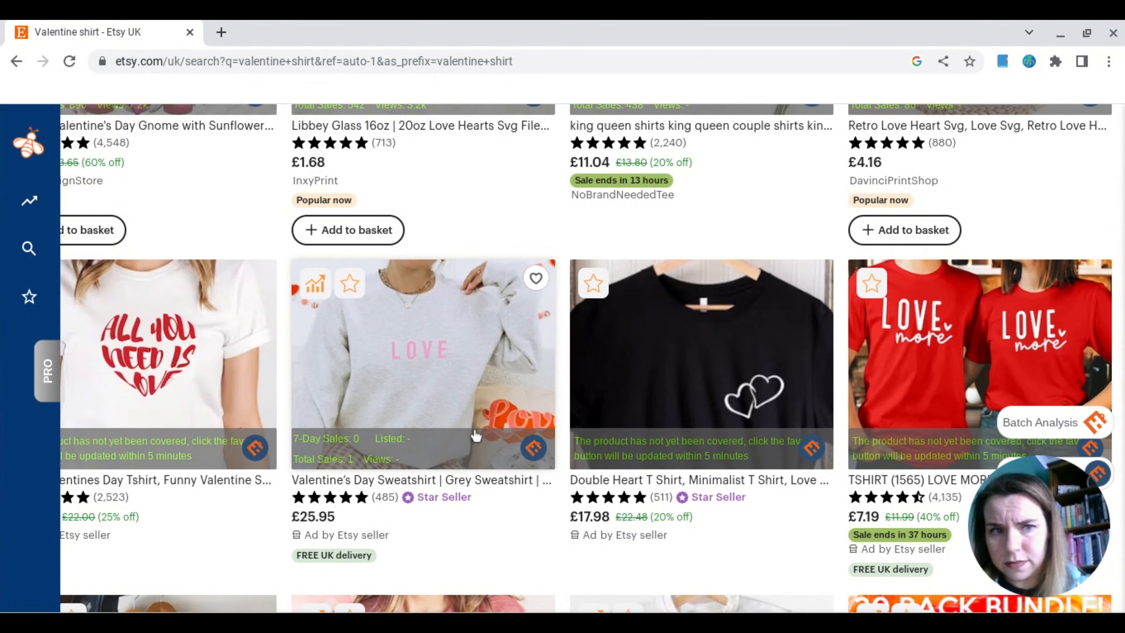
{"action": "scroll", "coordinate": [475, 435], "scroll_direction": "down", "scroll_amount": 5}
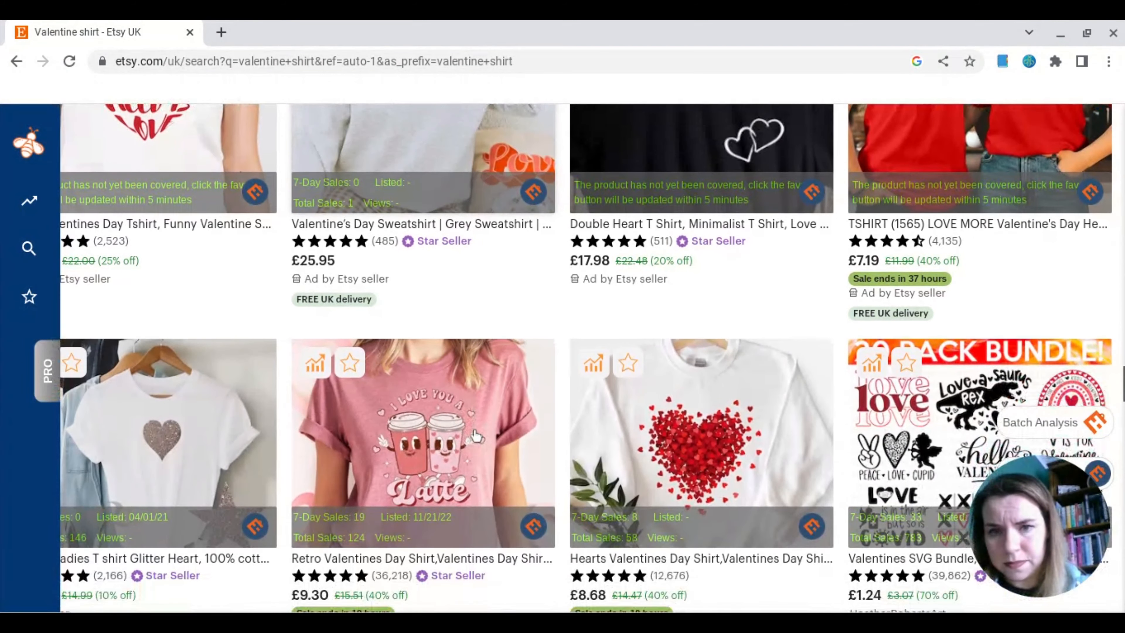
{"action": "scroll", "coordinate": [475, 436], "scroll_direction": "down", "scroll_amount": 10}
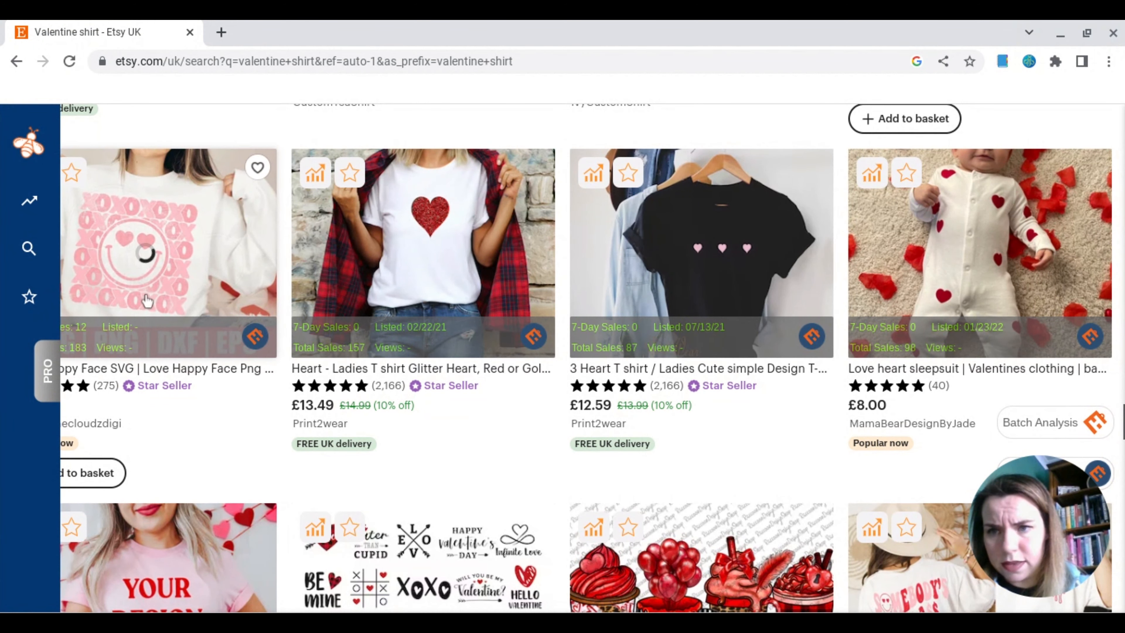
Open EverBee's Product Analytics for the valentine shirt listings and sort them by estimated sales in the last month.
{"action": "mouse_move", "coordinate": [40, 213]}
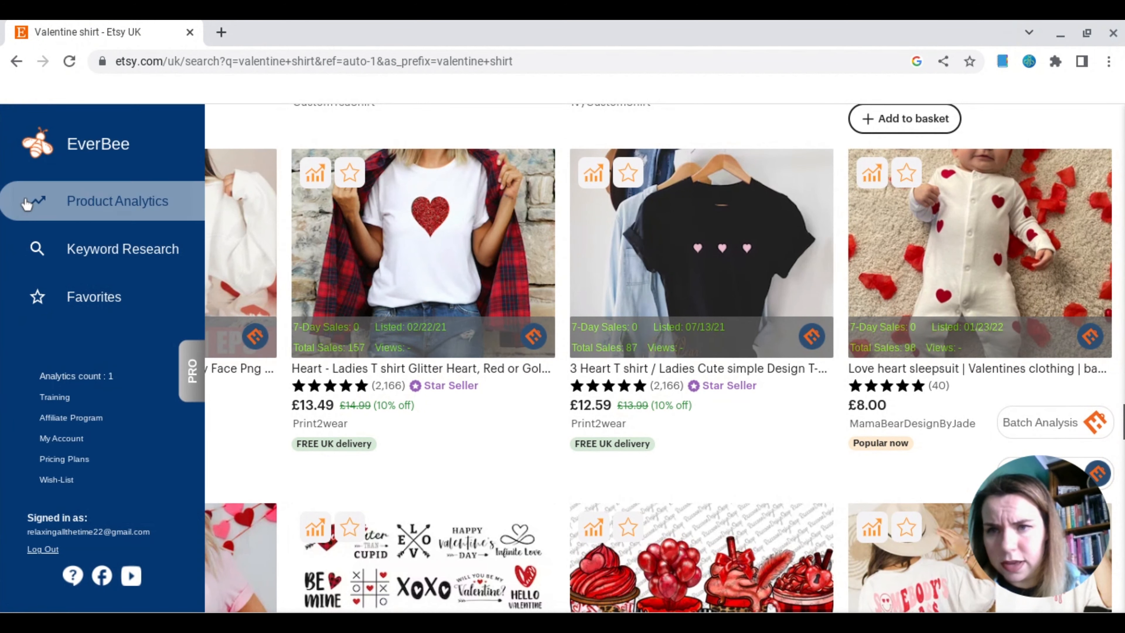
{"action": "left_click", "coordinate": [83, 204]}
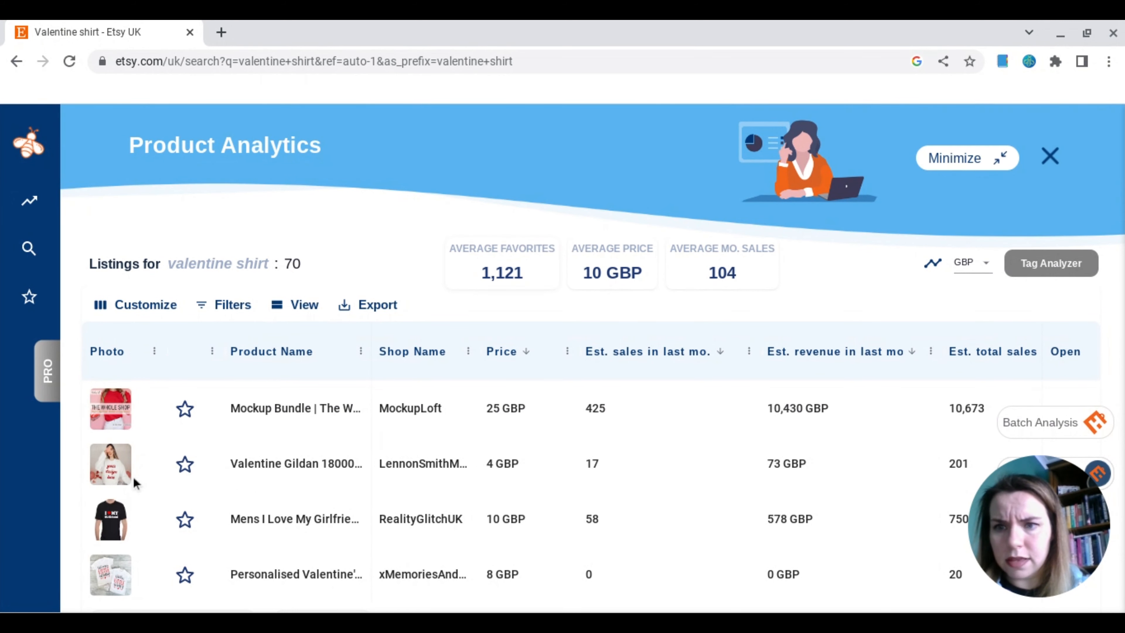
{"action": "scroll", "coordinate": [135, 482], "scroll_direction": "down", "scroll_amount": 1}
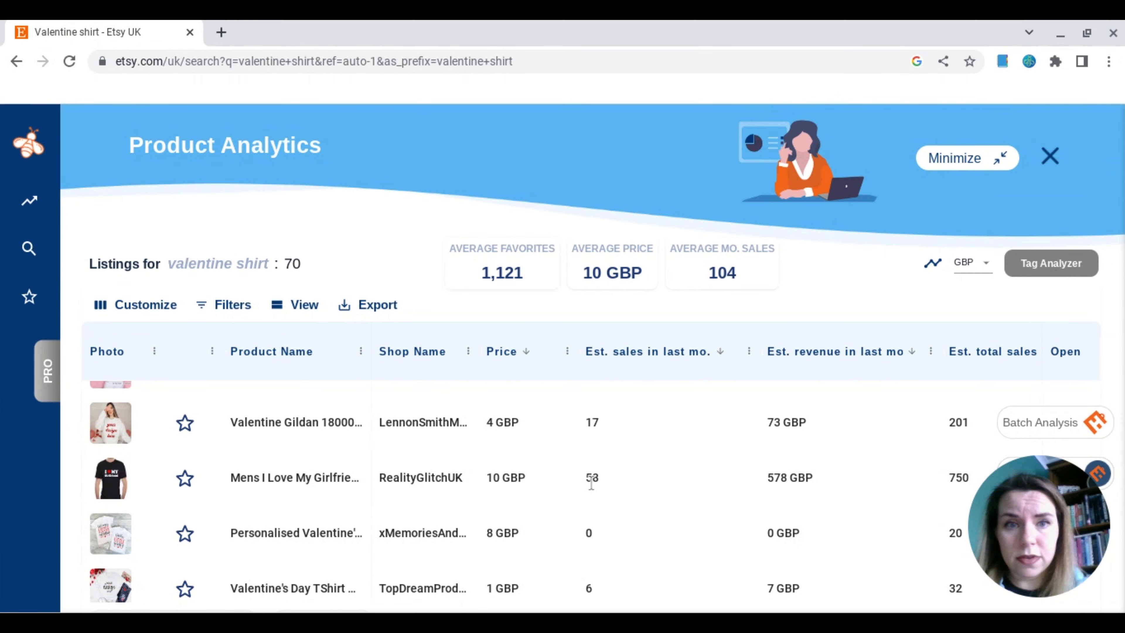
{"action": "left_click", "coordinate": [694, 355]}
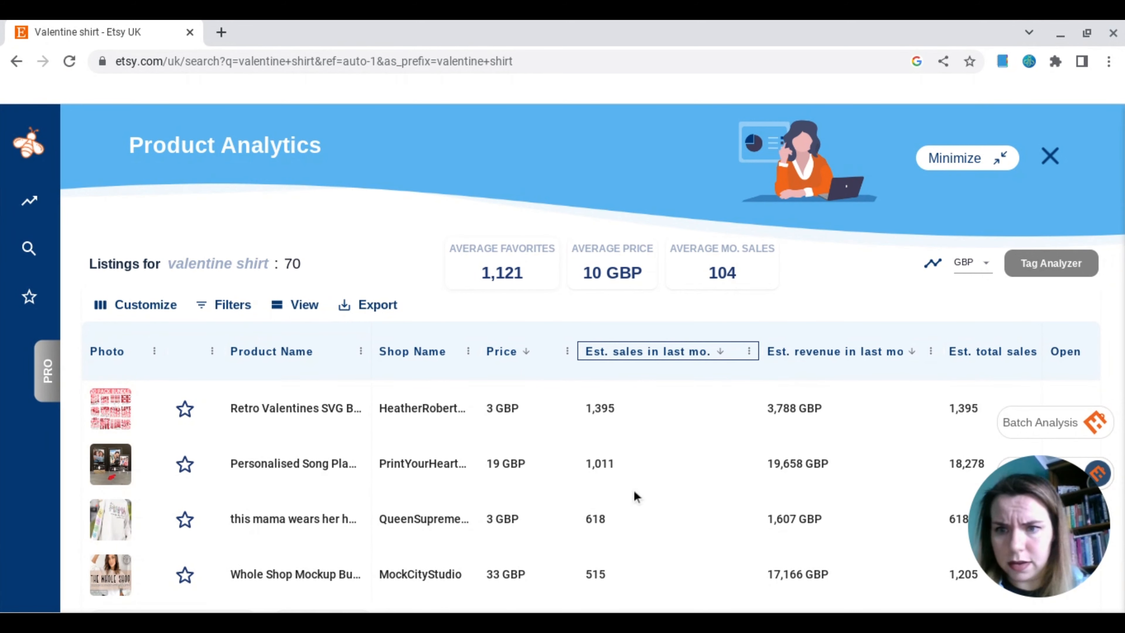
Review the best-selling listings, view the Womens Valentines Day Sweatshirt listing from CuTeesCustomShirts, and close it.
{"action": "scroll", "coordinate": [580, 511], "scroll_direction": "down", "scroll_amount": 3}
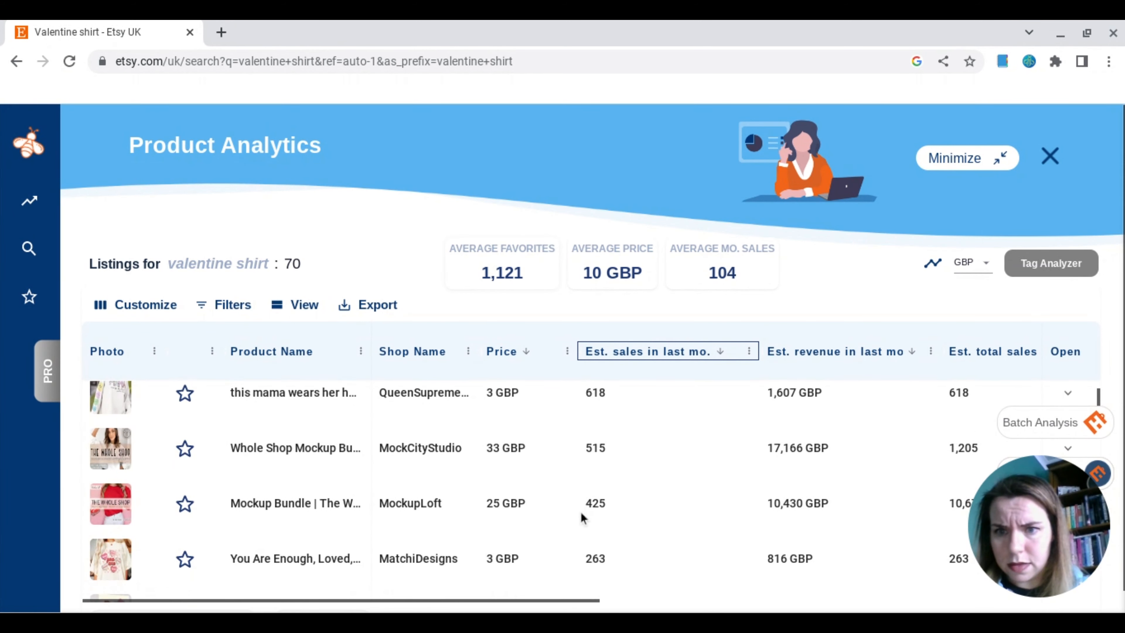
{"action": "scroll", "coordinate": [580, 511], "scroll_direction": "down", "scroll_amount": 1}
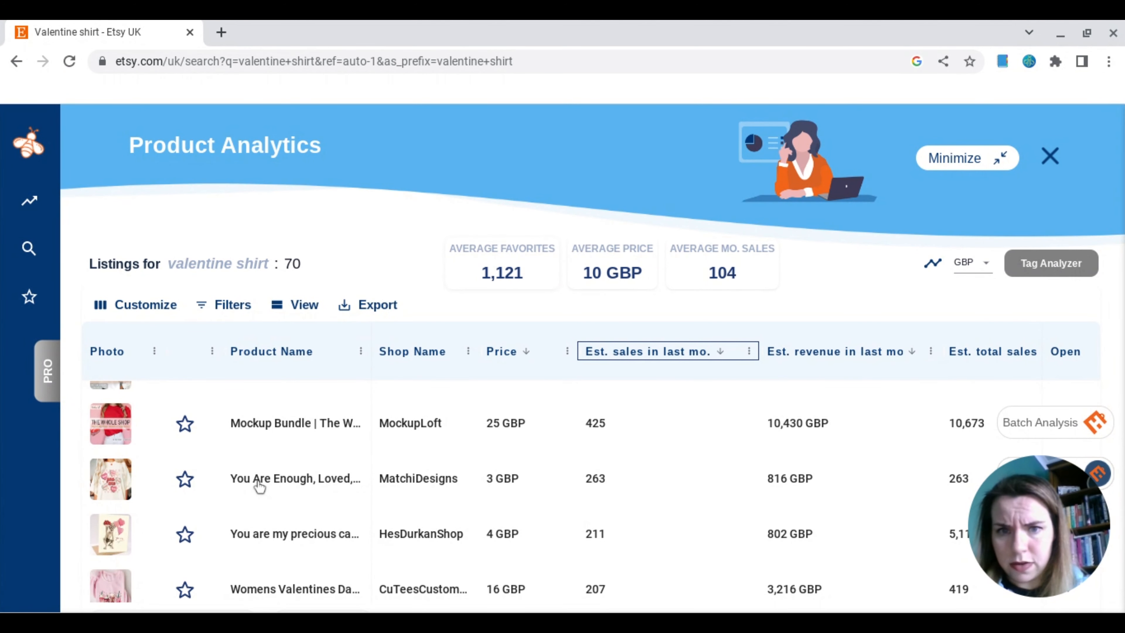
{"action": "scroll", "coordinate": [259, 486], "scroll_direction": "down", "scroll_amount": 2}
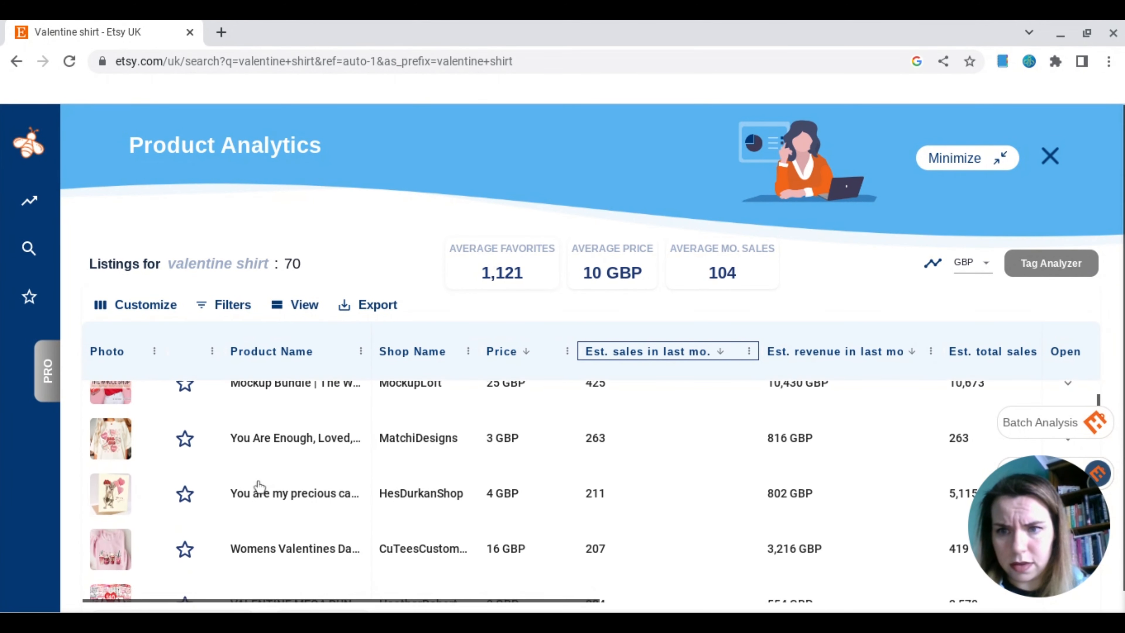
{"action": "scroll", "coordinate": [260, 486], "scroll_direction": "down", "scroll_amount": 1}
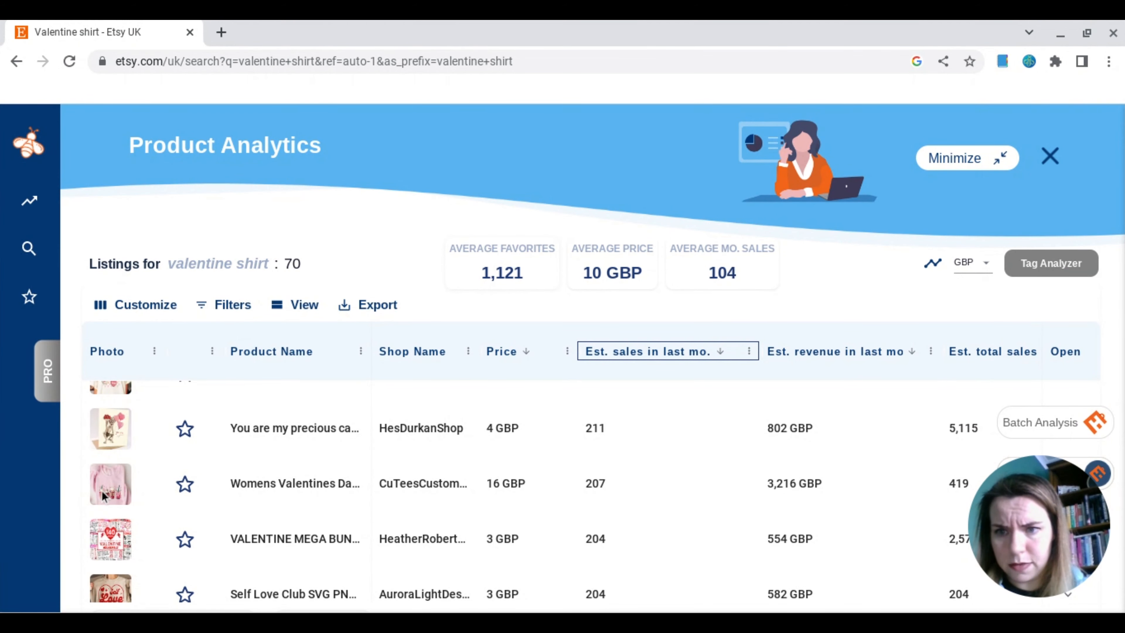
{"action": "left_click", "coordinate": [279, 484]}
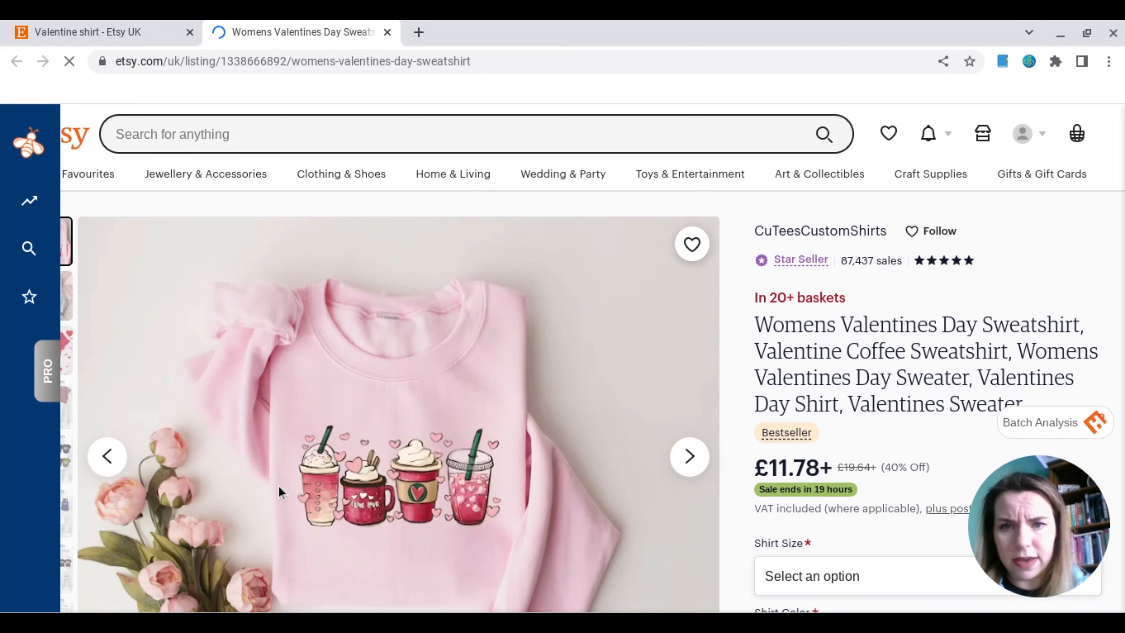
{"action": "key", "text": "ctrl+w"}
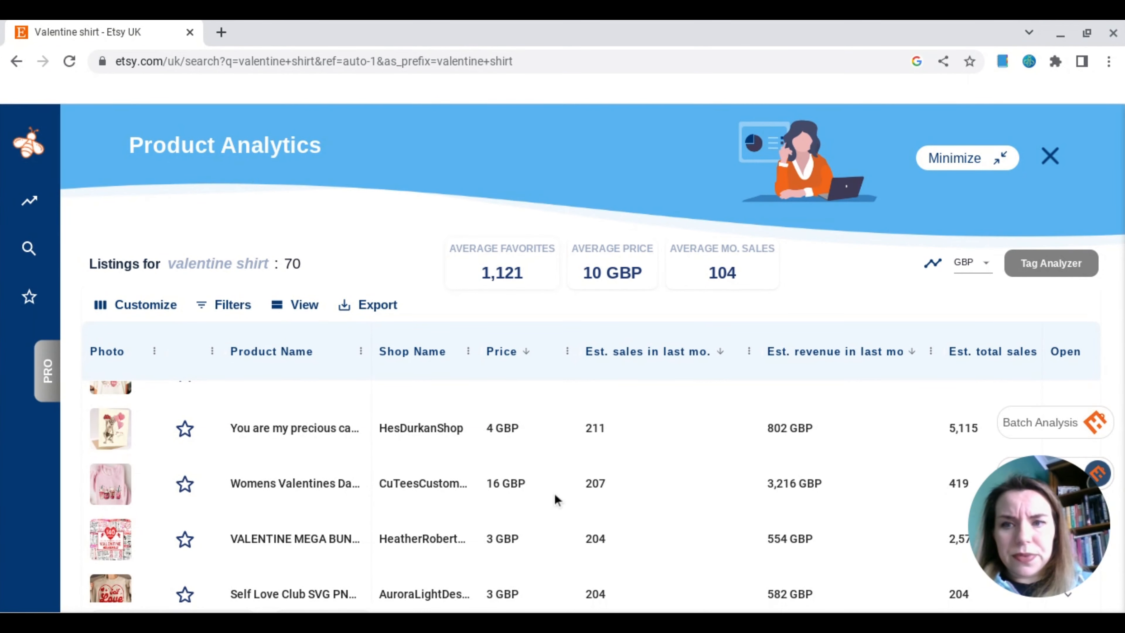
Reopen the Womens Valentines Day Sweatshirt listing and return to the Product Analytics table.
{"action": "left_click", "coordinate": [273, 490]}
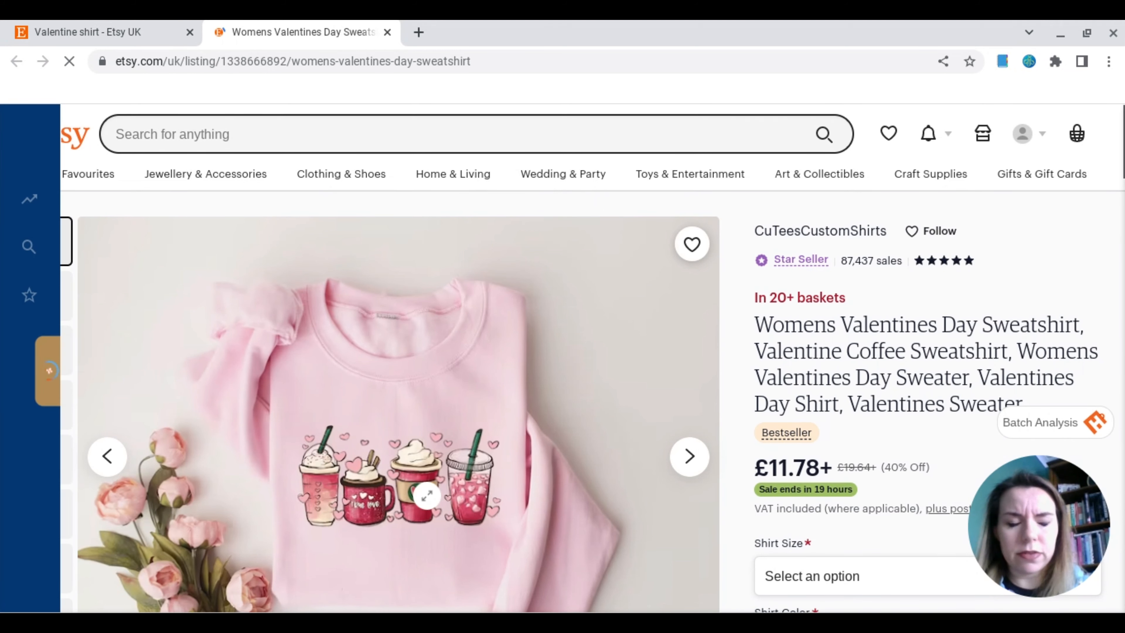
{"action": "left_click", "coordinate": [99, 35]}
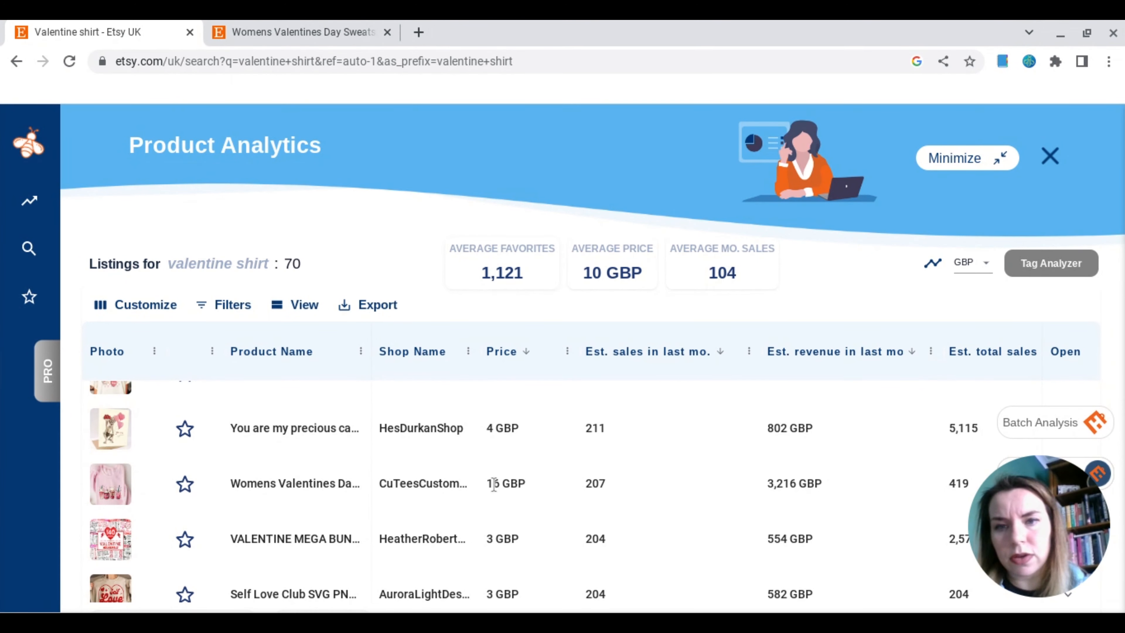
Check the neighbouring rows, open the CuTeesCustomShirts sweatshirt listing once more and examine its drink-cups design.
{"action": "scroll", "coordinate": [494, 483], "scroll_direction": "down", "scroll_amount": 2}
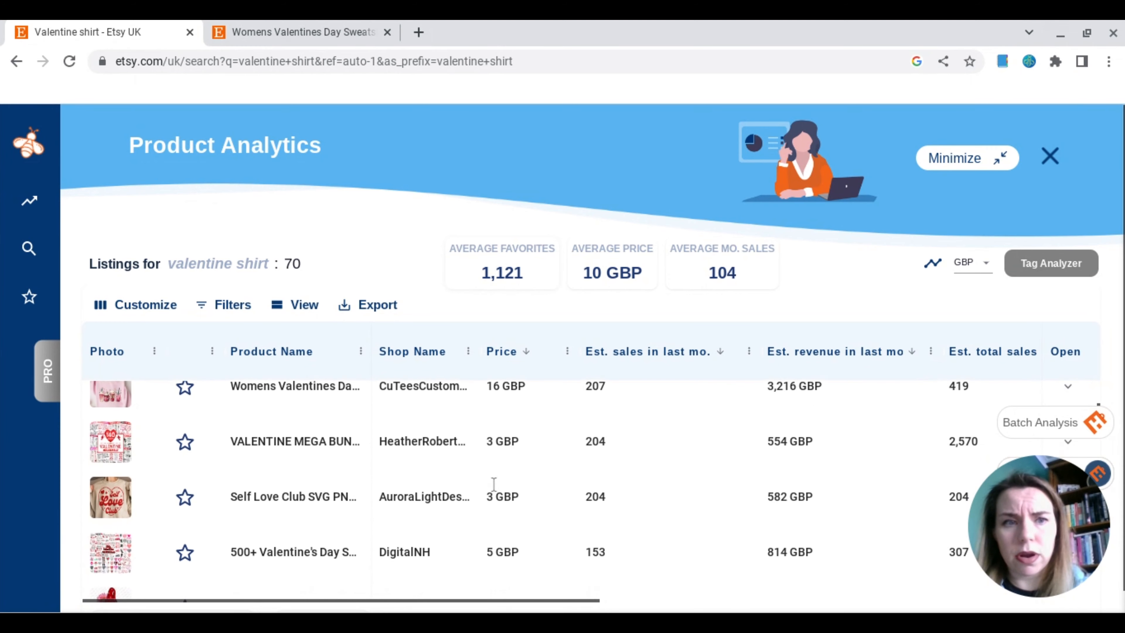
{"action": "scroll", "coordinate": [494, 484], "scroll_direction": "up", "scroll_amount": 1}
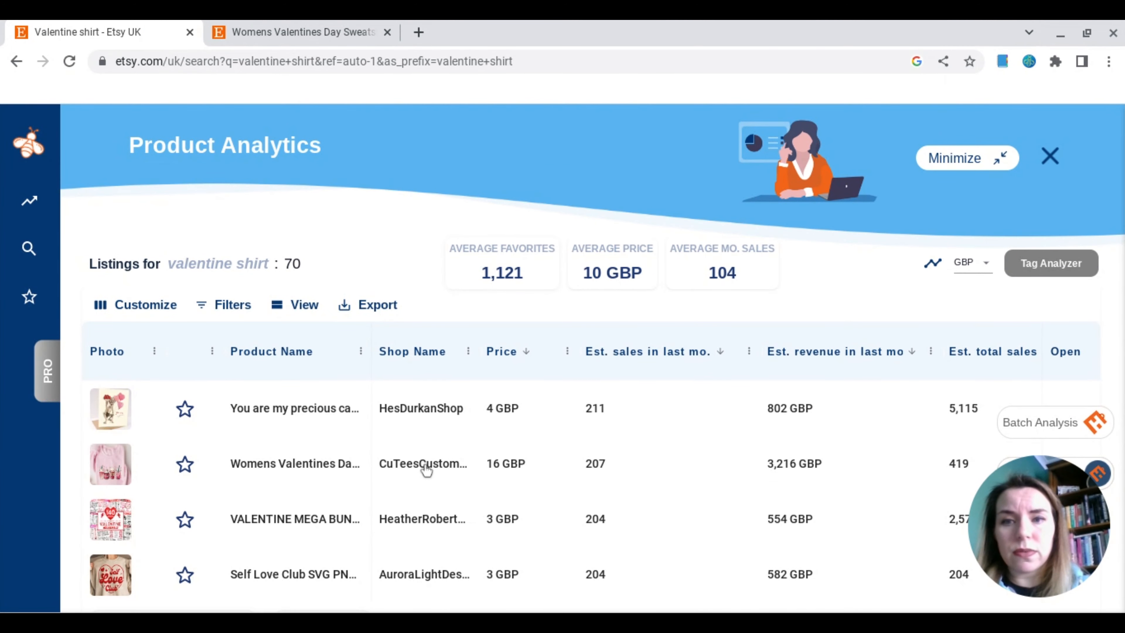
{"action": "left_click", "coordinate": [323, 465]}
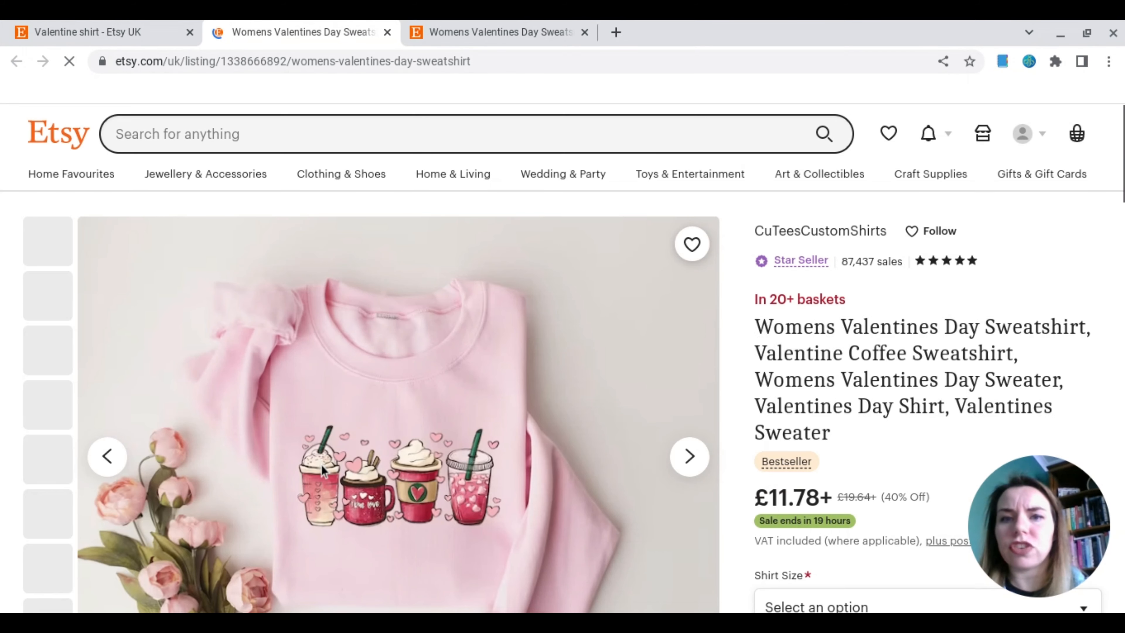
{"action": "scroll", "coordinate": [322, 470], "scroll_direction": "down", "scroll_amount": 2}
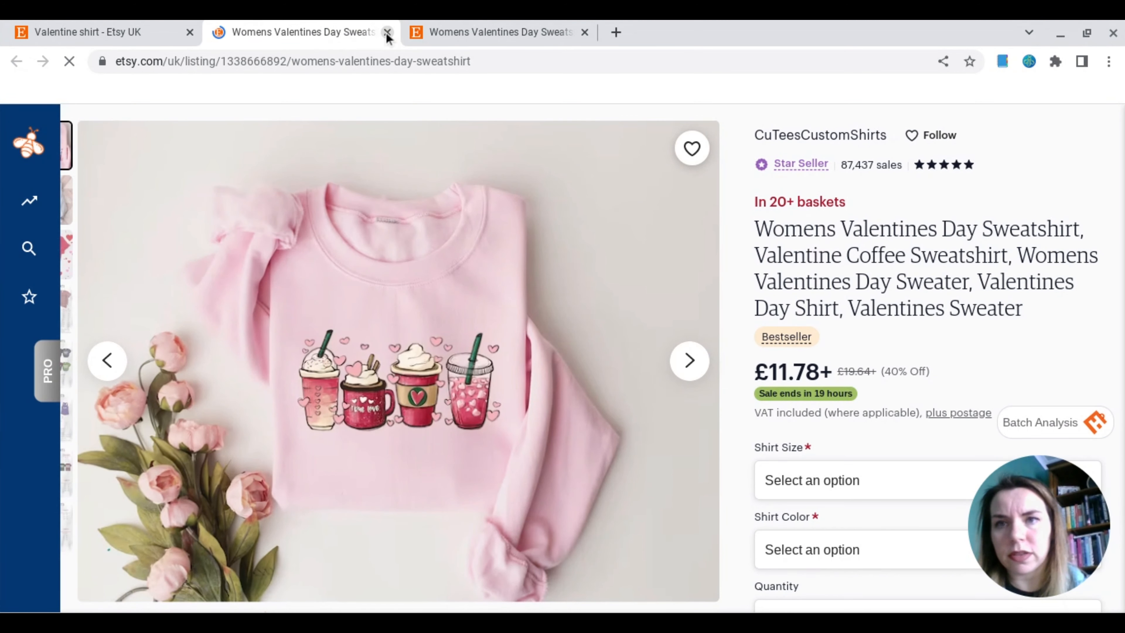
Go to Creative Fabrica's KDP Interiors page at creativefabrica.com/subscriptions/graphics/kdp-interiors/.
{"action": "left_click", "coordinate": [259, 58]}
{"action": "type", "text": "creativefabrica.com/subscriptions/graphics/kdp-interiors/"}
{"action": "key", "text": "Return"}
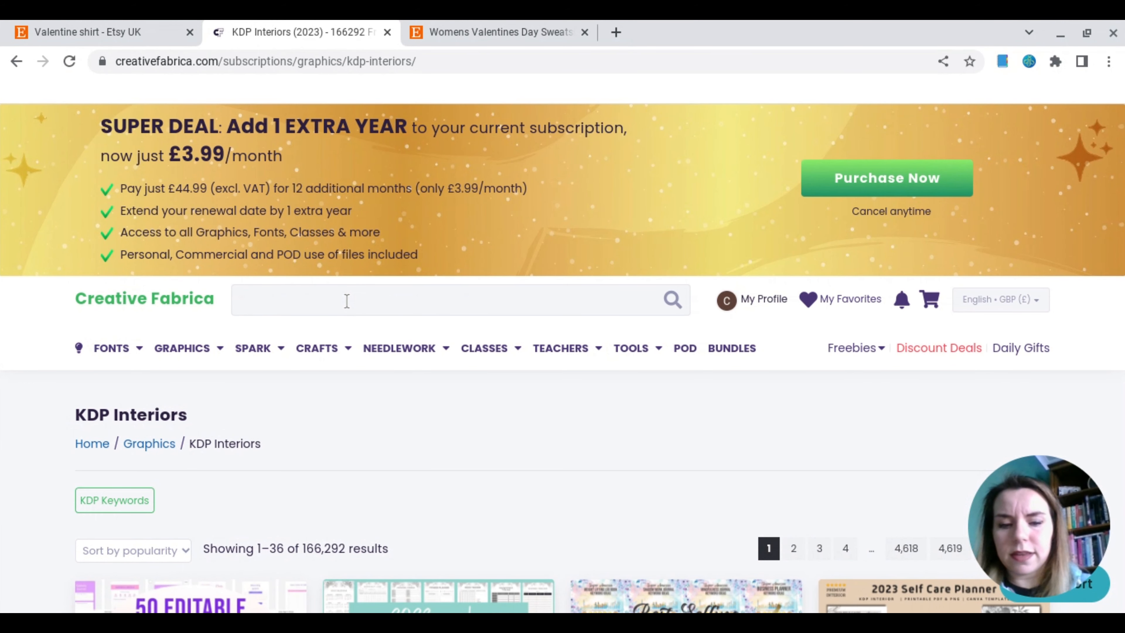
Search Creative Fabrica for "you are my cup of tea" and browse the resulting designs.
{"action": "left_click", "coordinate": [346, 301]}
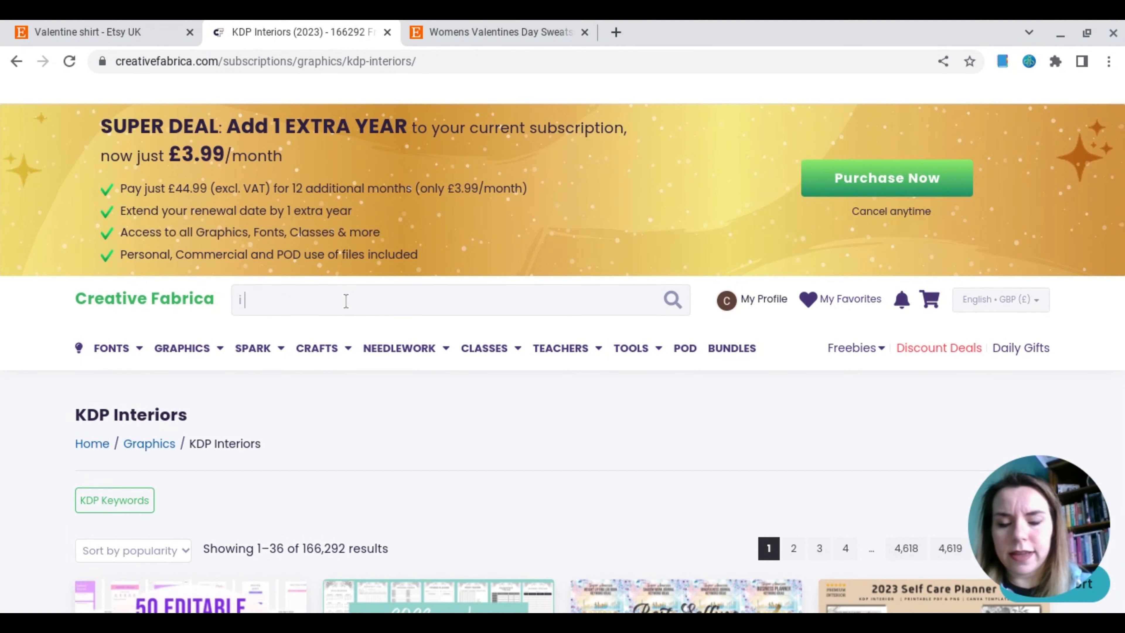
{"action": "type", "text": "you "}
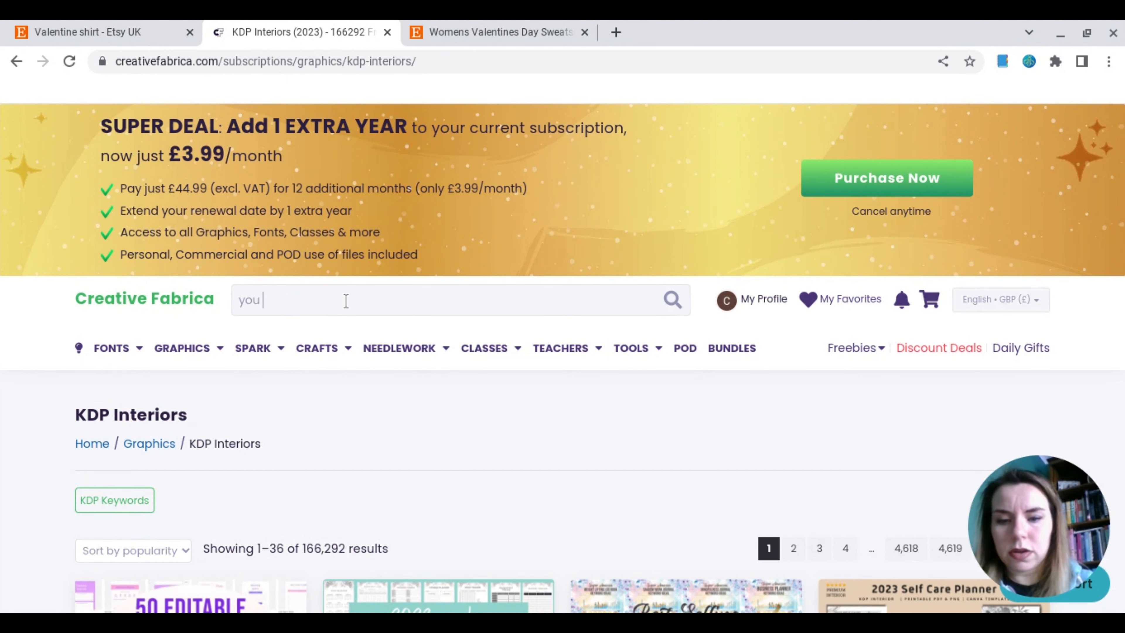
{"action": "type", "text": "are my cup"}
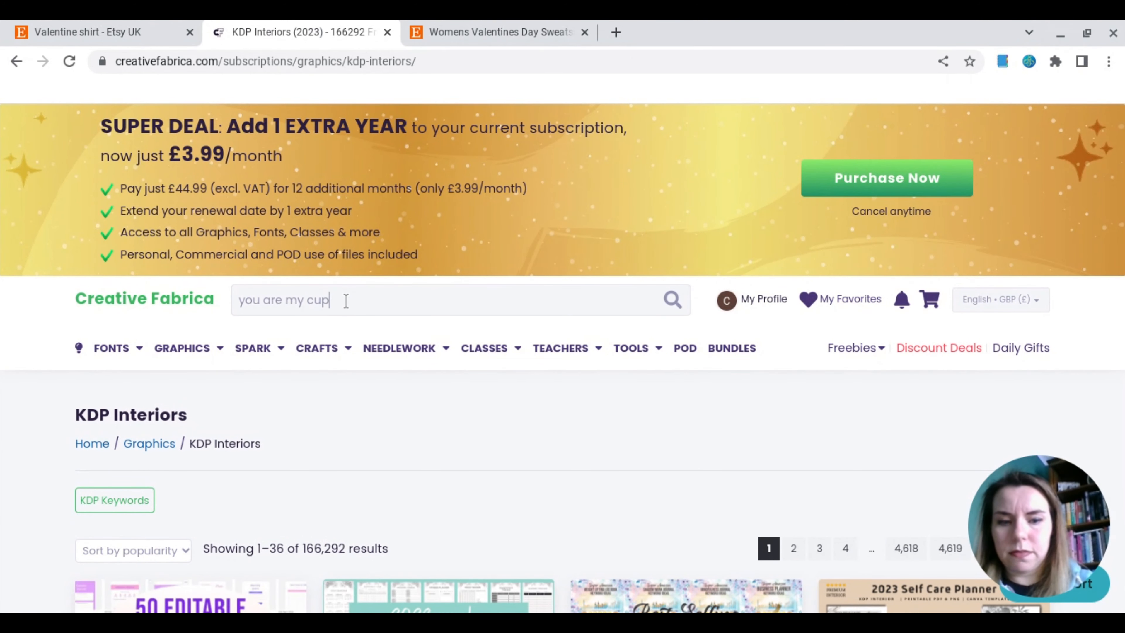
{"action": "type", "text": " of tea"}
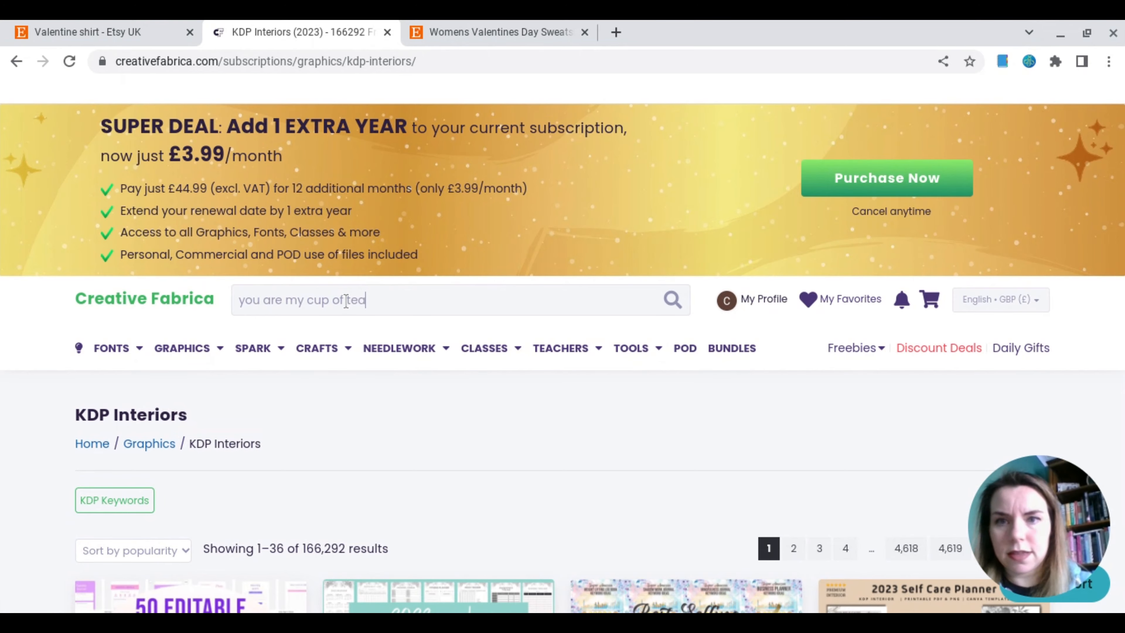
{"action": "key", "text": "Return"}
{"action": "scroll", "coordinate": [605, 486], "scroll_direction": "down", "scroll_amount": 20}
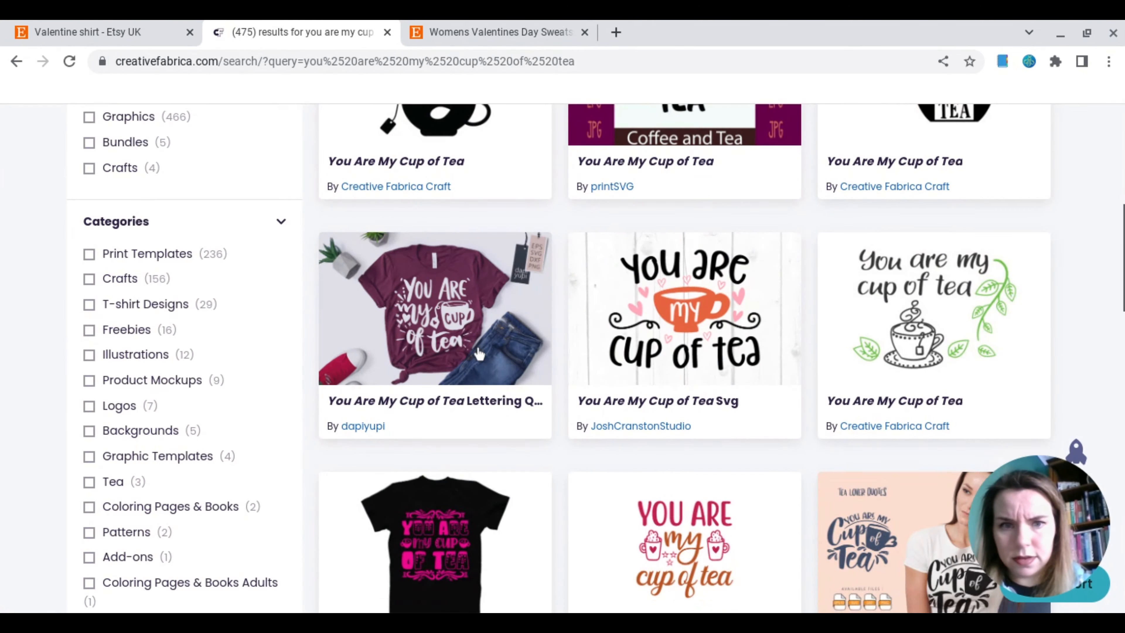
{"action": "scroll", "coordinate": [861, 436], "scroll_direction": "down", "scroll_amount": 9}
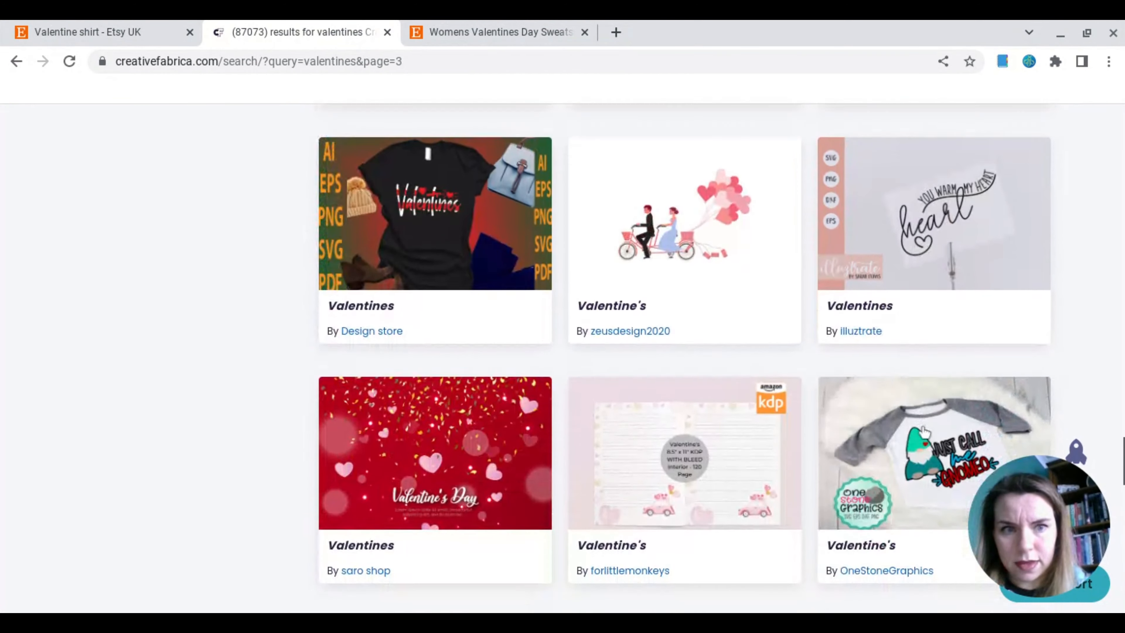
Browse the "valentines" search results from page 3 onwards for cup-themed graphics.
{"action": "scroll", "coordinate": [925, 432], "scroll_direction": "down", "scroll_amount": 5}
{"action": "scroll", "coordinate": [924, 432], "scroll_direction": "down", "scroll_amount": 10}
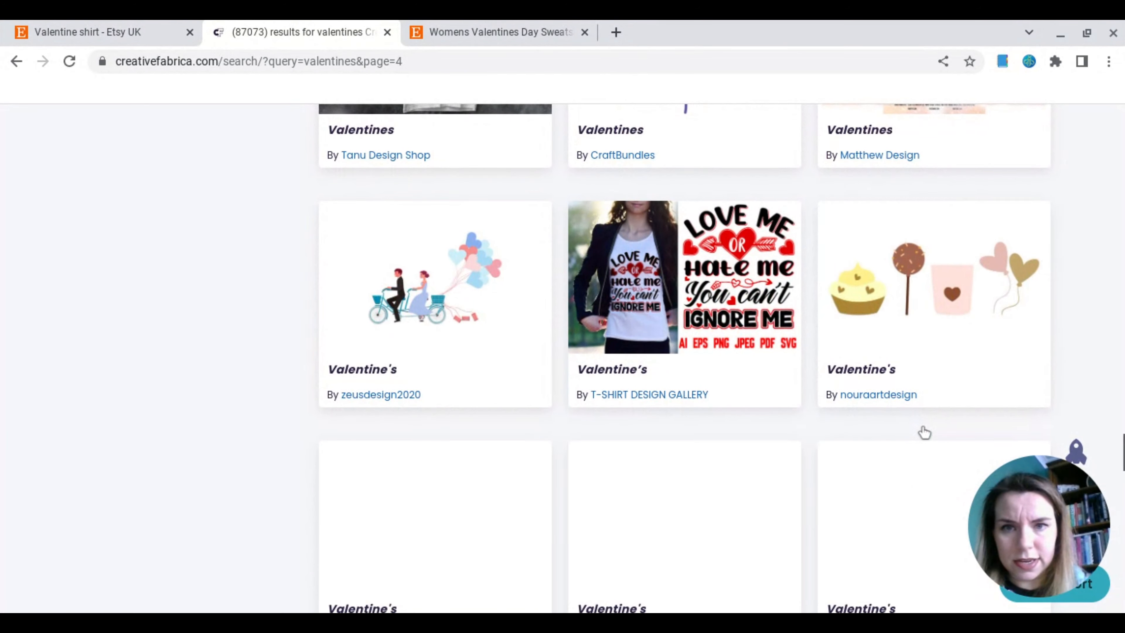
{"action": "scroll", "coordinate": [925, 432], "scroll_direction": "down", "scroll_amount": 20}
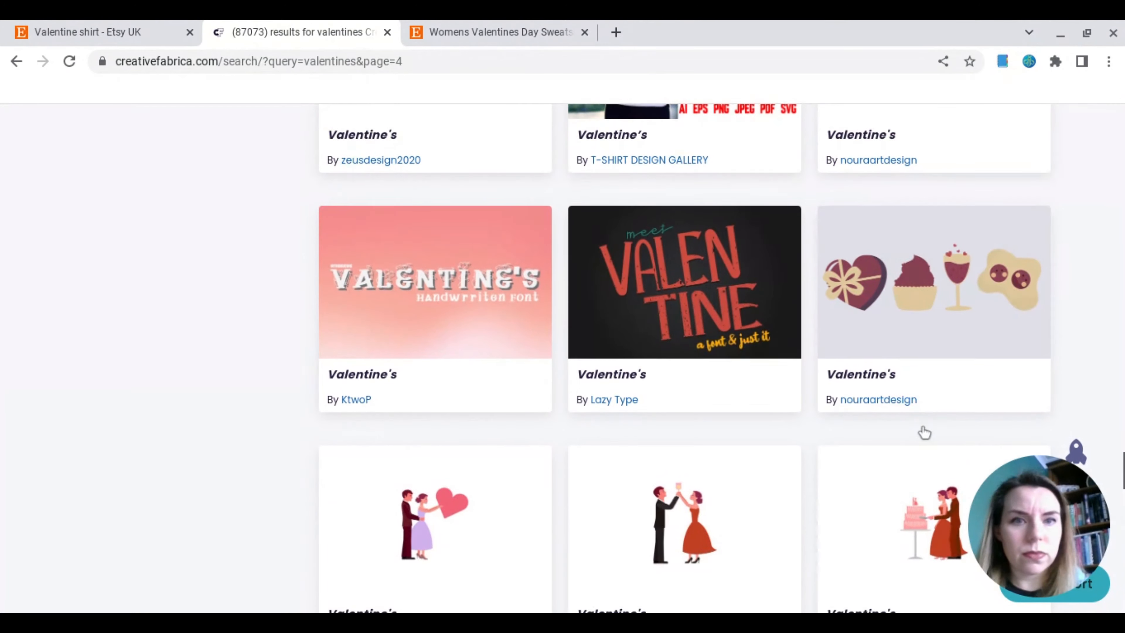
{"action": "scroll", "coordinate": [925, 432], "scroll_direction": "down", "scroll_amount": 10}
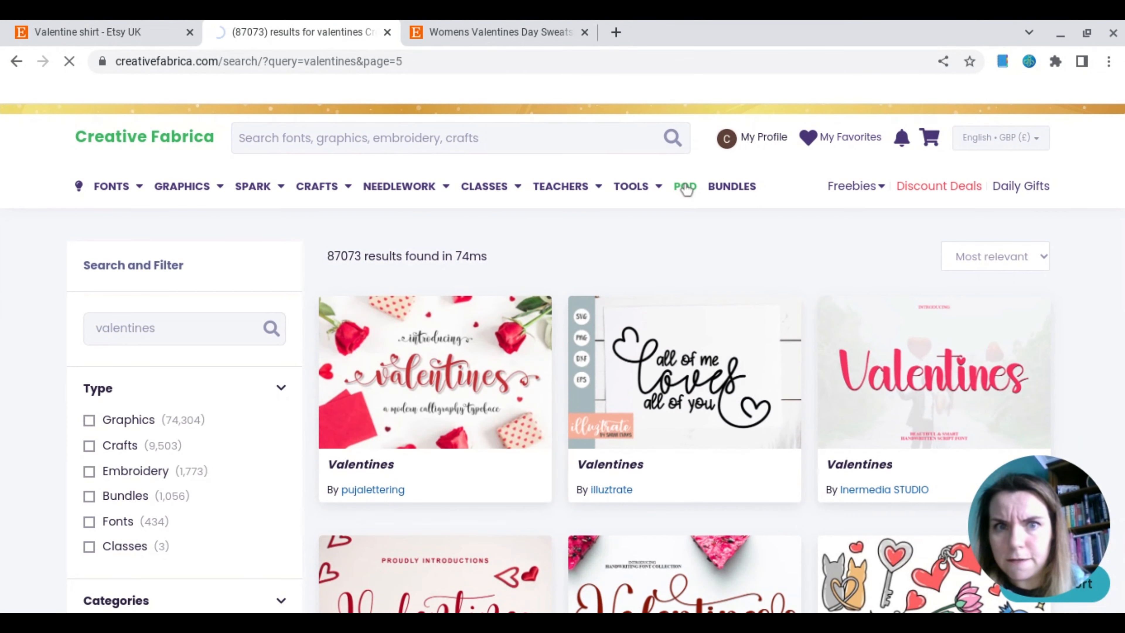
Go to the Print On Demand assets page, browse the POD graphics and open the Coffee Valentines Day Bundle by Hello Magic.
{"action": "left_click", "coordinate": [685, 187]}
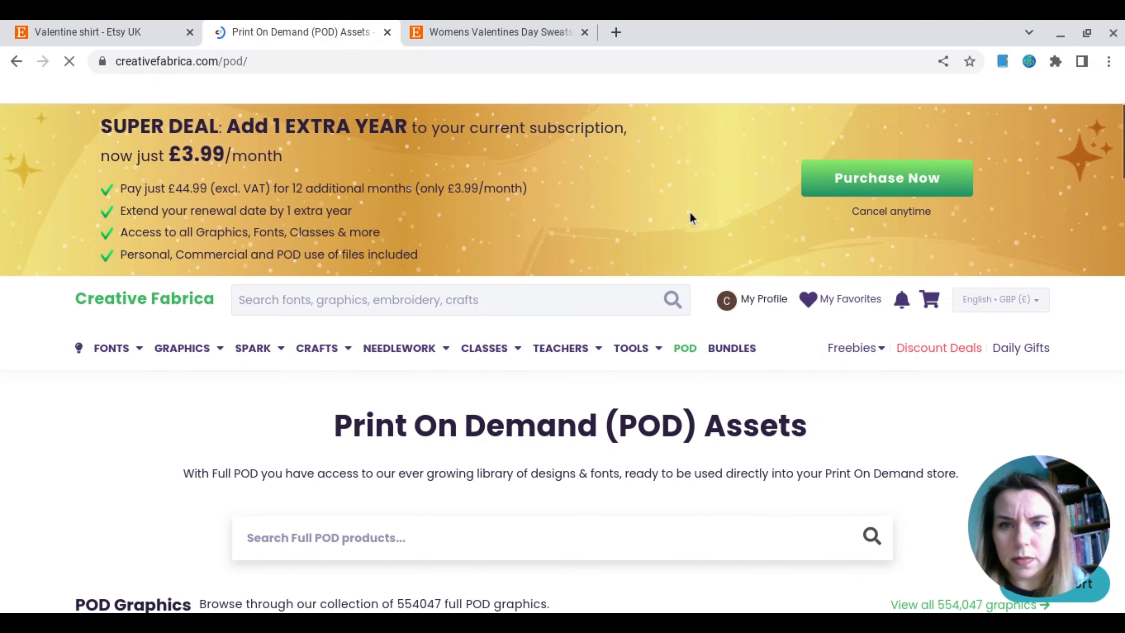
{"action": "scroll", "coordinate": [816, 421], "scroll_direction": "down", "scroll_amount": 5}
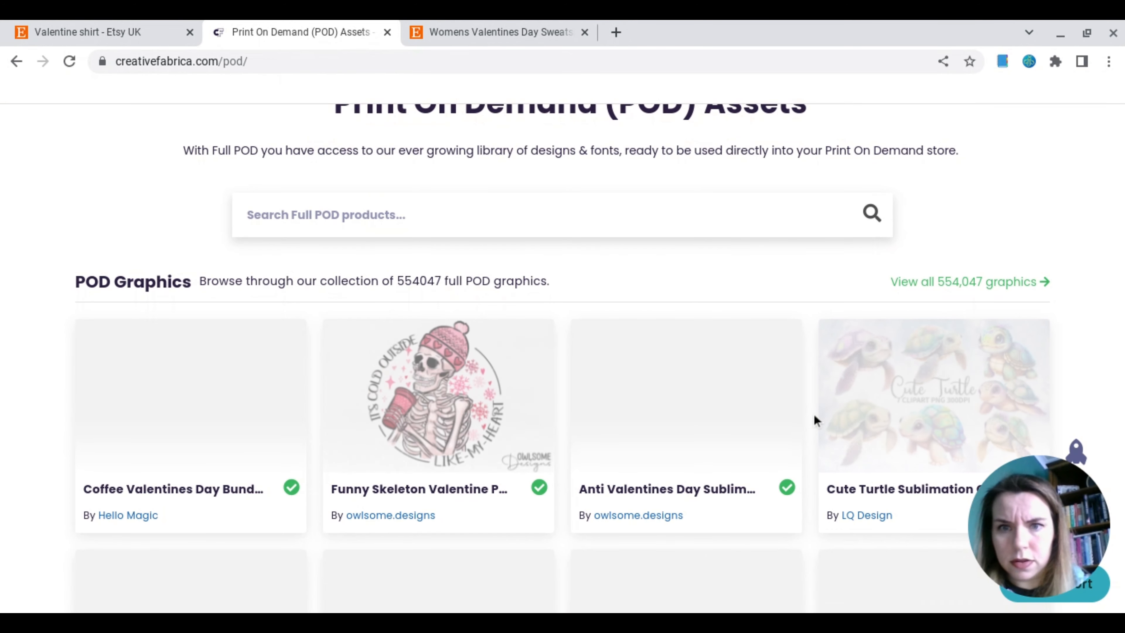
{"action": "scroll", "coordinate": [814, 420], "scroll_direction": "down", "scroll_amount": 3}
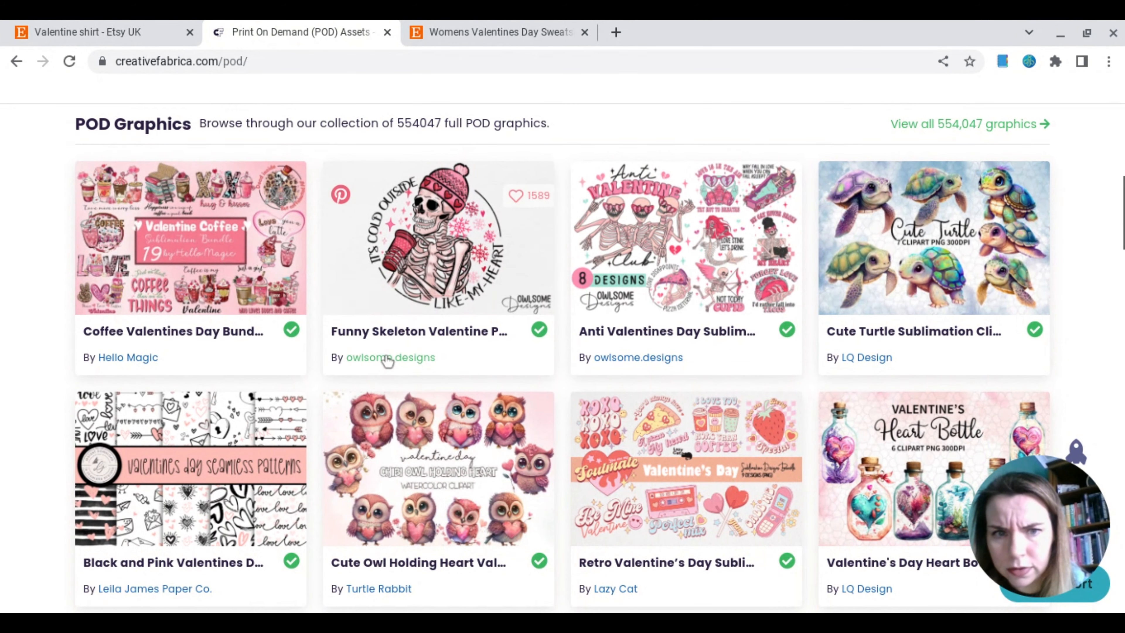
{"action": "left_click", "coordinate": [231, 293]}
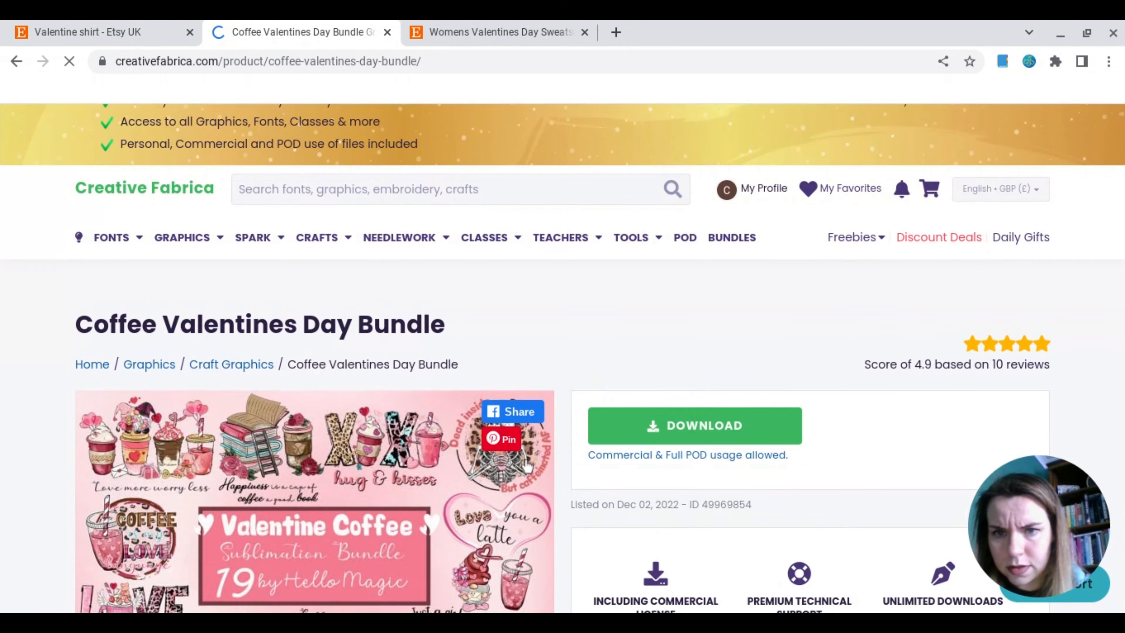
{"action": "scroll", "coordinate": [527, 465], "scroll_direction": "down", "scroll_amount": 3}
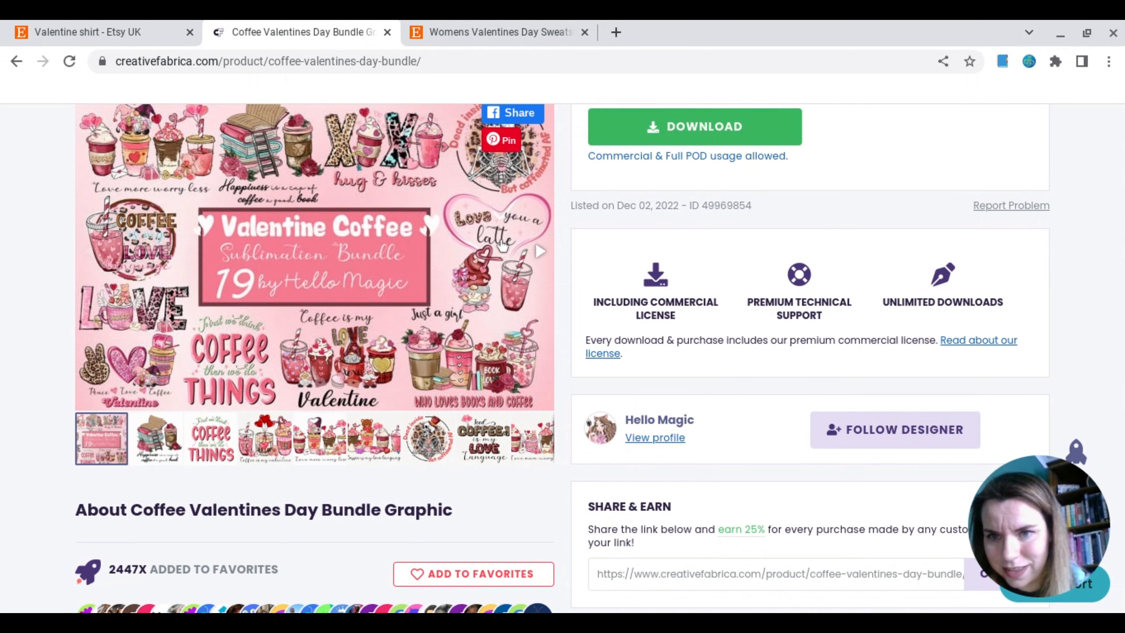
Go through the preview images of the Coffee Valentines Day Bundle, up to the "Coffee is my love language" design.
{"action": "left_click", "coordinate": [487, 243]}
{"action": "left_click", "coordinate": [487, 243]}
{"action": "left_click", "coordinate": [487, 243]}
{"action": "left_click", "coordinate": [487, 243]}
{"action": "left_click", "coordinate": [488, 243]}
{"action": "left_click", "coordinate": [487, 242]}
{"action": "left_click", "coordinate": [487, 243]}
{"action": "left_click", "coordinate": [487, 243]}
{"action": "left_click", "coordinate": [487, 243]}
{"action": "left_click", "coordinate": [487, 242]}
{"action": "left_click", "coordinate": [487, 243]}
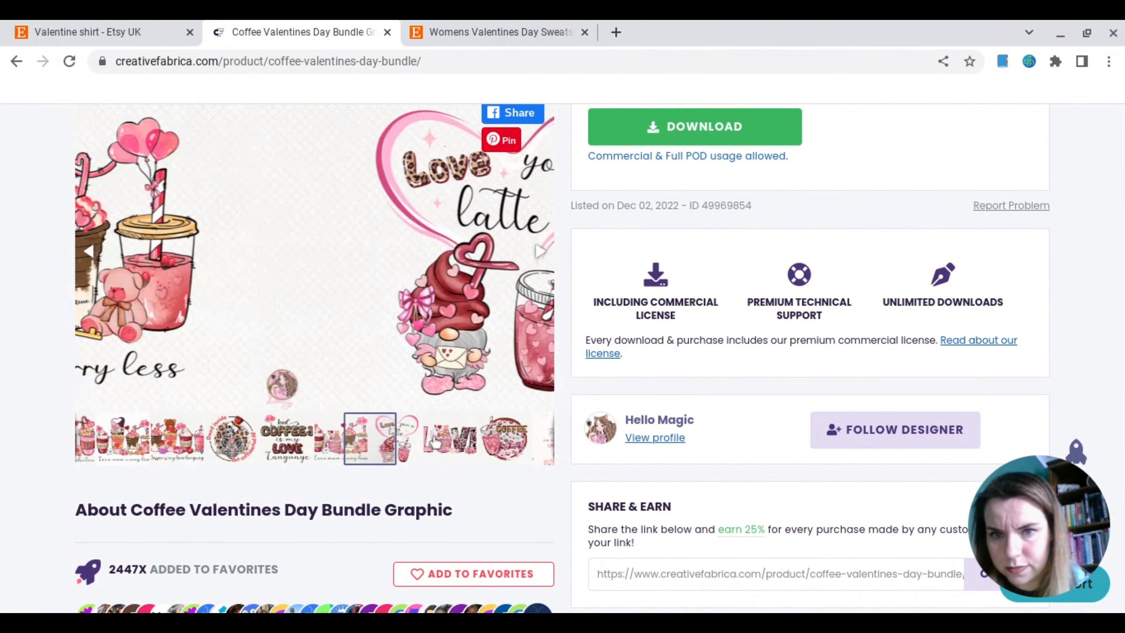
{"action": "left_click", "coordinate": [436, 441]}
{"action": "left_click", "coordinate": [436, 442]}
{"action": "left_click", "coordinate": [358, 437]}
{"action": "left_click", "coordinate": [515, 436]}
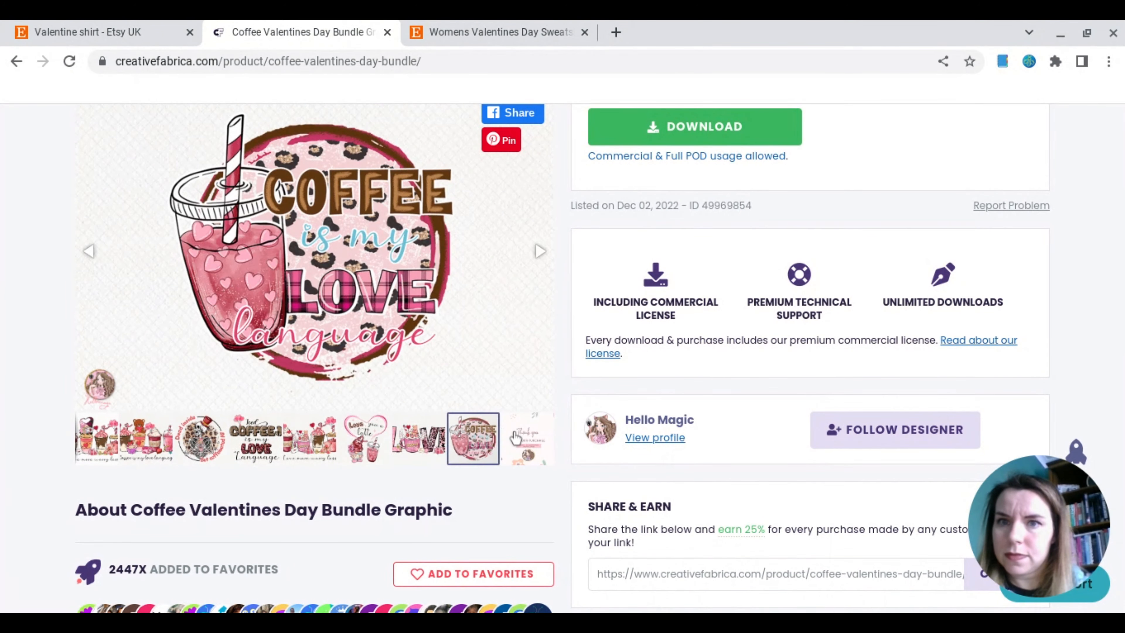
Return to the Print On Demand assets and open the Coffee Valentine's Day PNG Bundle by Mimi's story.
{"action": "key", "text": "alt+Left"}
{"action": "scroll", "coordinate": [547, 359], "scroll_direction": "down", "scroll_amount": 5}
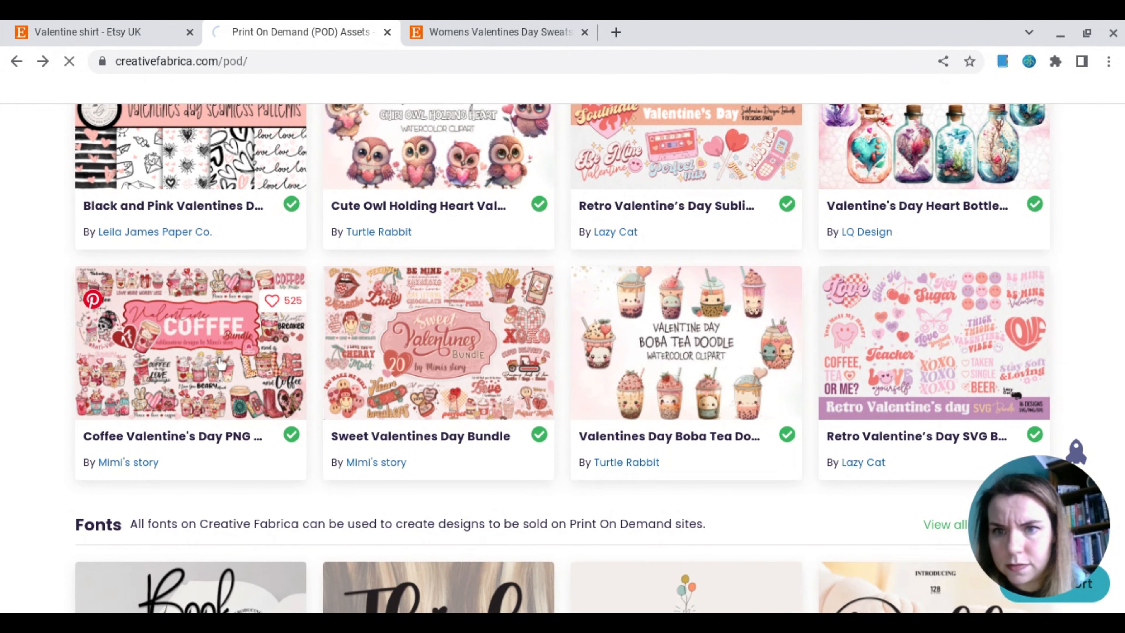
{"action": "left_click", "coordinate": [279, 302]}
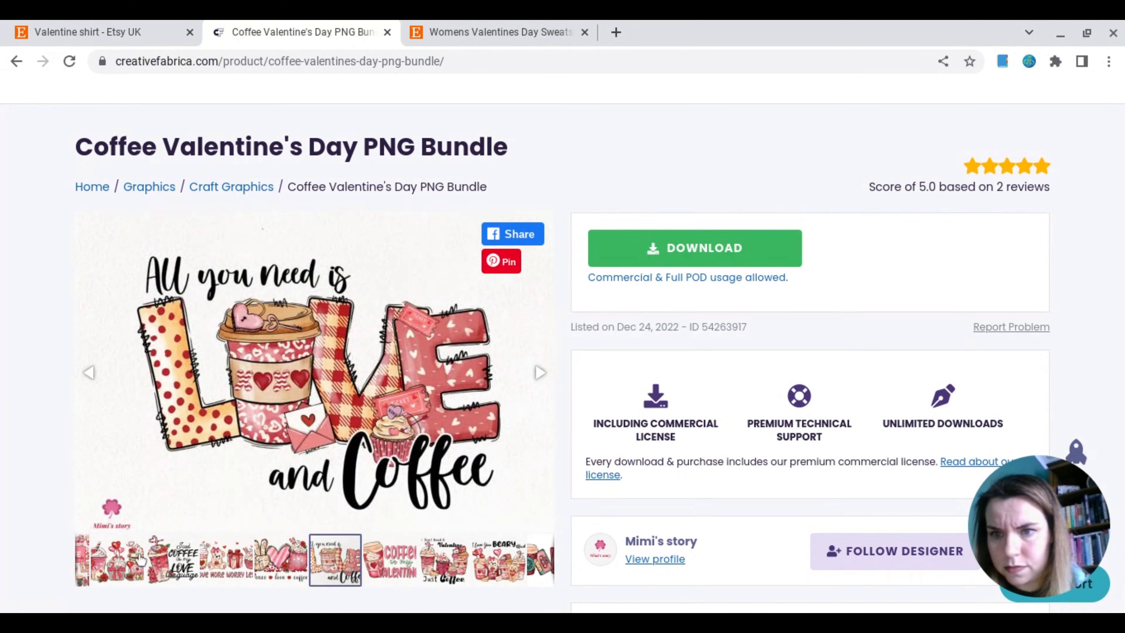
Look through the preview images of the Coffee Valentine's Day PNG Bundle for drink-cup designs.
{"action": "left_click", "coordinate": [141, 557]}
{"action": "left_click", "coordinate": [199, 566]}
{"action": "left_click", "coordinate": [199, 566]}
{"action": "left_click", "coordinate": [199, 567]}
{"action": "left_click", "coordinate": [199, 567]}
{"action": "left_click", "coordinate": [200, 567]}
{"action": "left_click", "coordinate": [199, 568]}
{"action": "left_click", "coordinate": [199, 567]}
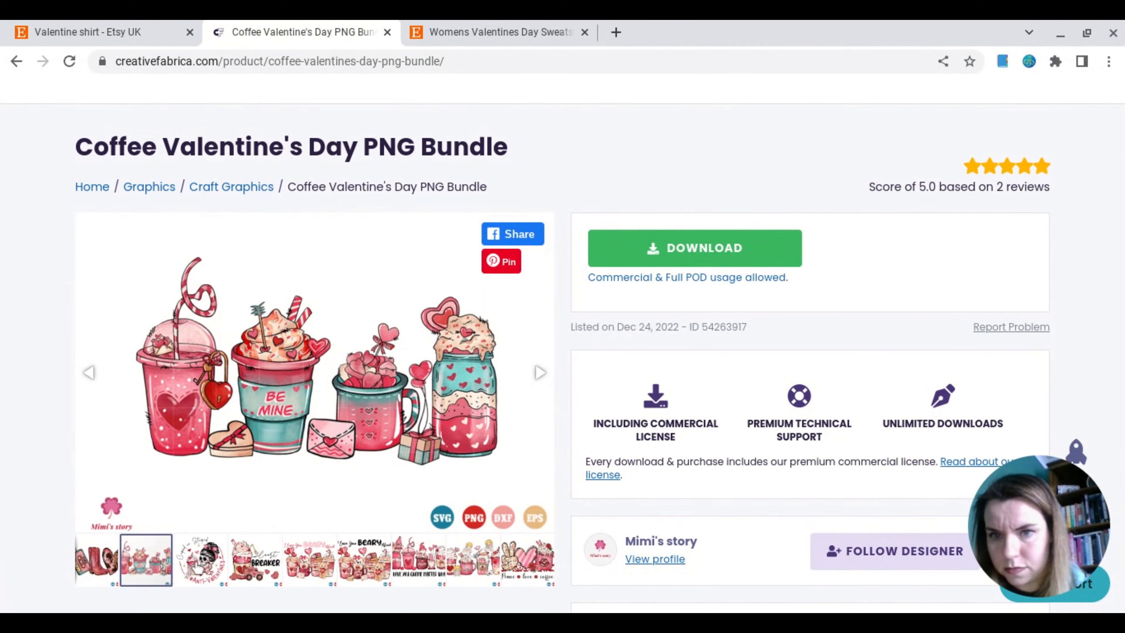
{"action": "left_click", "coordinate": [199, 567]}
{"action": "left_click", "coordinate": [255, 568]}
{"action": "left_click", "coordinate": [305, 567]}
{"action": "left_click", "coordinate": [363, 567]}
{"action": "left_click", "coordinate": [418, 567]}
{"action": "left_click", "coordinate": [458, 567]}
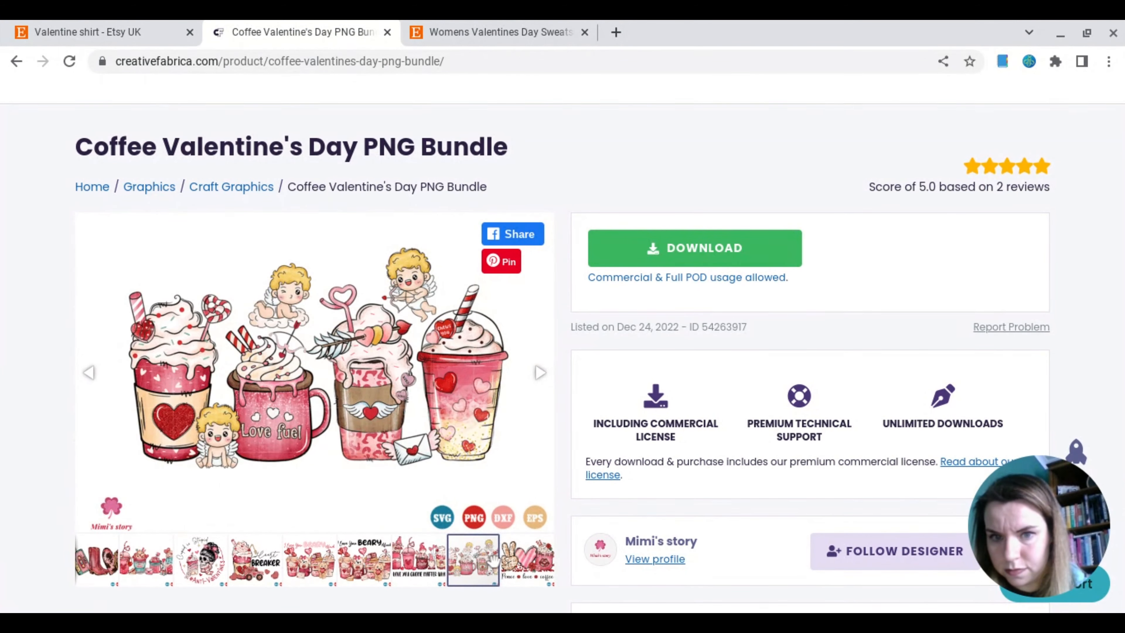
{"action": "left_click", "coordinate": [522, 567]}
{"action": "left_click_drag", "start_coordinate": [146, 576], "coordinate": [284, 579]}
{"action": "left_click", "coordinate": [284, 580]}
{"action": "left_click", "coordinate": [334, 566]}
{"action": "left_click", "coordinate": [334, 567]}
Go back to the Print On Demand assets and open Lazy Cat's Retro Valentine's Day Sublimation Bundle.
{"action": "left_click", "coordinate": [16, 61]}
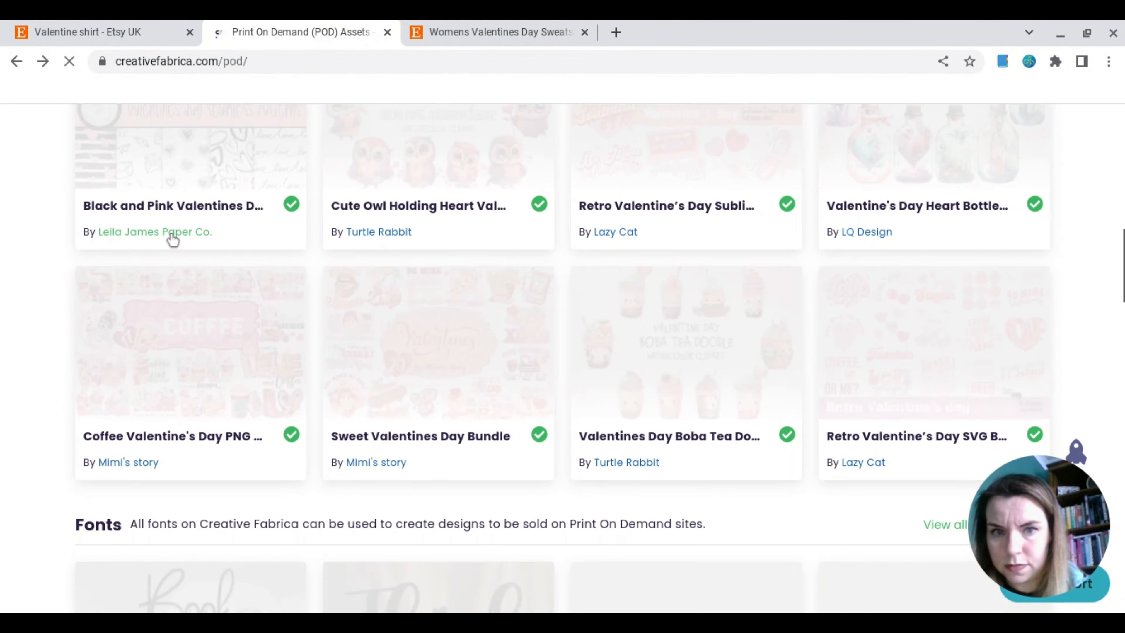
{"action": "scroll", "coordinate": [747, 249], "scroll_direction": "up", "scroll_amount": 3}
{"action": "left_click", "coordinate": [747, 249]}
{"action": "scroll", "coordinate": [393, 415], "scroll_direction": "down", "scroll_amount": 5}
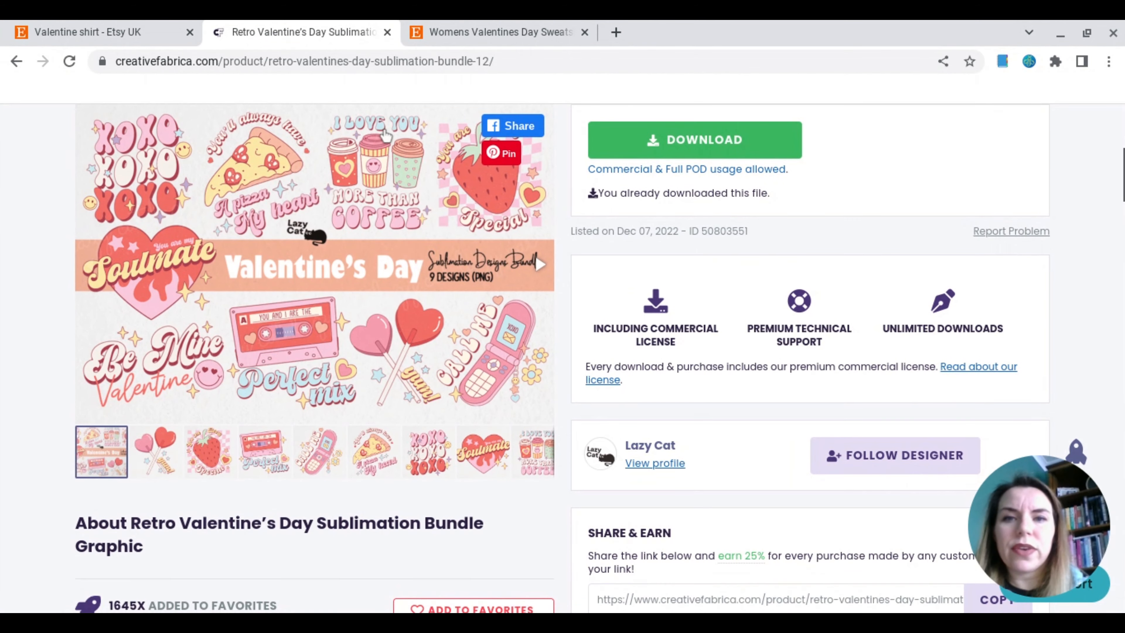
View the bundle's previews up to the "I love you more than coffee" design and download the bundle.
{"action": "left_click", "coordinate": [392, 216]}
{"action": "left_click", "coordinate": [392, 216]}
{"action": "left_click", "coordinate": [392, 216]}
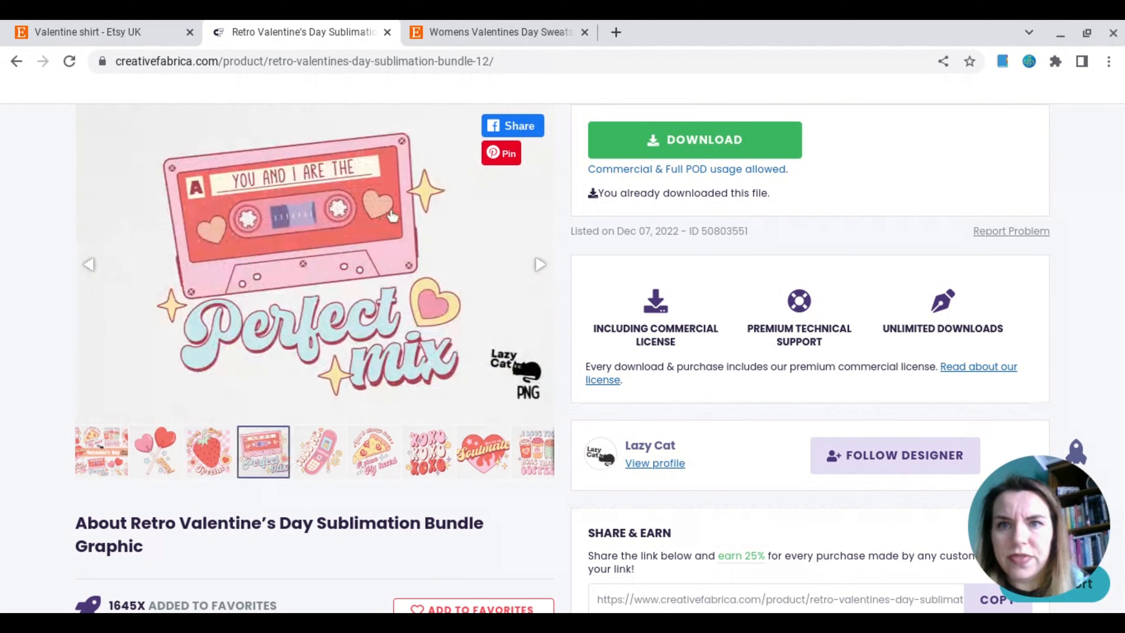
{"action": "left_click", "coordinate": [392, 216]}
{"action": "left_click", "coordinate": [392, 215]}
{"action": "left_click", "coordinate": [392, 216]}
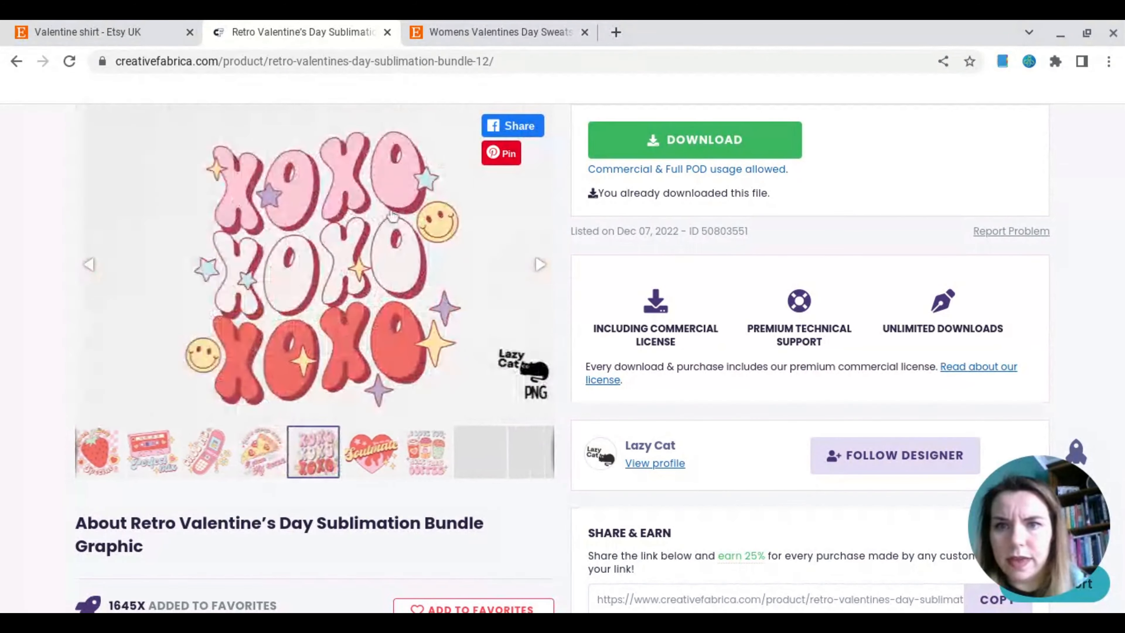
{"action": "left_click", "coordinate": [392, 216]}
{"action": "left_click", "coordinate": [393, 216]}
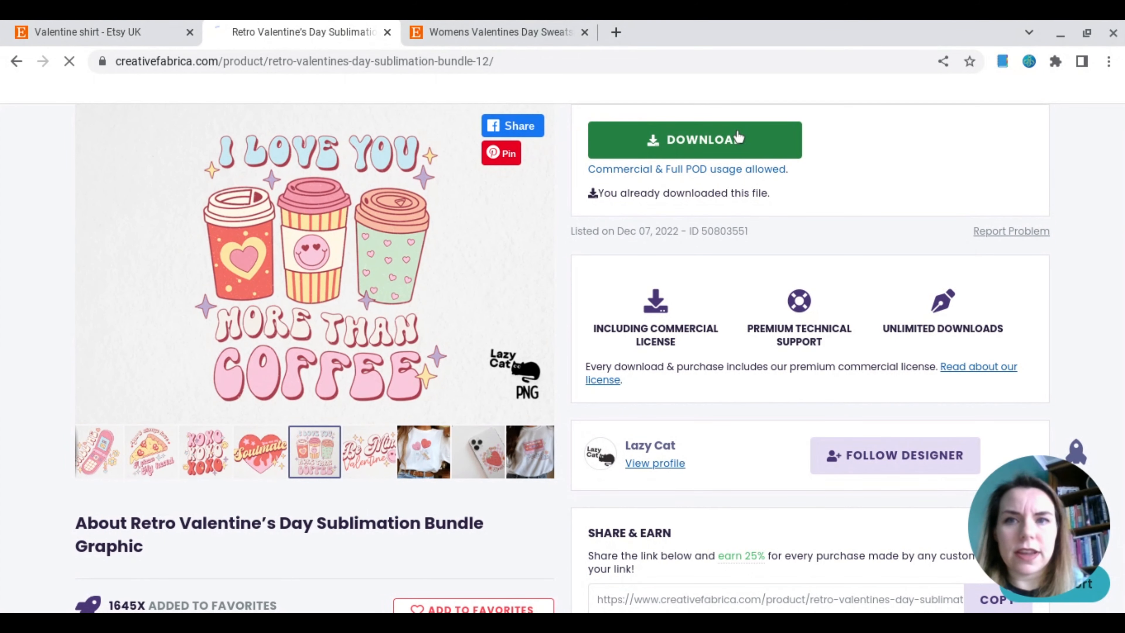
{"action": "left_click", "coordinate": [738, 139]}
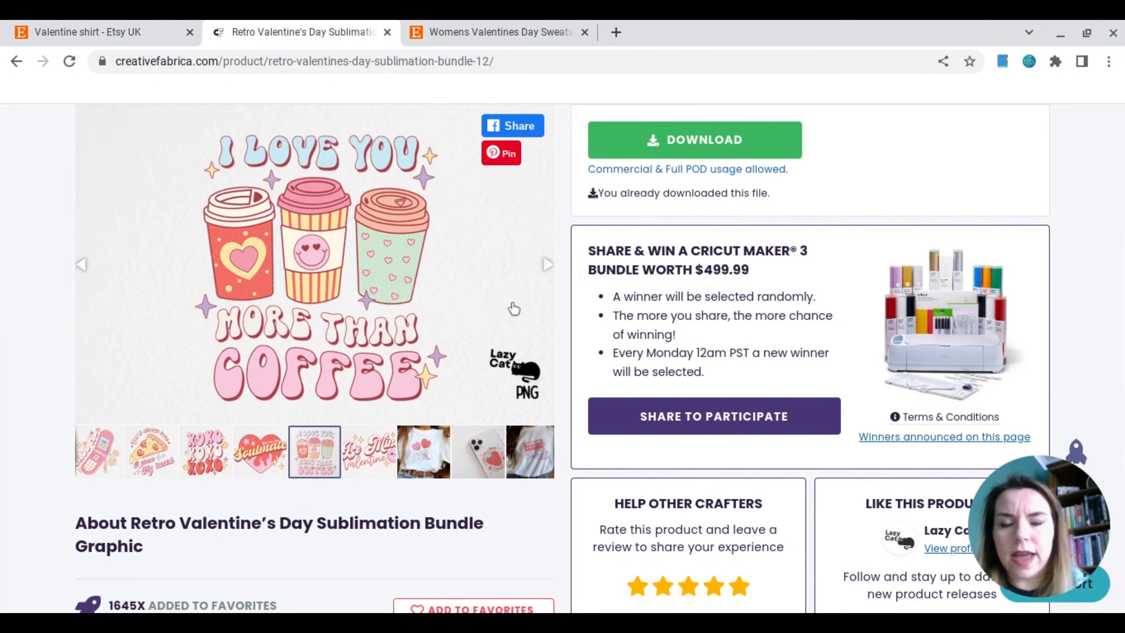
Examine the Retro Valentine's Day Sublimation Bundle page, including its title, usage rights and coffee-cup preview.
{"action": "scroll", "coordinate": [361, 387], "scroll_direction": "up", "scroll_amount": 5}
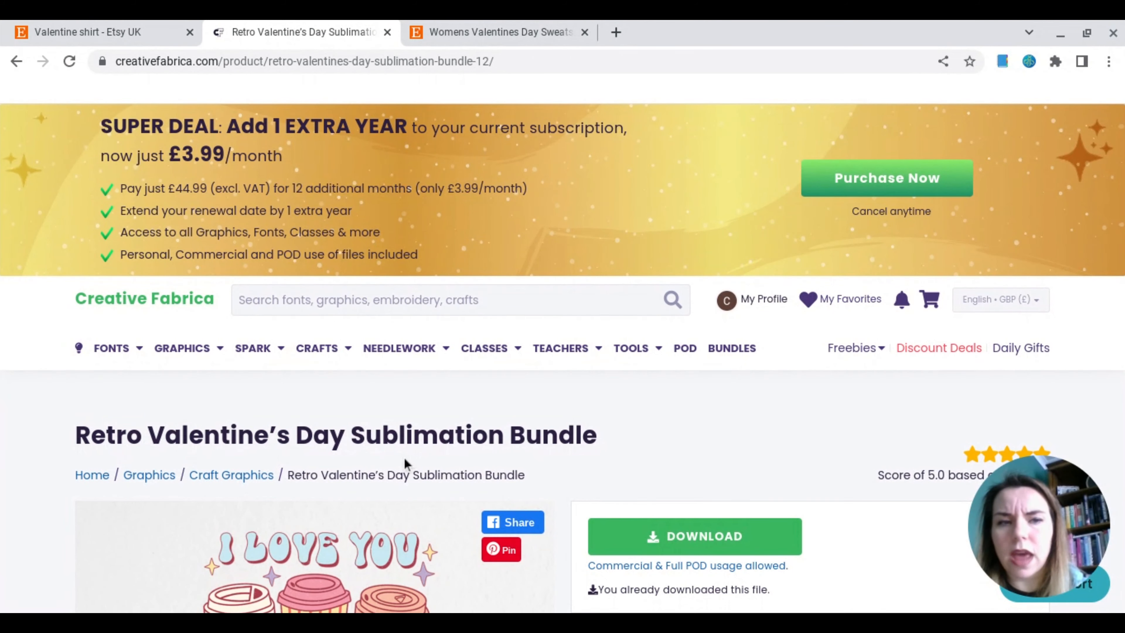
{"action": "scroll", "coordinate": [404, 456], "scroll_direction": "down", "scroll_amount": 5}
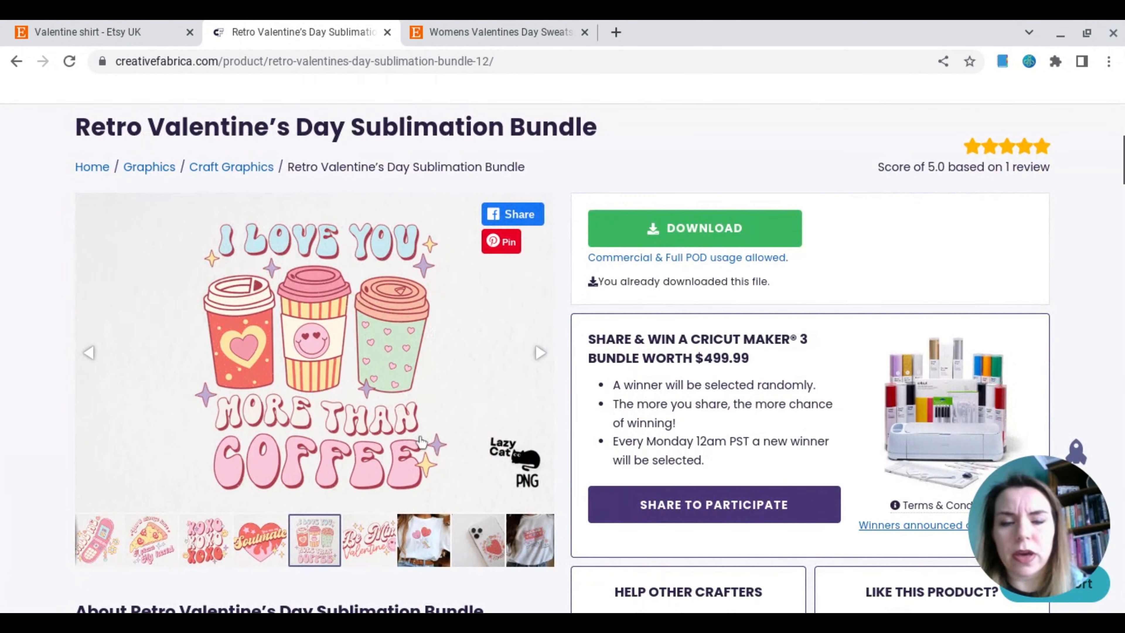
{"action": "scroll", "coordinate": [408, 384], "scroll_direction": "up", "scroll_amount": 1}
{"action": "scroll", "coordinate": [425, 413], "scroll_direction": "down", "scroll_amount": 2}
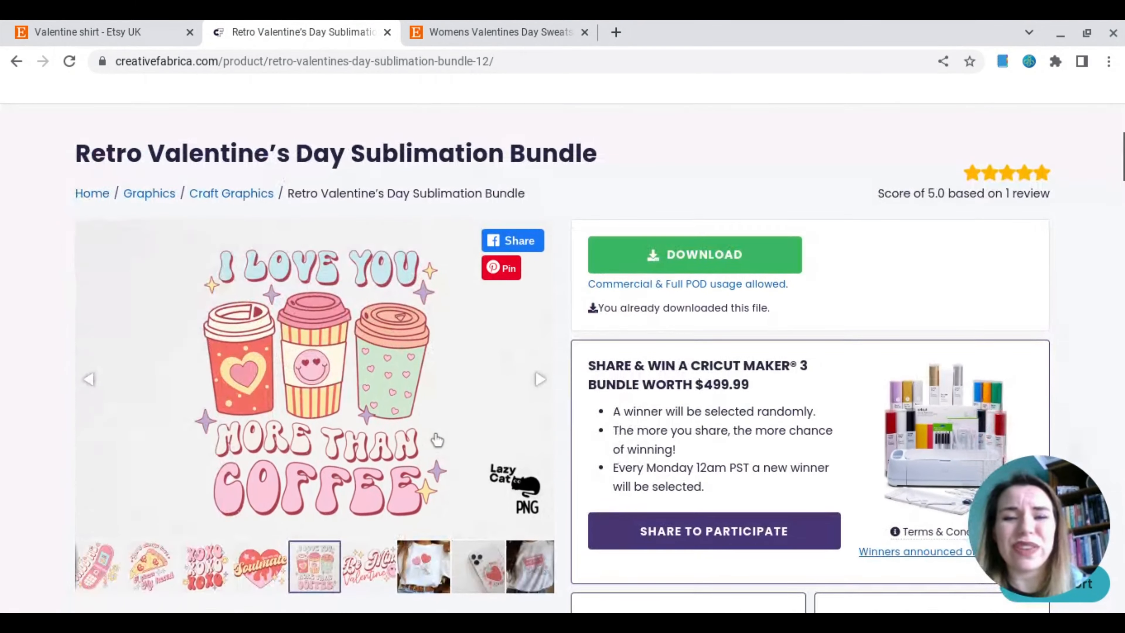
{"action": "scroll", "coordinate": [436, 439], "scroll_direction": "up", "scroll_amount": 2}
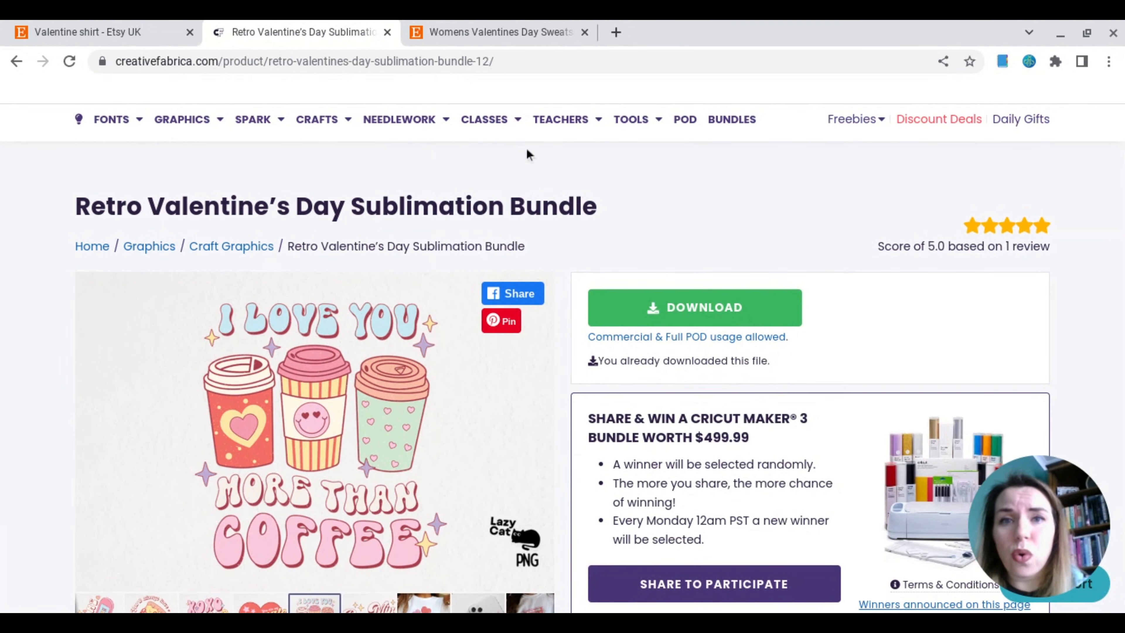
{"action": "mouse_move", "coordinate": [514, 137]}
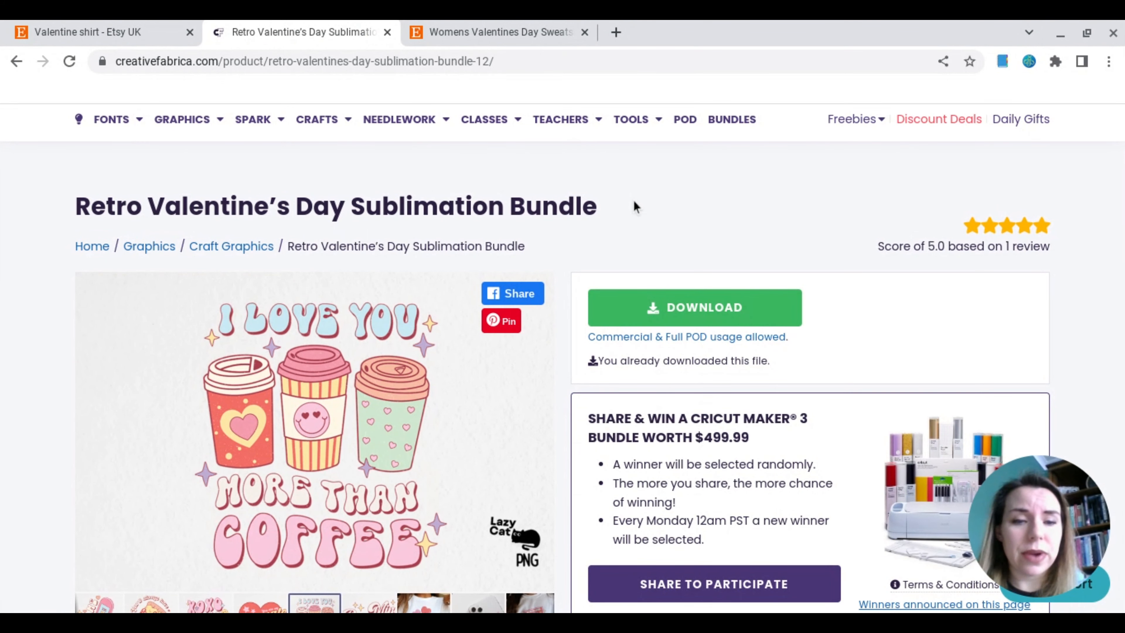
{"action": "scroll", "coordinate": [634, 206], "scroll_direction": "up", "scroll_amount": 3}
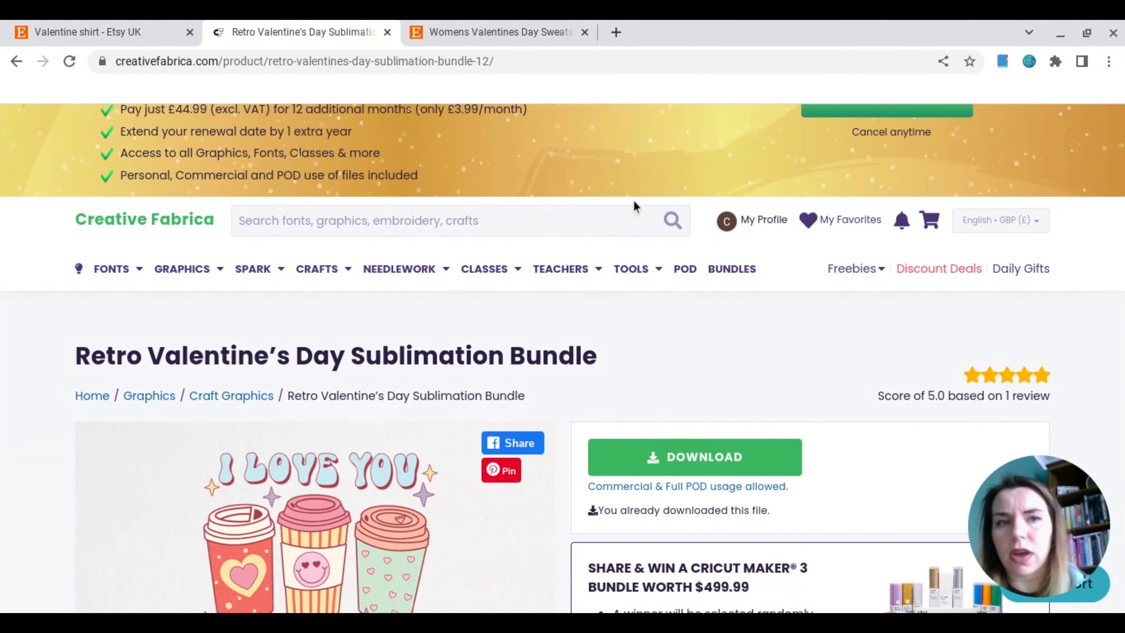
{"action": "scroll", "coordinate": [634, 201], "scroll_direction": "up", "scroll_amount": 1}
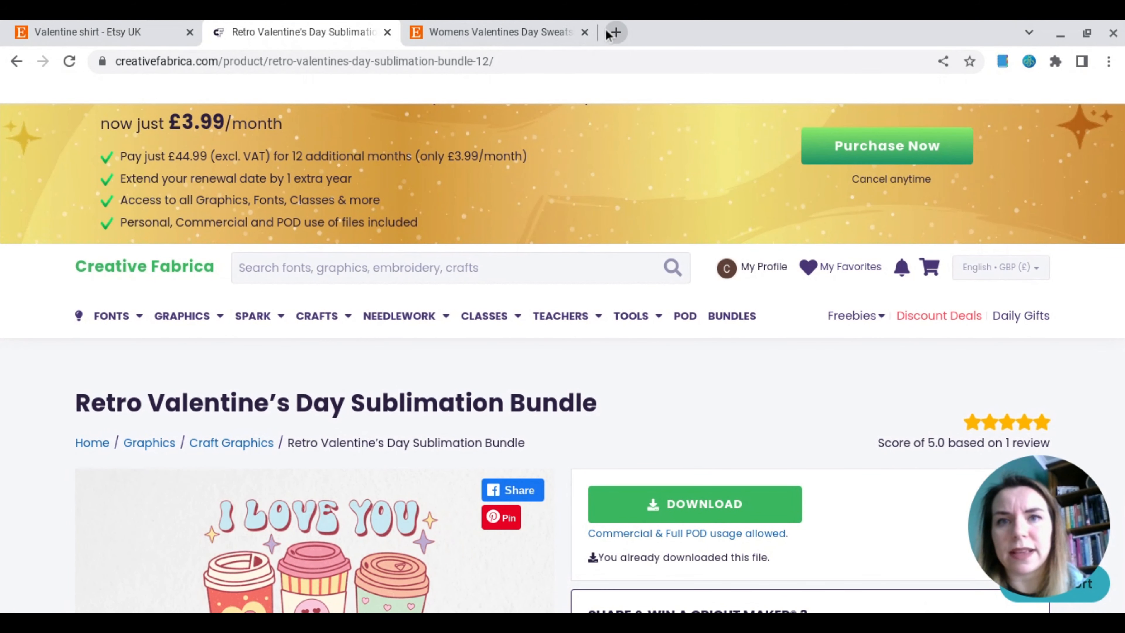
Switch from the Etsy sweatshirt listing to the Canva home page at canva.com.
{"action": "left_click", "coordinate": [515, 33]}
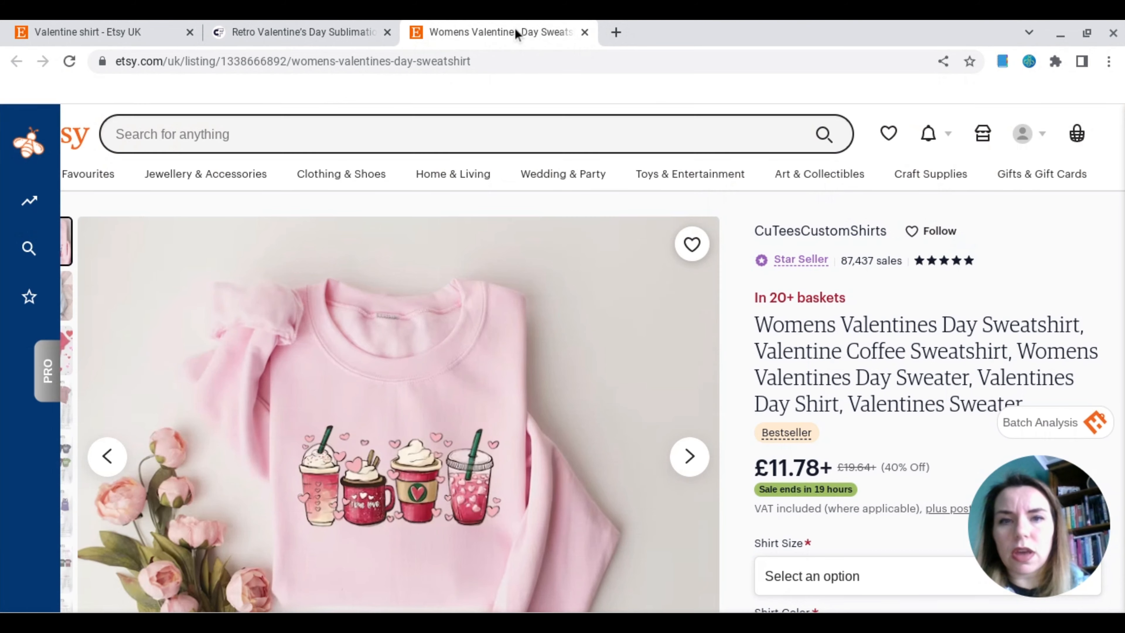
{"action": "left_click", "coordinate": [440, 68]}
{"action": "type", "text": "ca"}
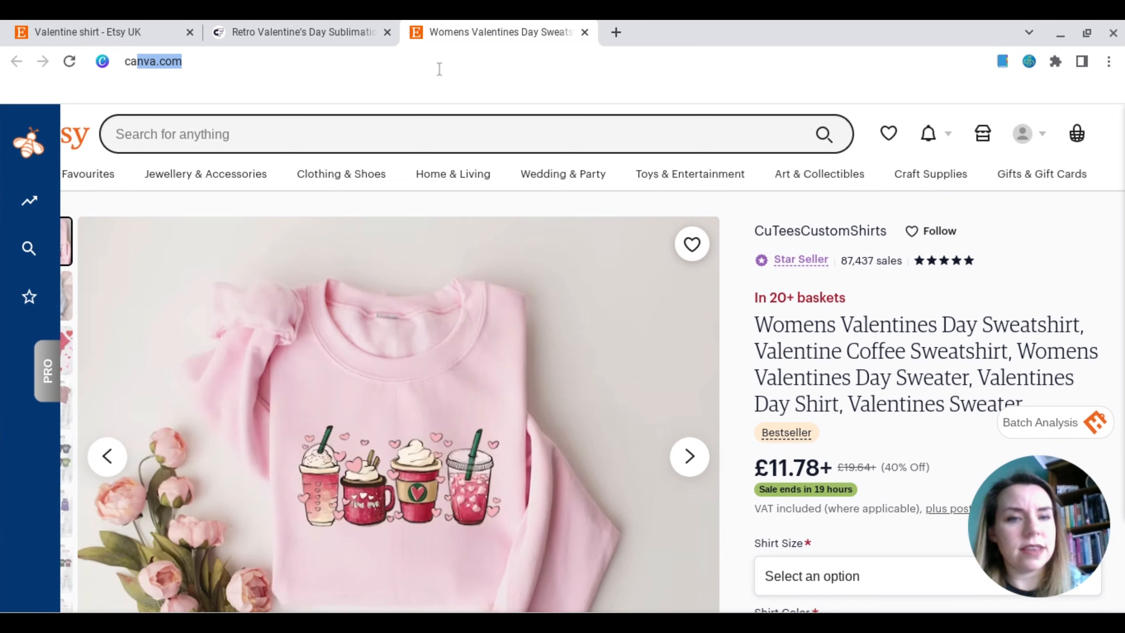
{"action": "key", "text": "Return"}
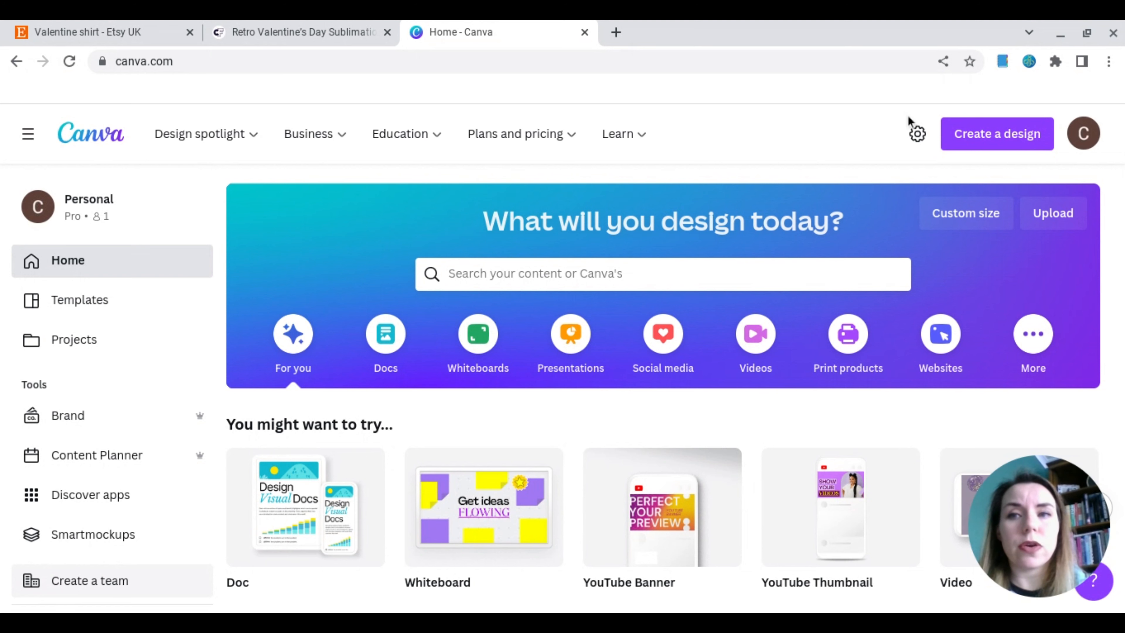
Create a new custom-size design of 2500 × 2000 px.
{"action": "left_click", "coordinate": [972, 141]}
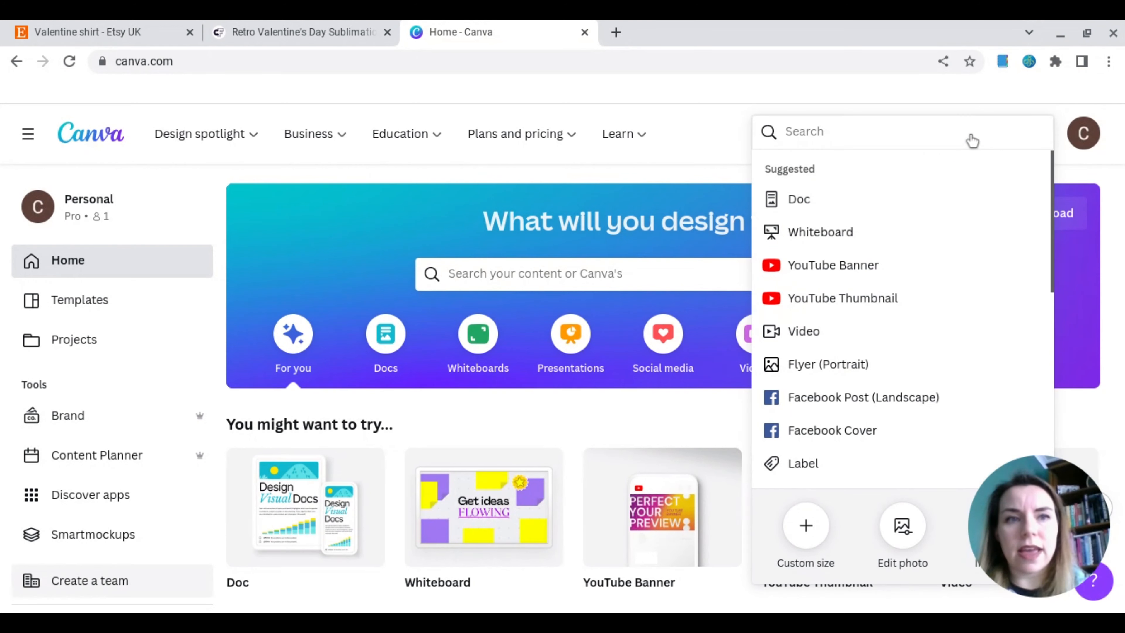
{"action": "left_click", "coordinate": [803, 542]}
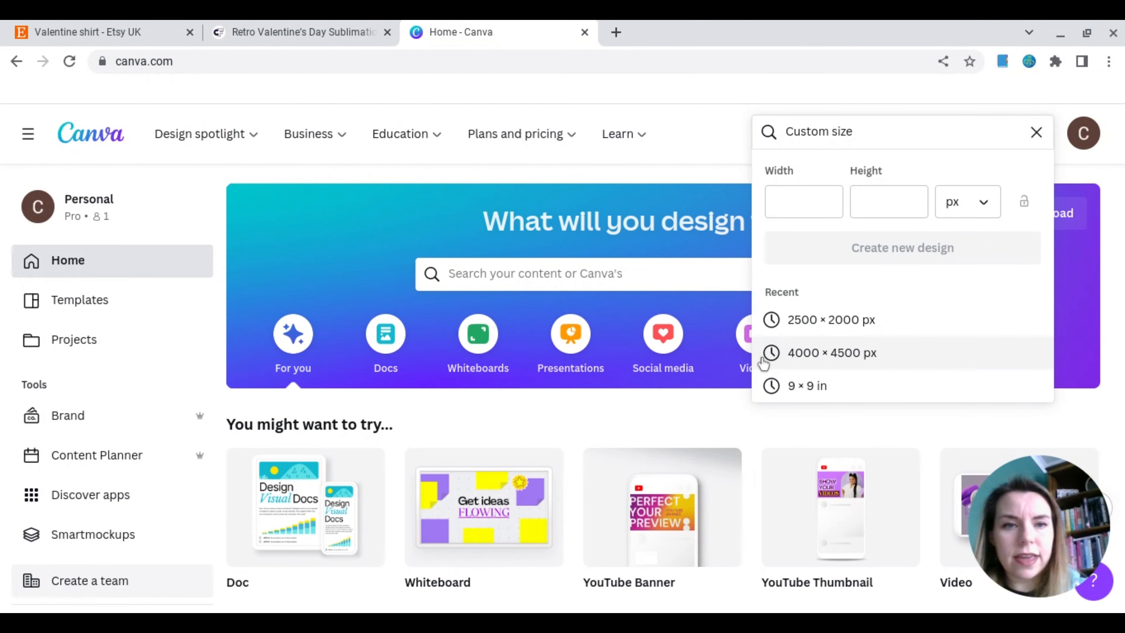
{"action": "left_click", "coordinate": [793, 203]}
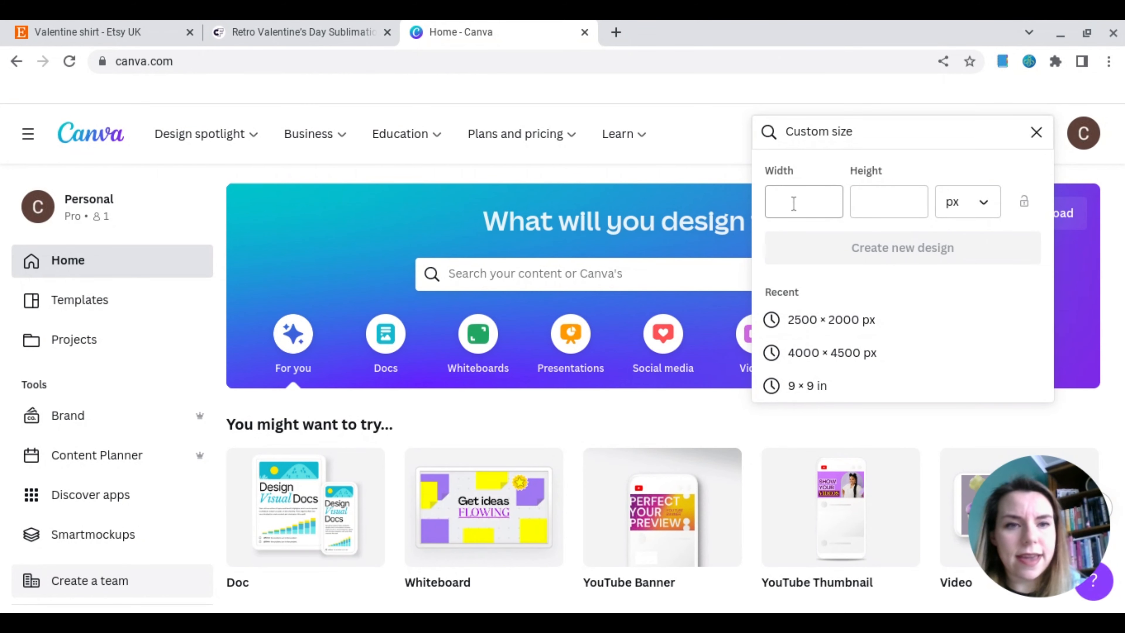
{"action": "left_click", "coordinate": [814, 327]}
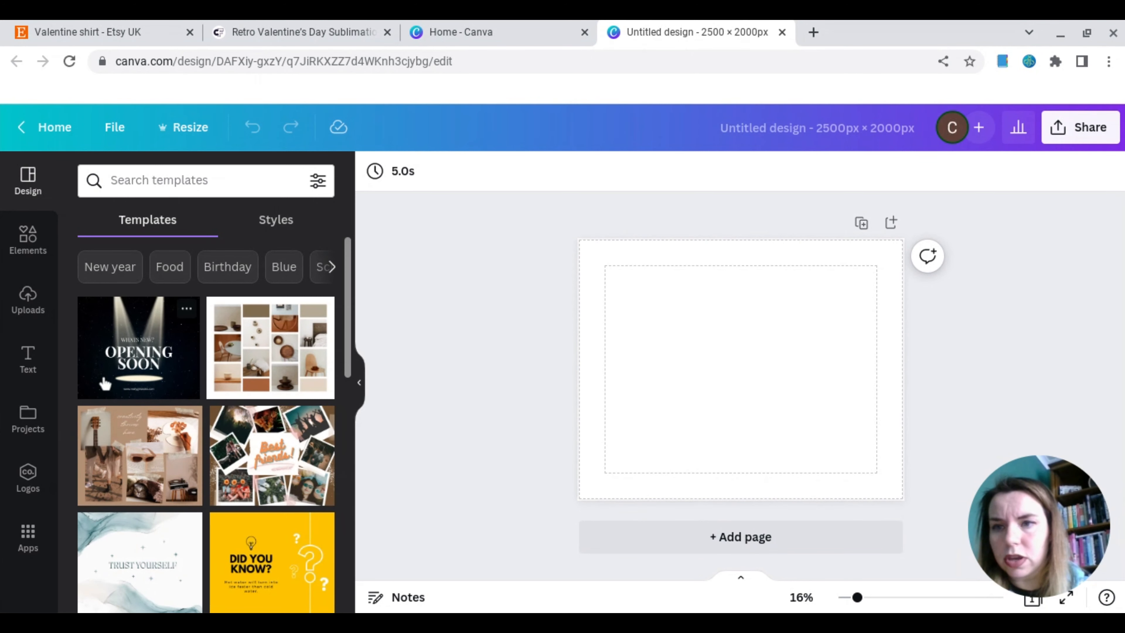
Fill page 1 with the uploaded black T-shirt mockup and a new page 2 with the navy T-shirt mockup.
{"action": "left_click", "coordinate": [35, 303]}
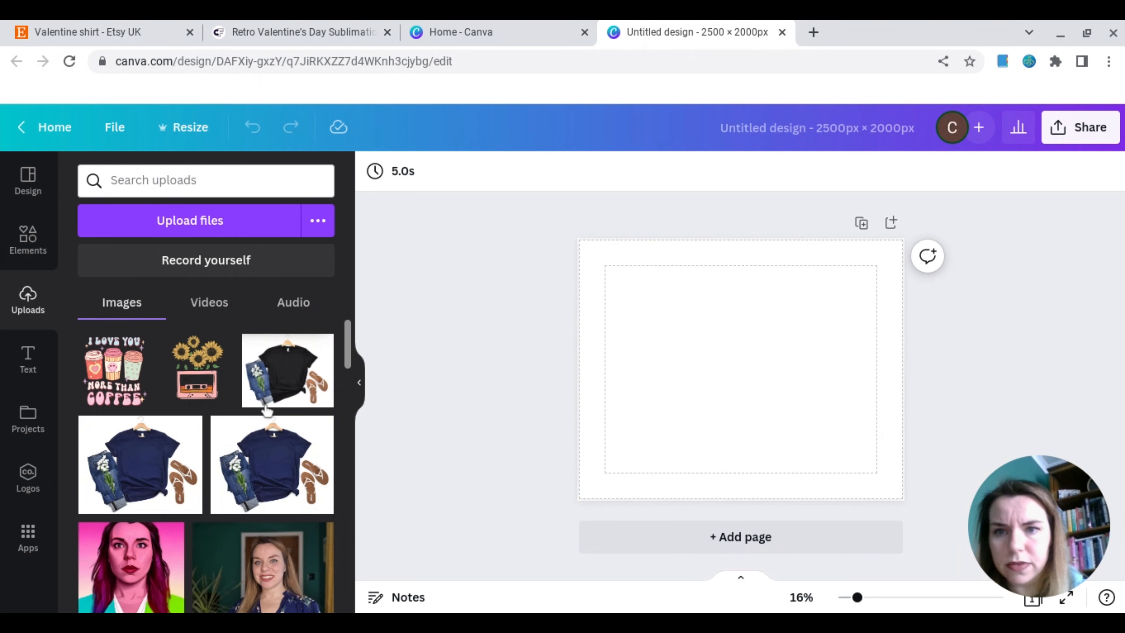
{"action": "left_click_drag", "start_coordinate": [301, 396], "coordinate": [593, 414]}
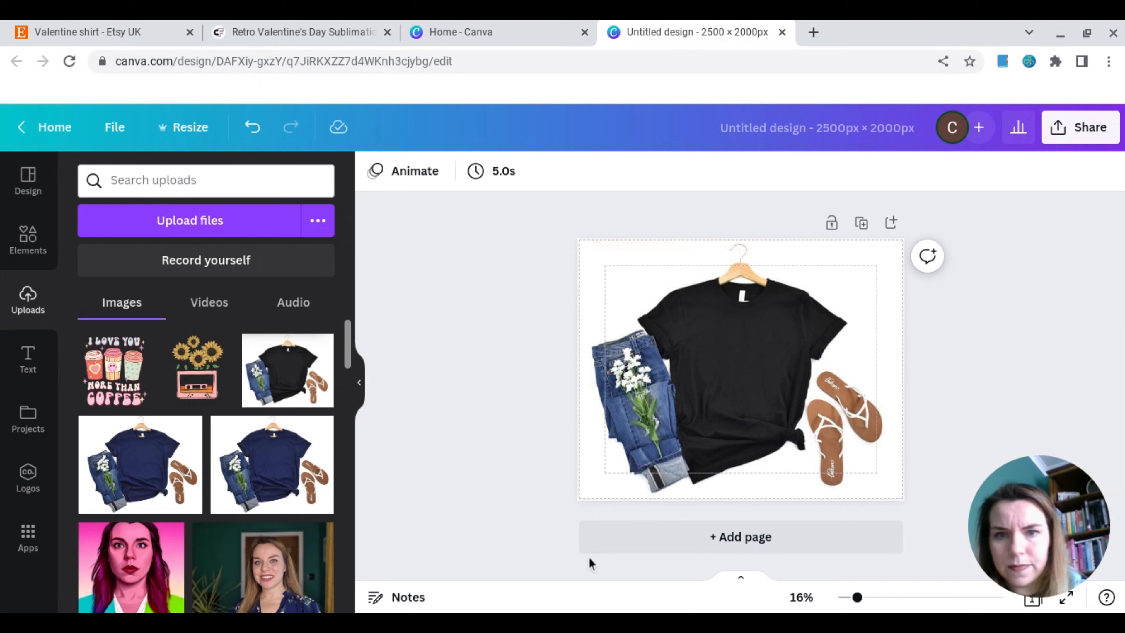
{"action": "left_click", "coordinate": [617, 540]}
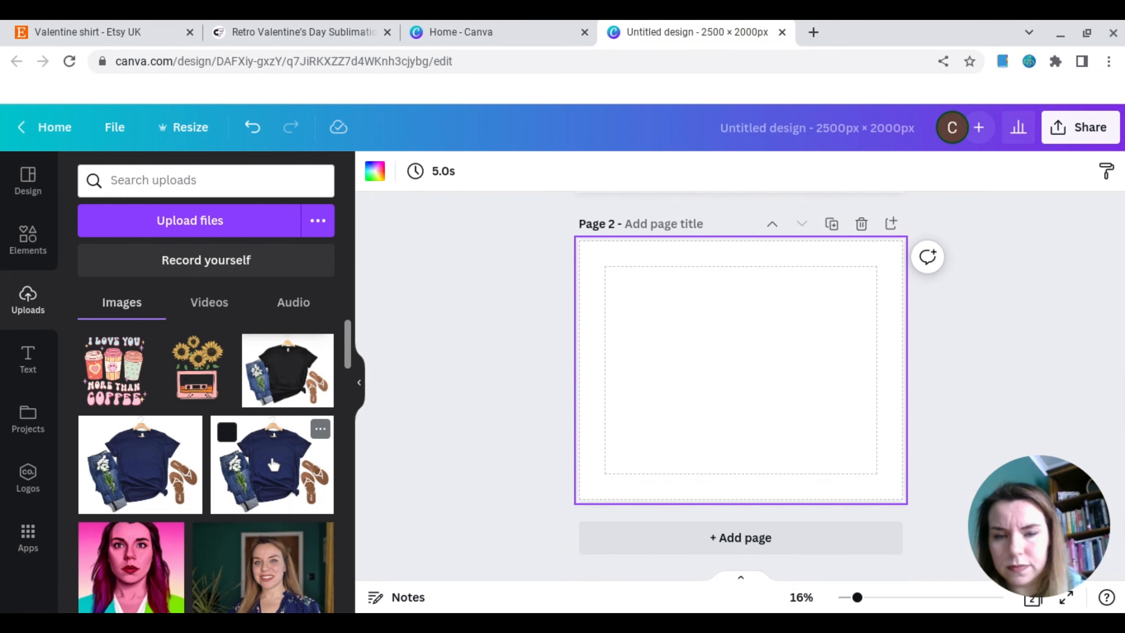
{"action": "left_click_drag", "start_coordinate": [273, 464], "coordinate": [596, 432]}
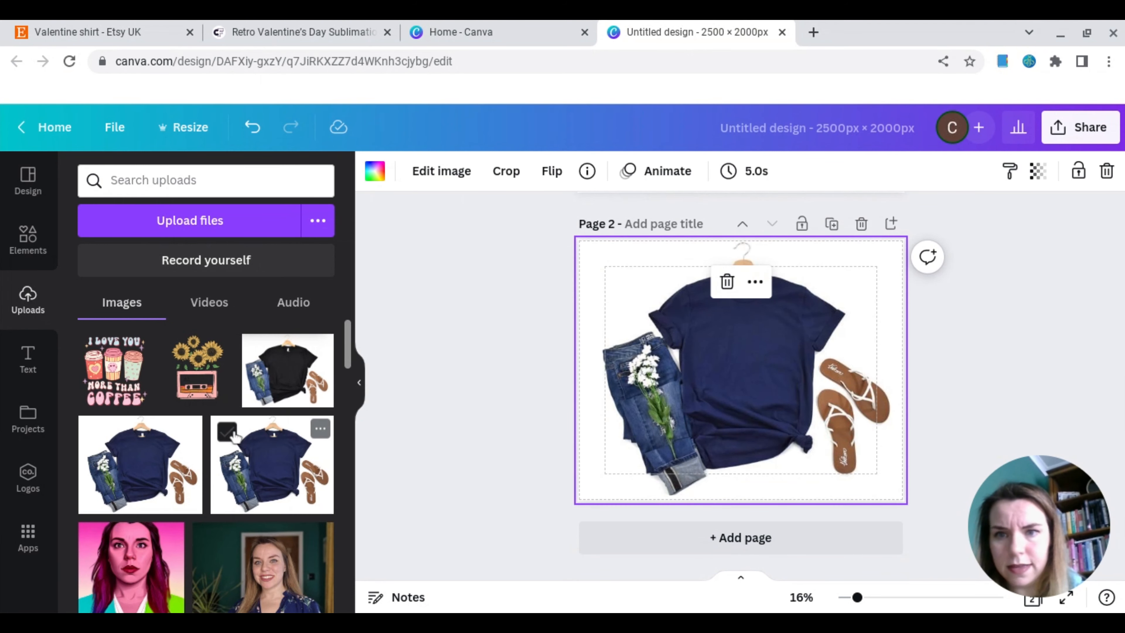
Add page 3 and fill it with the uploaded mockup of a white T-shirt with red roses and leopard shoes.
{"action": "scroll", "coordinate": [234, 437], "scroll_direction": "down", "scroll_amount": 6}
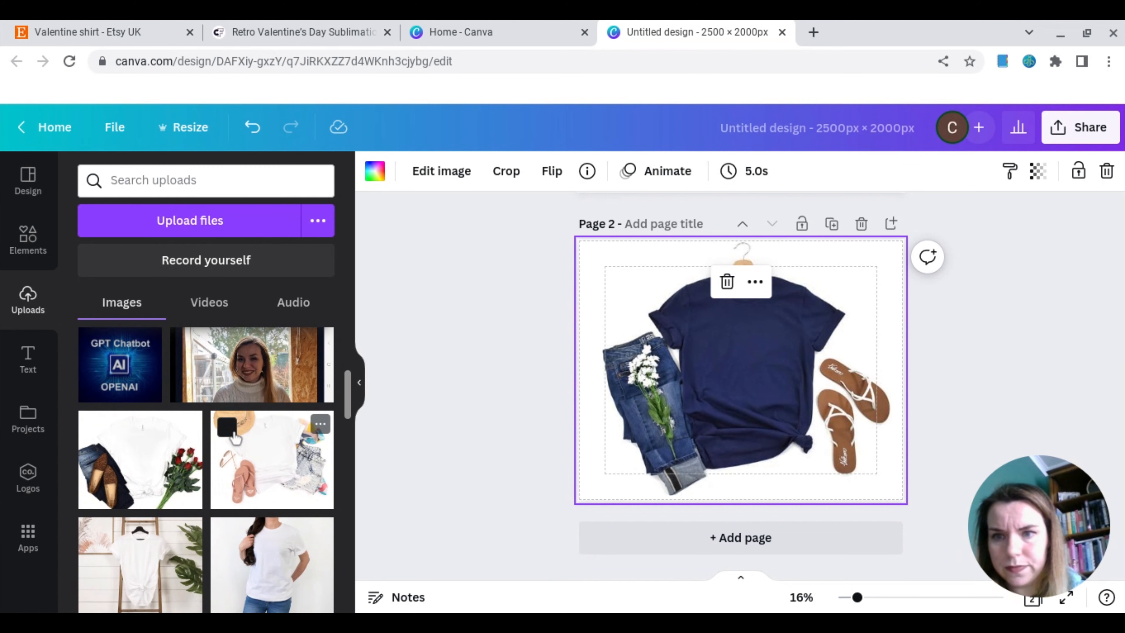
{"action": "scroll", "coordinate": [234, 437], "scroll_direction": "down", "scroll_amount": 2}
{"action": "key", "text": "ctrl+Return"}
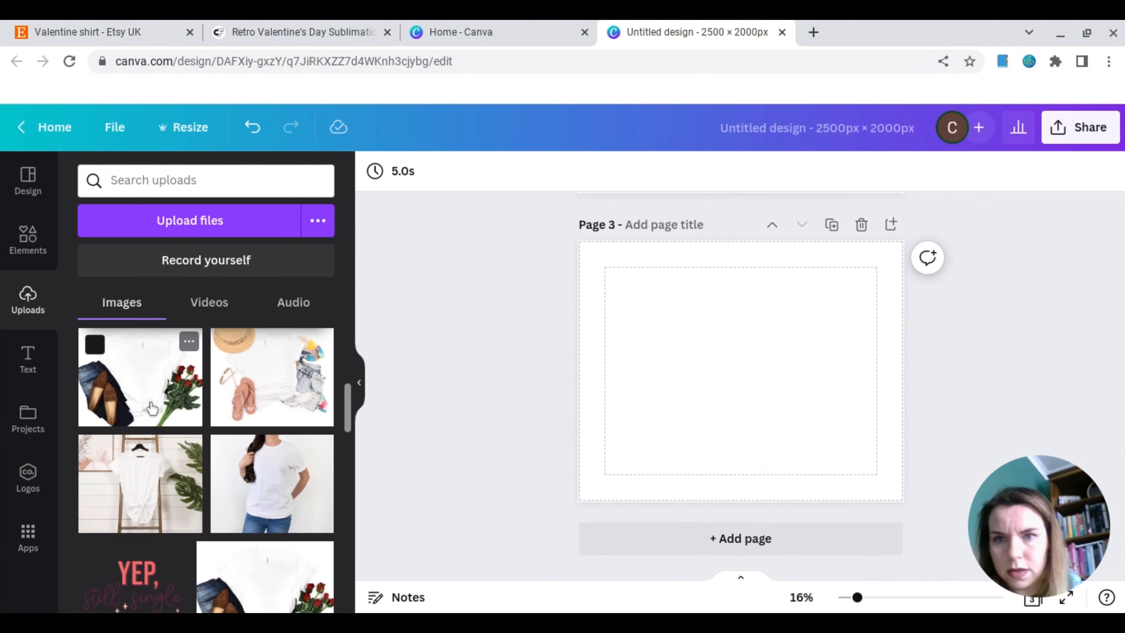
{"action": "left_click_drag", "start_coordinate": [167, 414], "coordinate": [585, 430]}
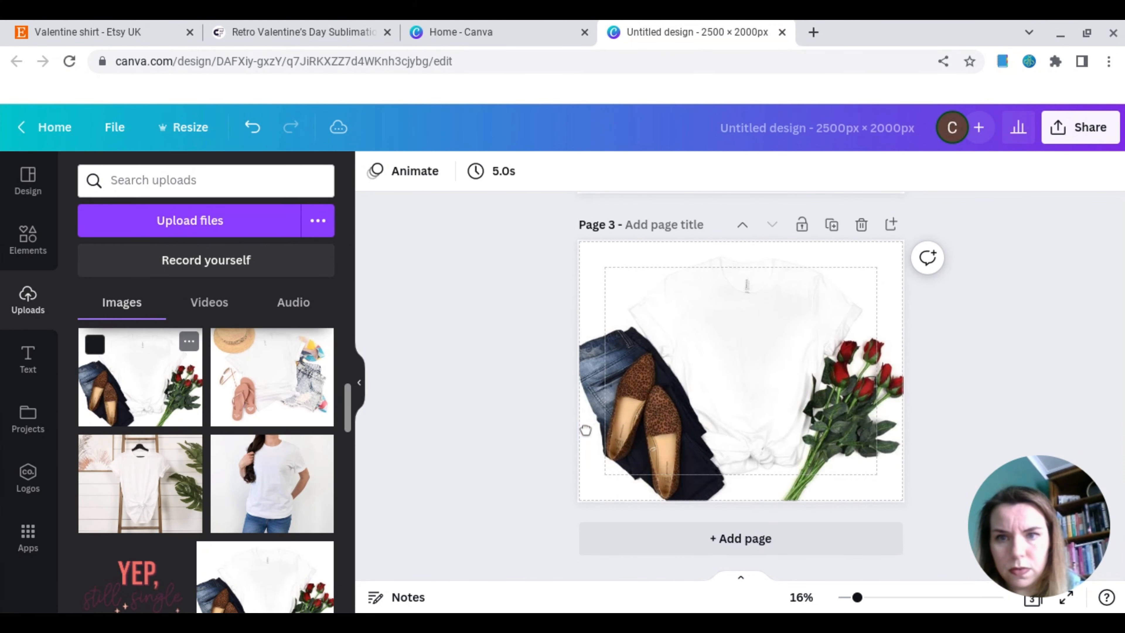
Add page 4 with the white T-shirt on a ladder mockup and page 5 with the woman wearing a white T-shirt.
{"action": "left_click", "coordinate": [696, 545]}
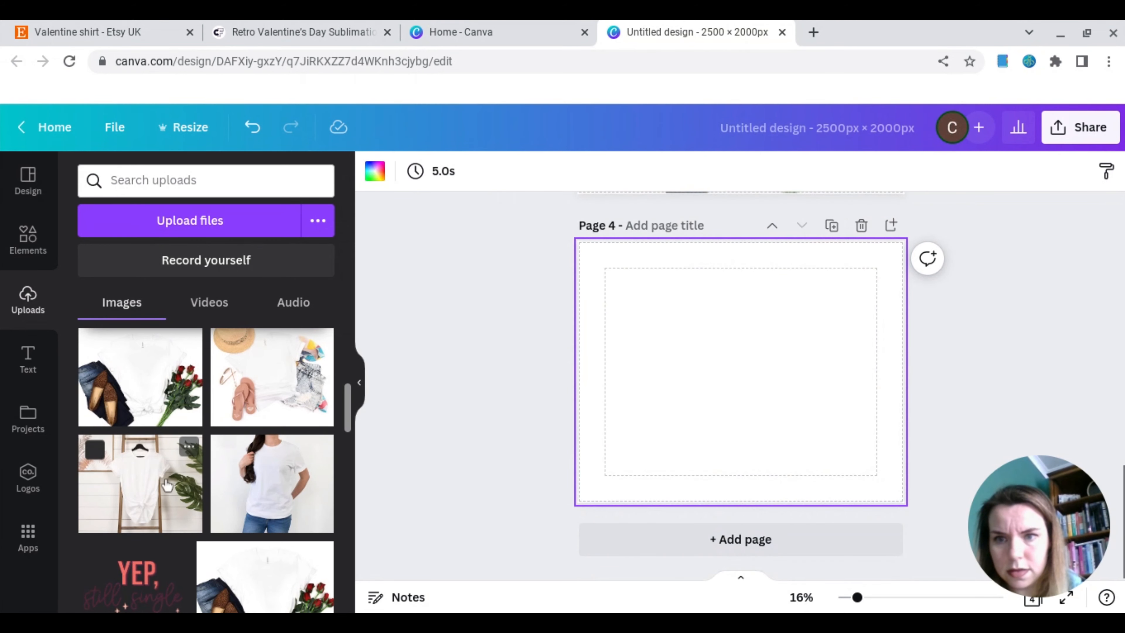
{"action": "left_click_drag", "start_coordinate": [166, 486], "coordinate": [582, 359]}
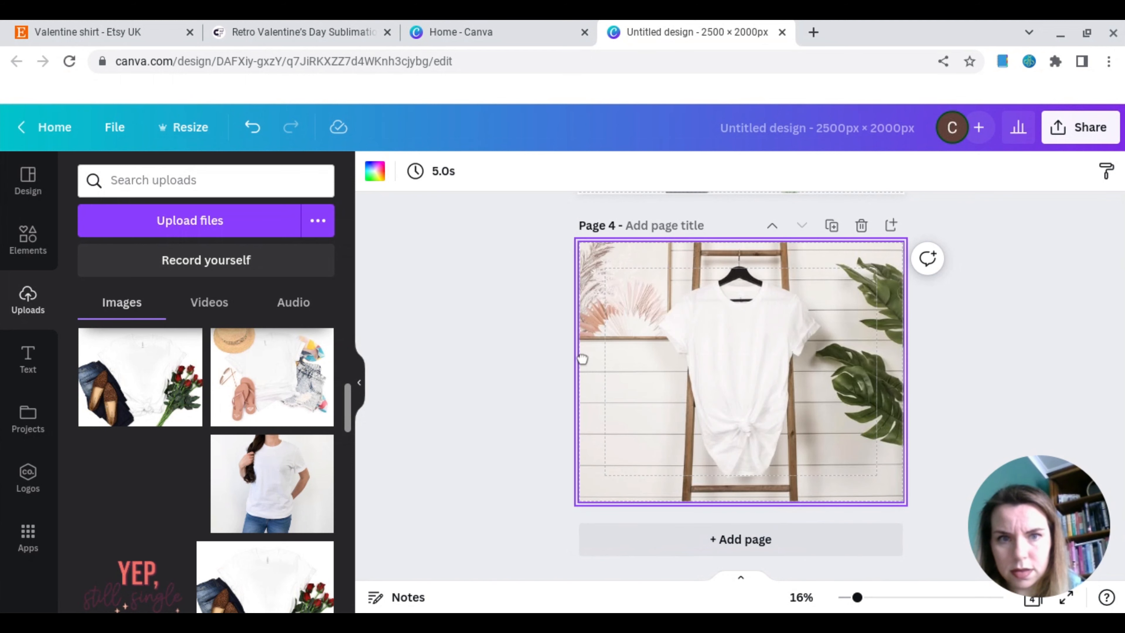
{"action": "left_click", "coordinate": [718, 536]}
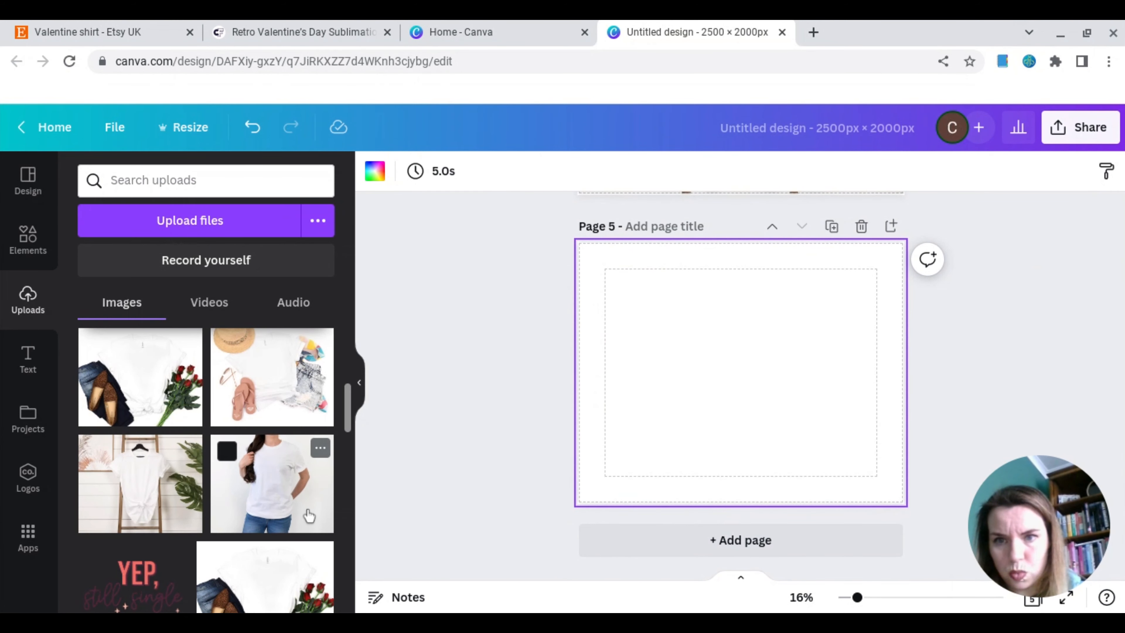
{"action": "left_click_drag", "start_coordinate": [309, 516], "coordinate": [582, 410]}
Add page 6 and fill it with the uploaded mockup of a black T-shirt hanging on a ladder.
{"action": "scroll", "coordinate": [184, 498], "scroll_direction": "down", "scroll_amount": 5}
{"action": "scroll", "coordinate": [184, 499], "scroll_direction": "down", "scroll_amount": 5}
{"action": "scroll", "coordinate": [183, 499], "scroll_direction": "down", "scroll_amount": 10}
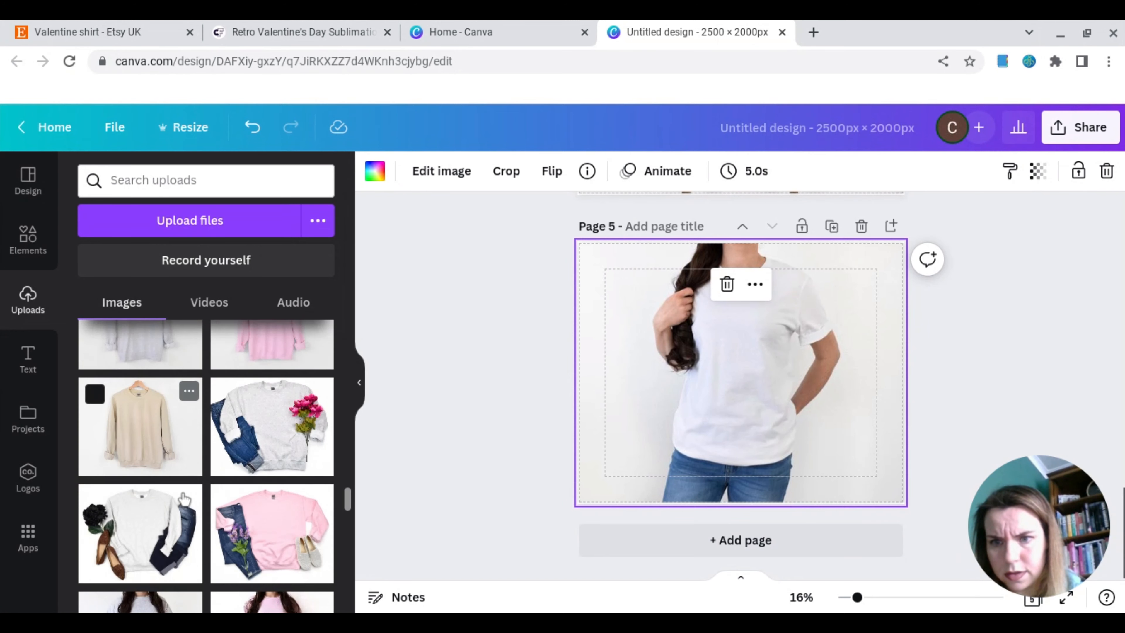
{"action": "scroll", "coordinate": [184, 498], "scroll_direction": "down", "scroll_amount": 10}
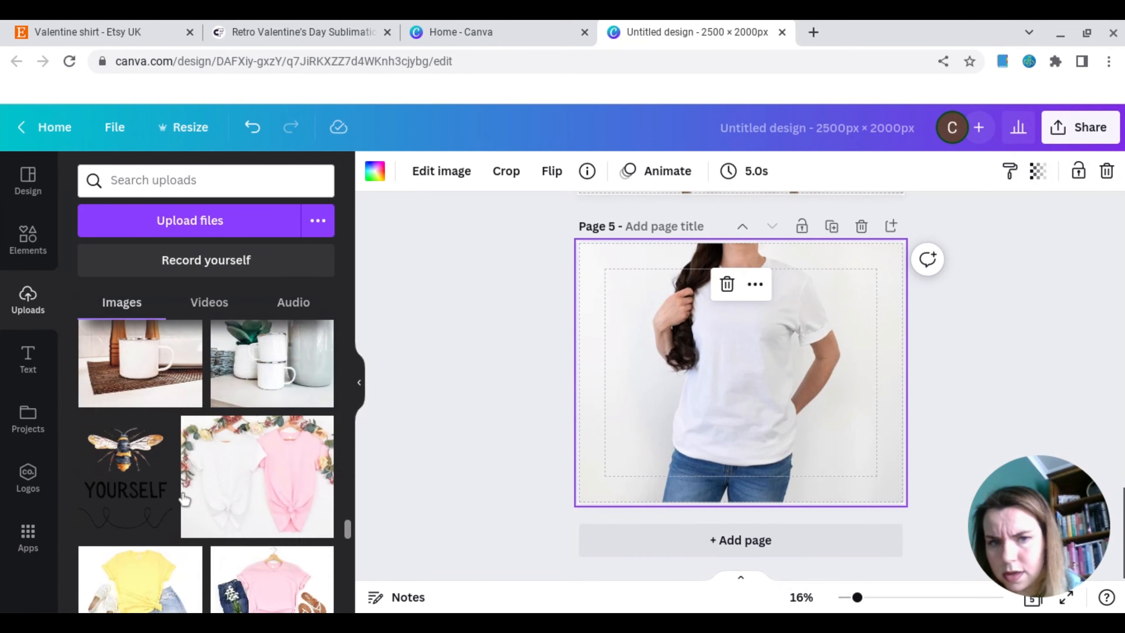
{"action": "scroll", "coordinate": [184, 499], "scroll_direction": "down", "scroll_amount": 3}
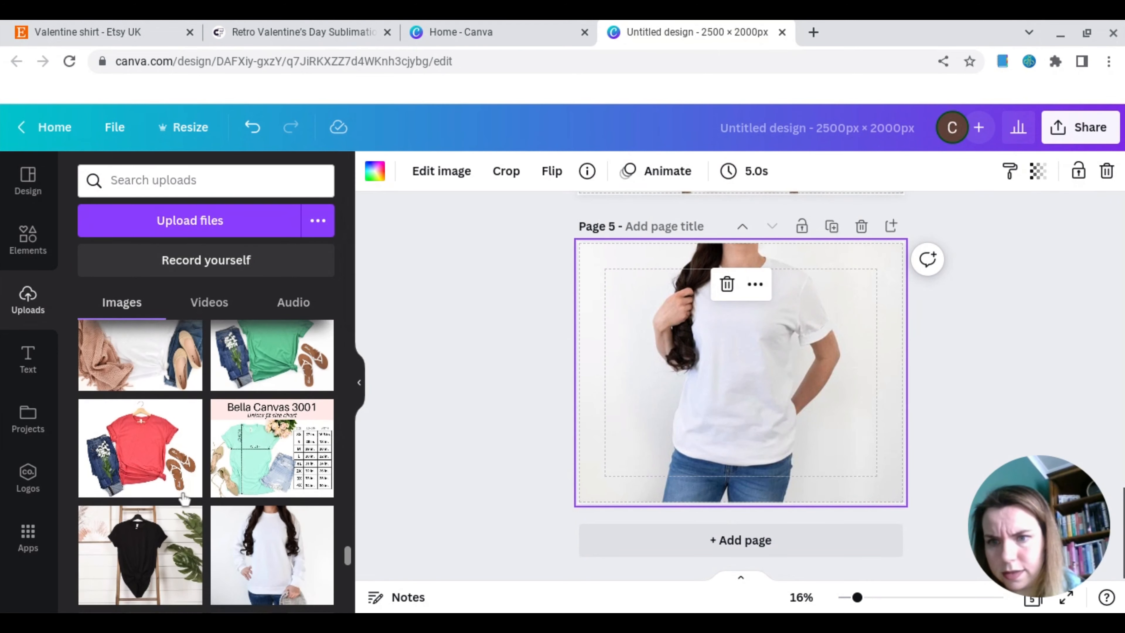
{"action": "left_click", "coordinate": [700, 551]}
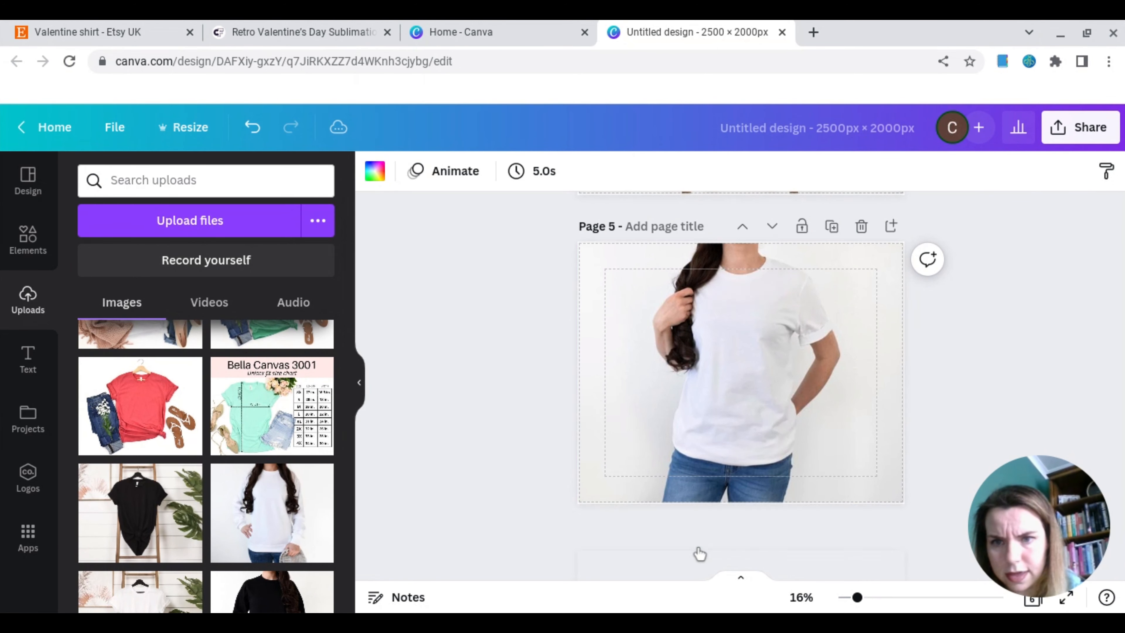
{"action": "left_click_drag", "start_coordinate": [499, 487], "coordinate": [596, 423]}
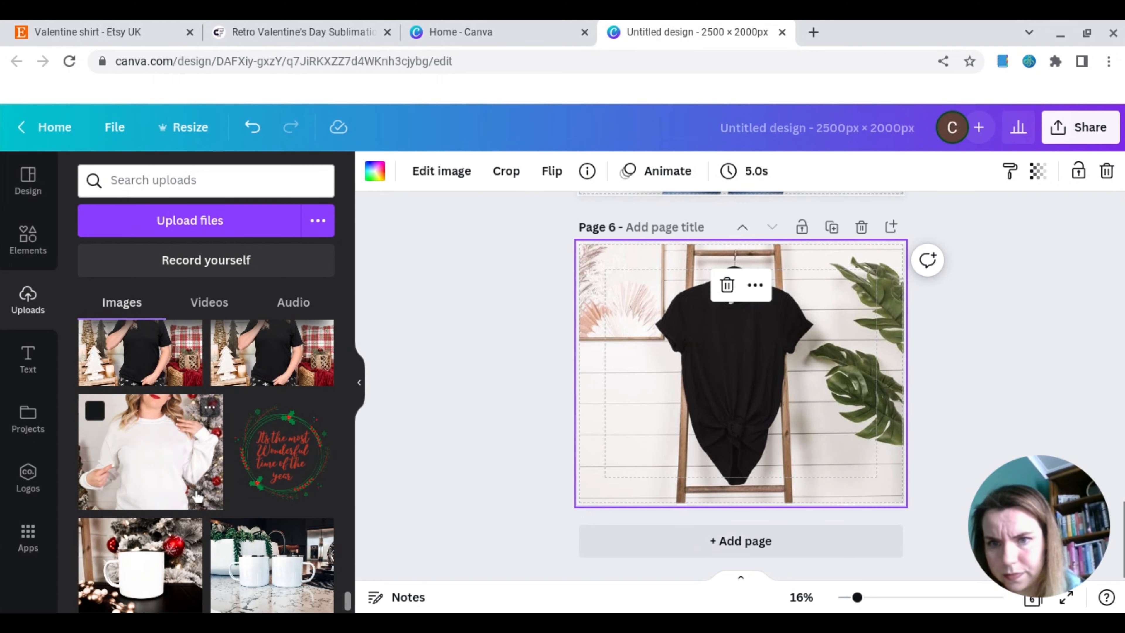
Place the "I love you more than coffee" graphic on page 1's black T-shirt, sized about 664 × 664 px on the chest.
{"action": "scroll", "coordinate": [197, 497], "scroll_direction": "up", "scroll_amount": 15}
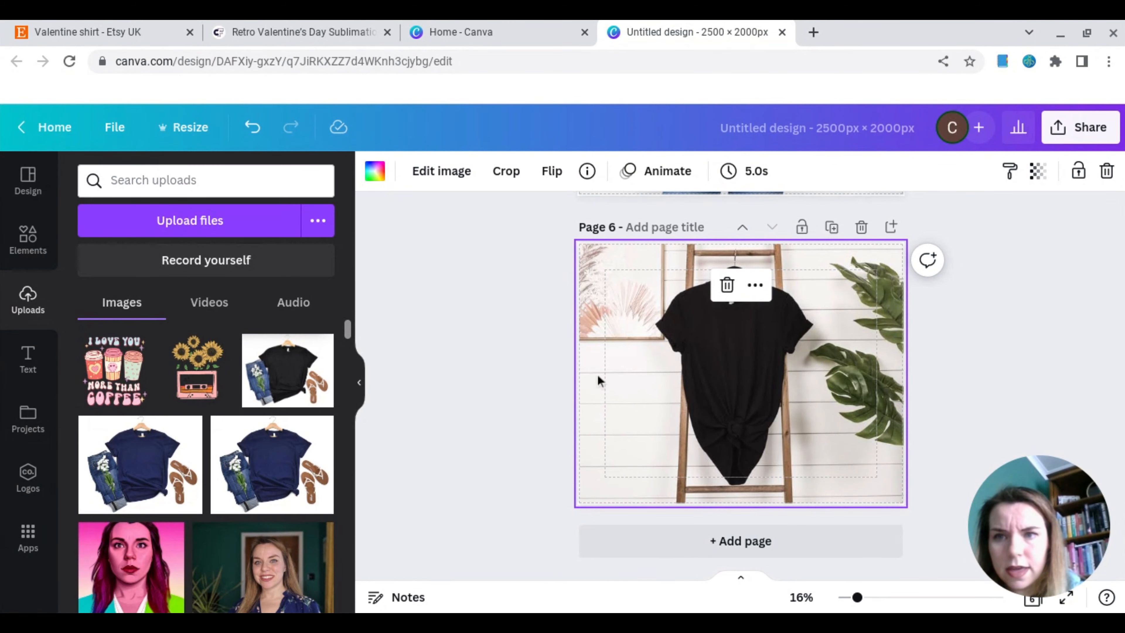
{"action": "left_click", "coordinate": [532, 380]}
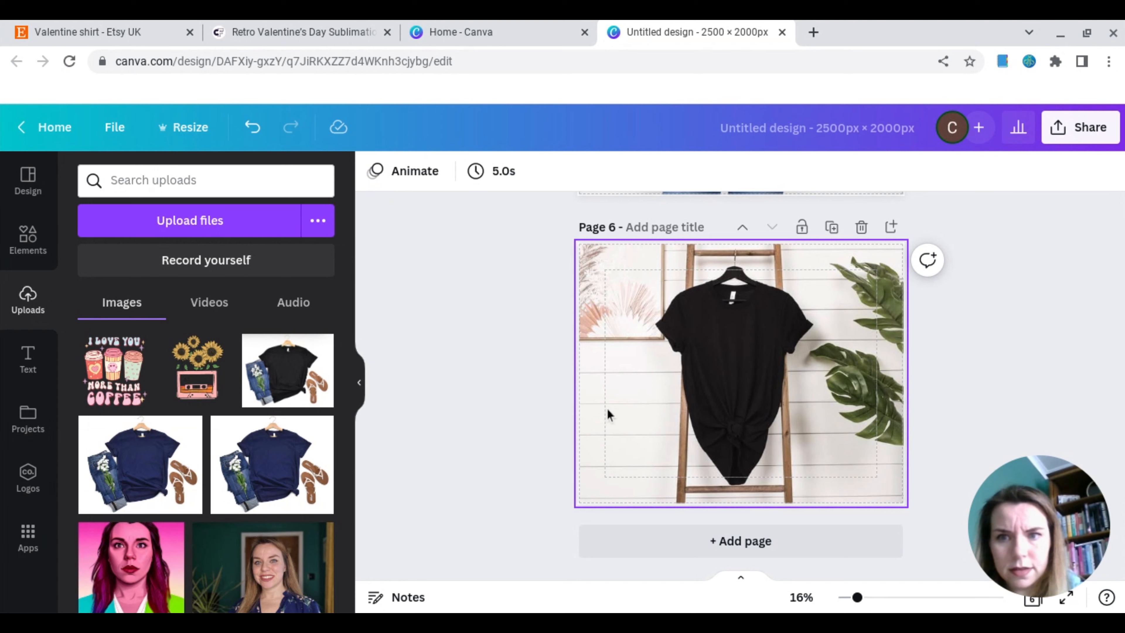
{"action": "scroll", "coordinate": [607, 411], "scroll_direction": "up", "scroll_amount": 15}
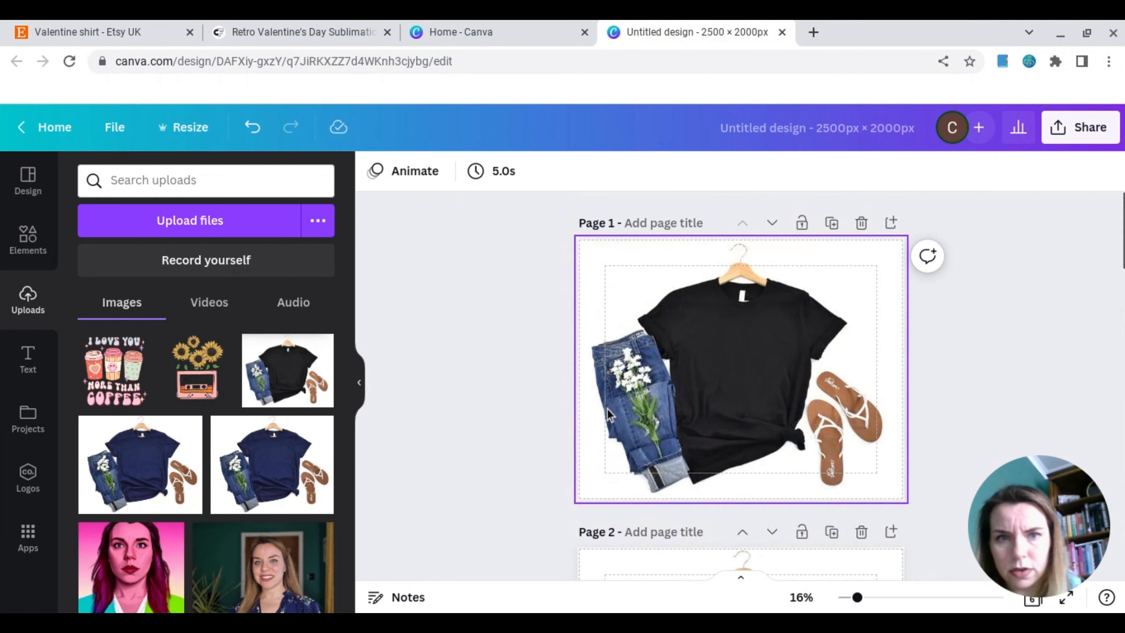
{"action": "left_click", "coordinate": [138, 383]}
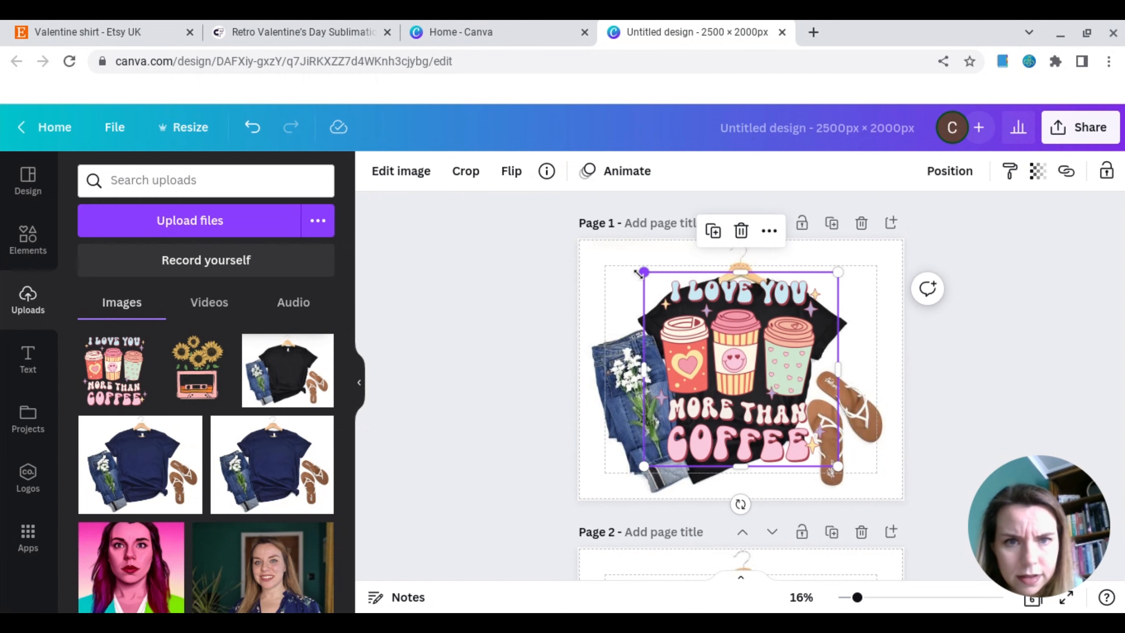
{"action": "left_click_drag", "start_coordinate": [643, 272], "coordinate": [728, 297]}
{"action": "left_click_drag", "start_coordinate": [729, 402], "coordinate": [701, 408]}
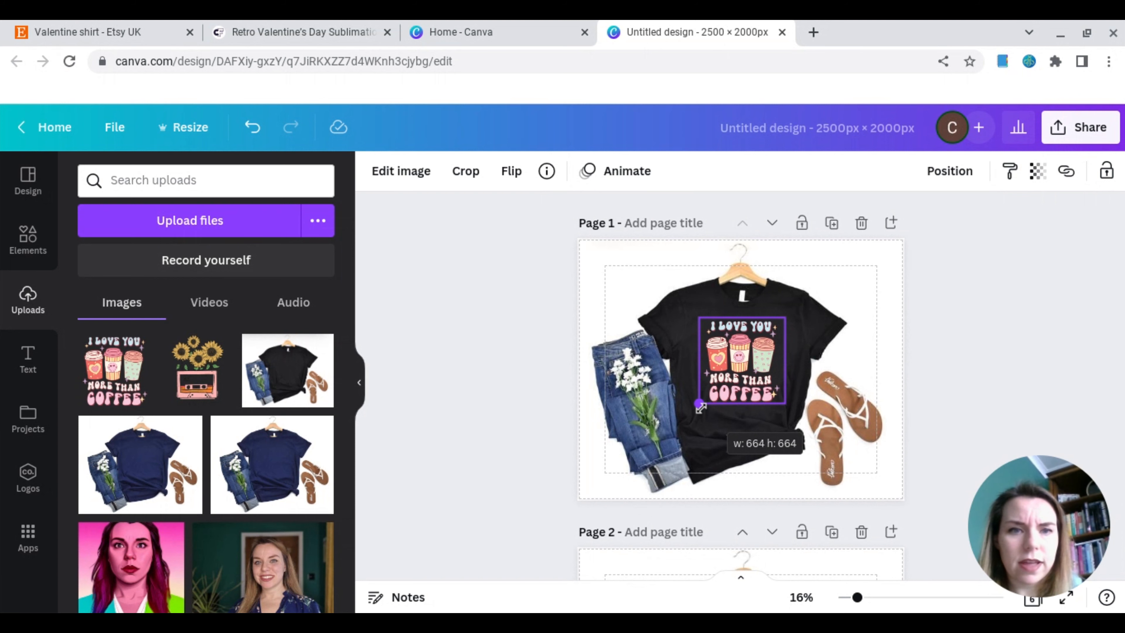
{"action": "left_click_drag", "start_coordinate": [701, 408], "coordinate": [701, 408]}
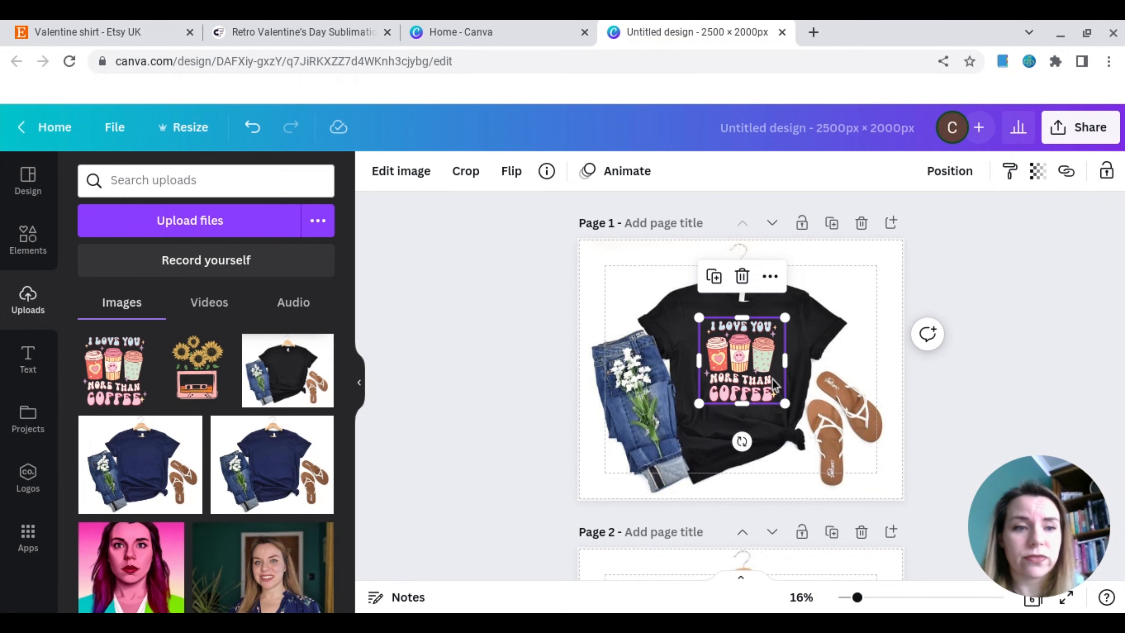
Set the coffee graphic's transparency to about 89 so that it blends into the black T-shirt.
{"action": "left_click", "coordinate": [1036, 177]}
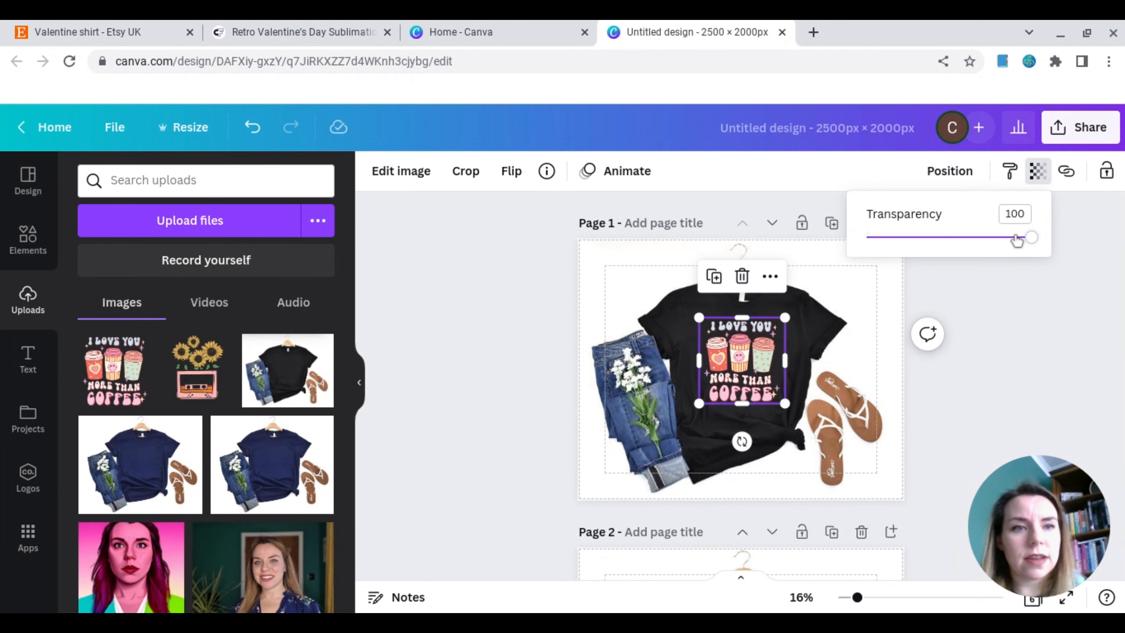
{"action": "left_click_drag", "start_coordinate": [1017, 240], "coordinate": [1015, 239]}
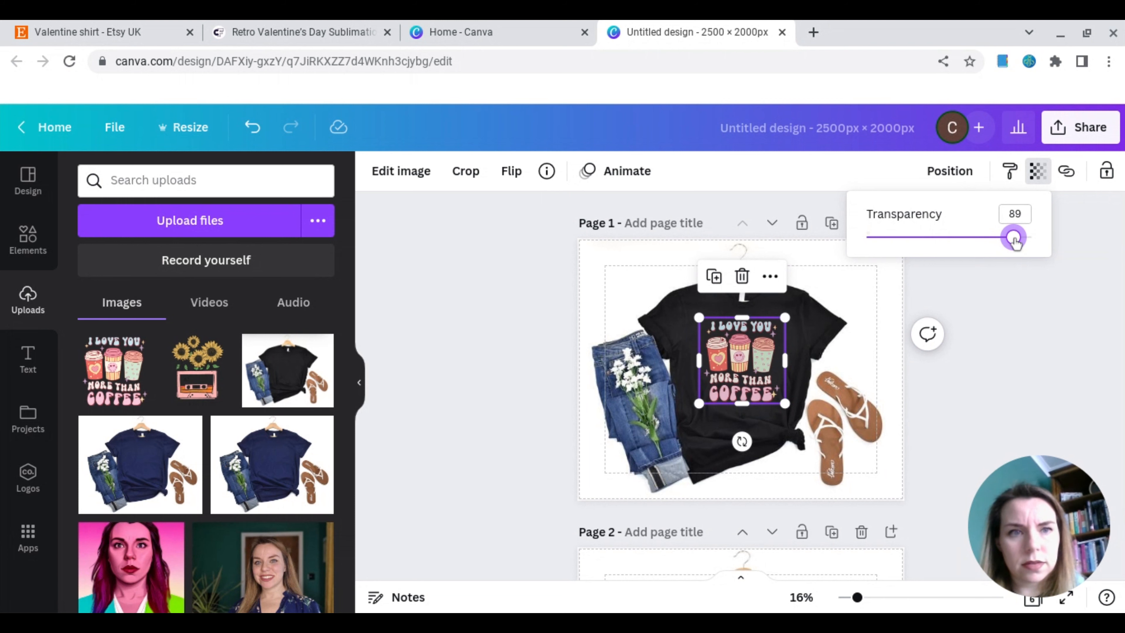
{"action": "left_click_drag", "start_coordinate": [1015, 239], "coordinate": [1016, 241]}
{"action": "left_click", "coordinate": [961, 382]}
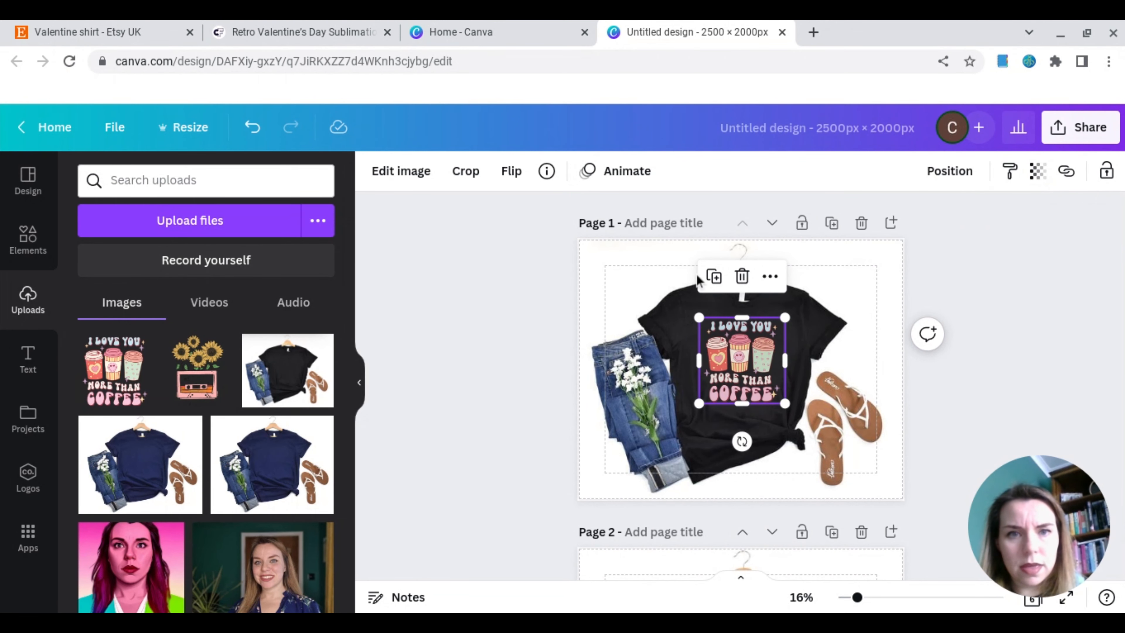
Duplicate the coffee graphic and move the copy onto the chest of page 2's navy T-shirt.
{"action": "left_click", "coordinate": [714, 276]}
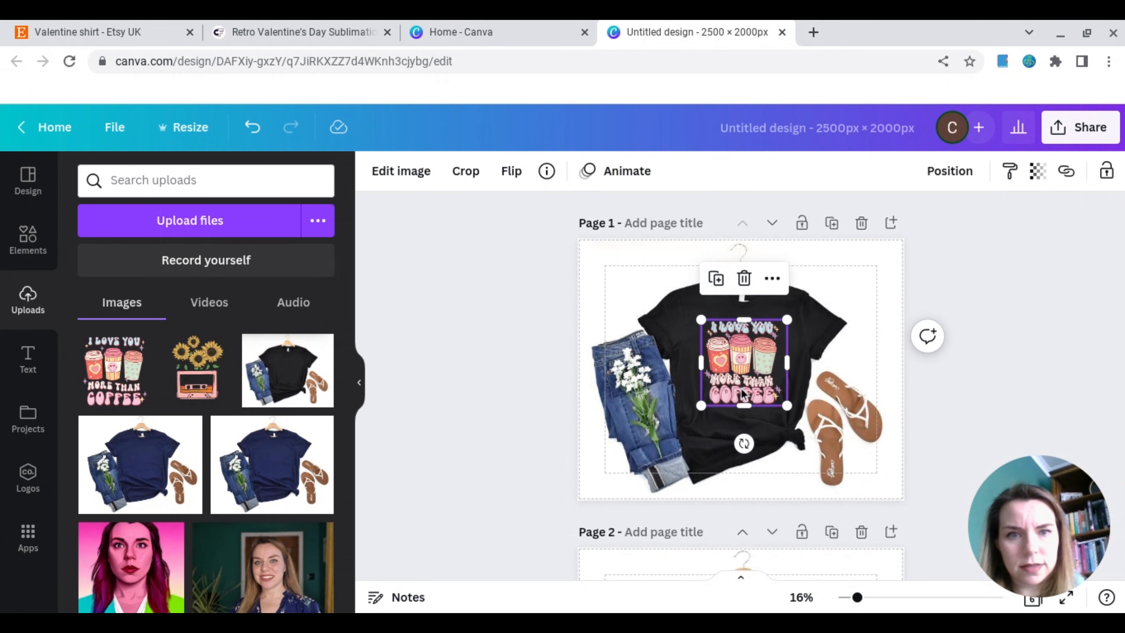
{"action": "scroll", "coordinate": [743, 394], "scroll_direction": "down", "scroll_amount": 3}
{"action": "left_click_drag", "start_coordinate": [749, 221], "coordinate": [747, 527]}
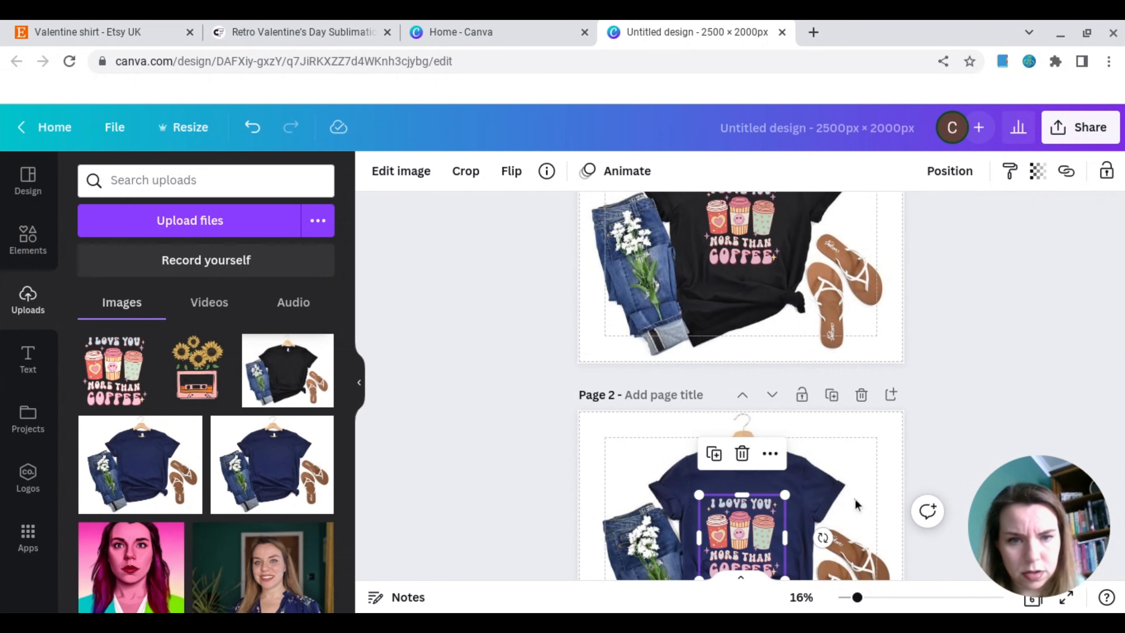
Move the coffee graphic slightly higher so it is centred on the chest of page 2's navy T-shirt.
{"action": "left_click", "coordinate": [855, 499]}
{"action": "scroll", "coordinate": [856, 499], "scroll_direction": "down", "scroll_amount": 3}
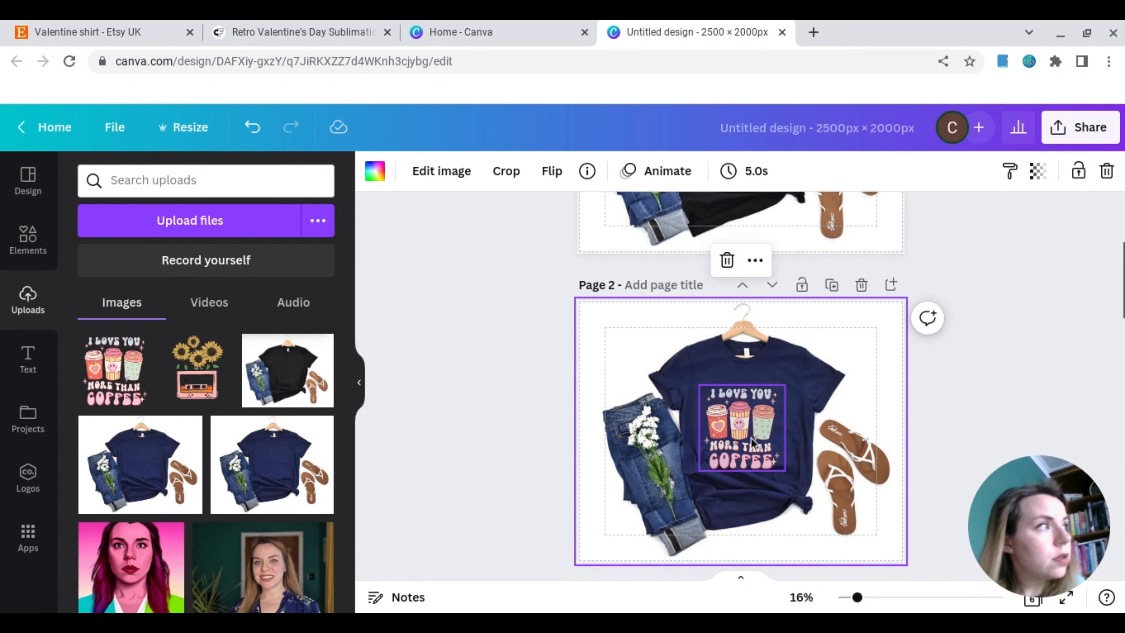
{"action": "left_click", "coordinate": [751, 438]}
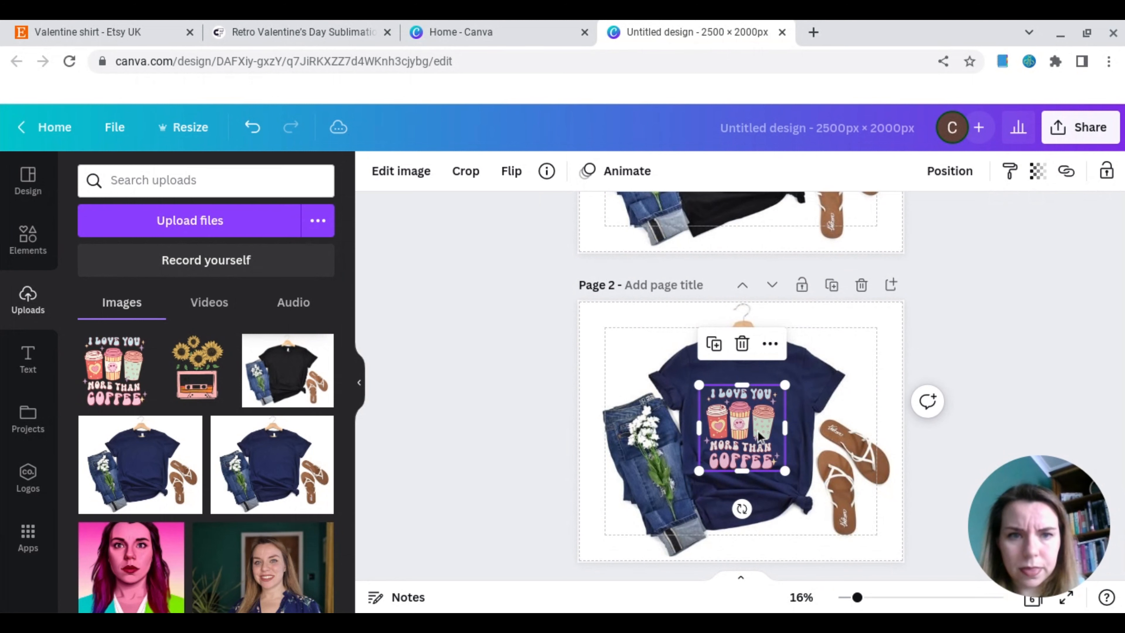
{"action": "left_click_drag", "start_coordinate": [751, 437], "coordinate": [754, 428]}
{"action": "left_click", "coordinate": [844, 427]}
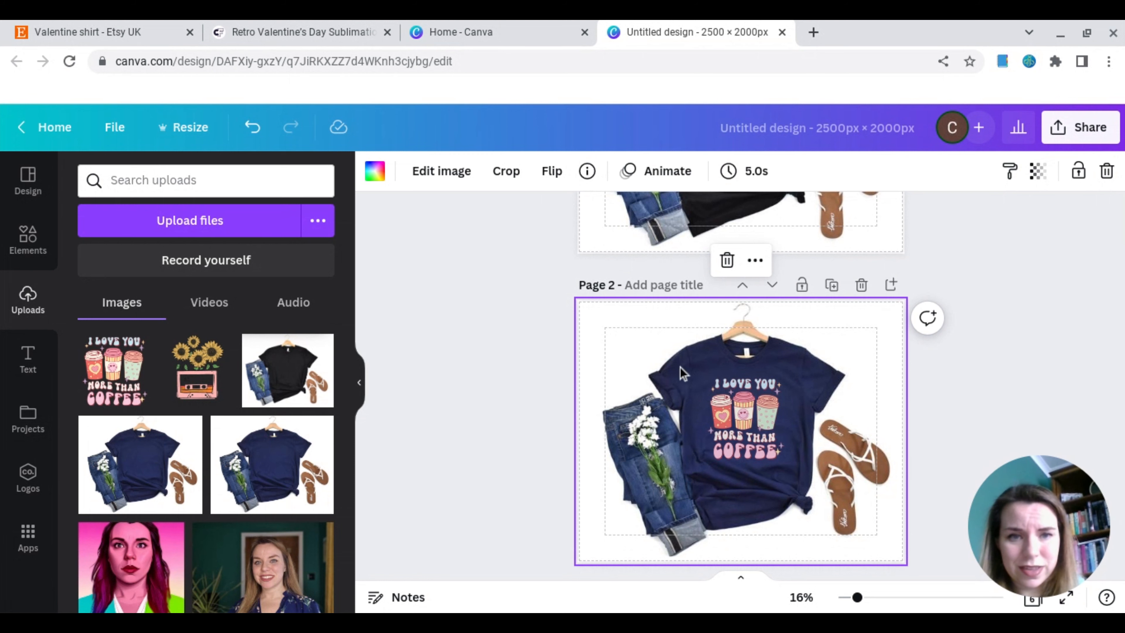
Copy the coffee graphic from page 2 onto the chest of page 3's white T-shirt beside the roses.
{"action": "left_click", "coordinate": [729, 392]}
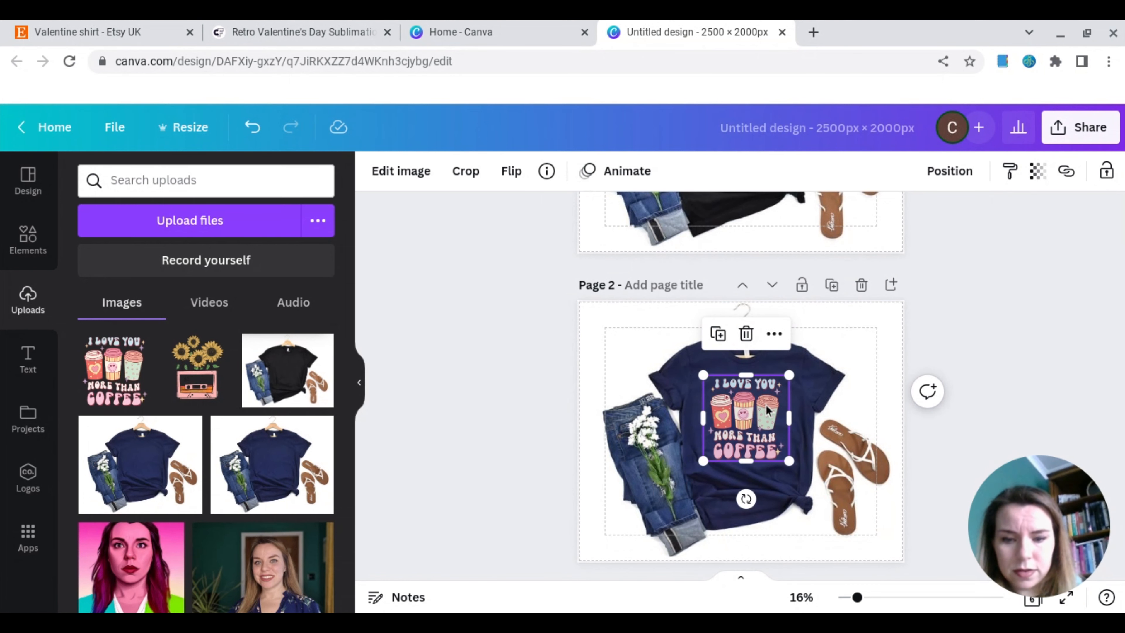
{"action": "scroll", "coordinate": [765, 404], "scroll_direction": "down", "scroll_amount": 8}
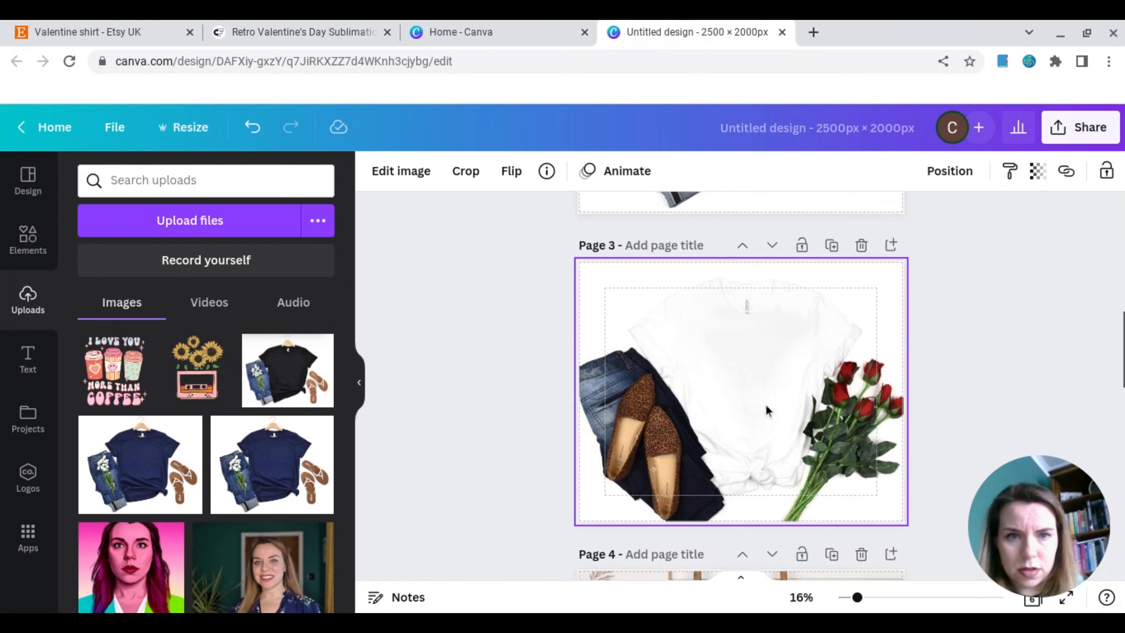
{"action": "left_click", "coordinate": [761, 383]}
{"action": "key", "text": "ctrl+v"}
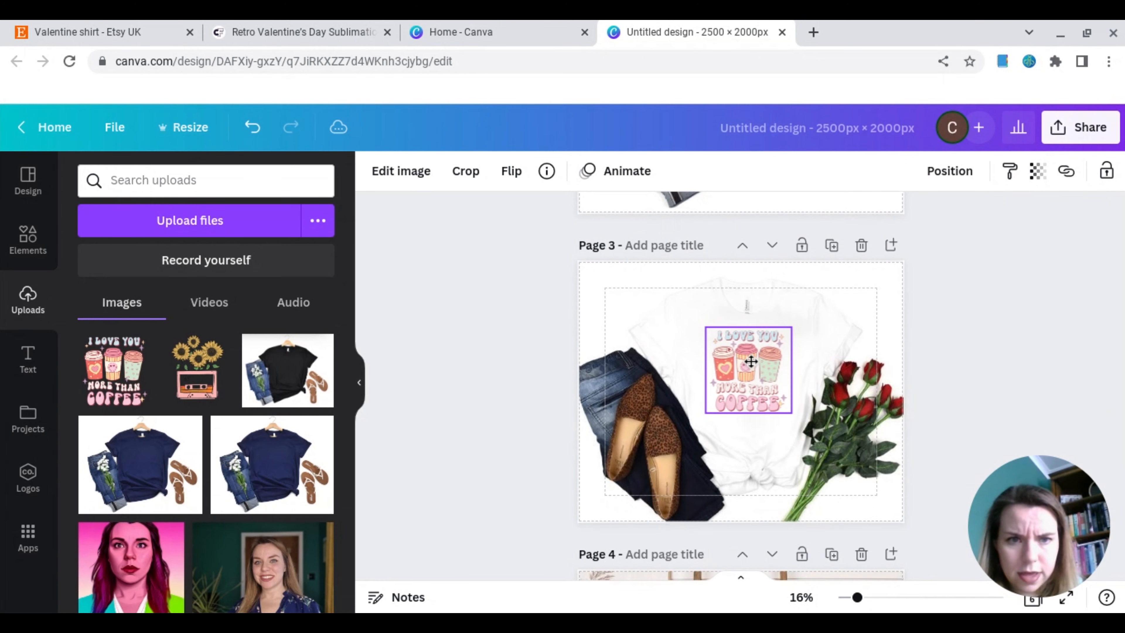
{"action": "left_click_drag", "start_coordinate": [749, 361], "coordinate": [752, 363]}
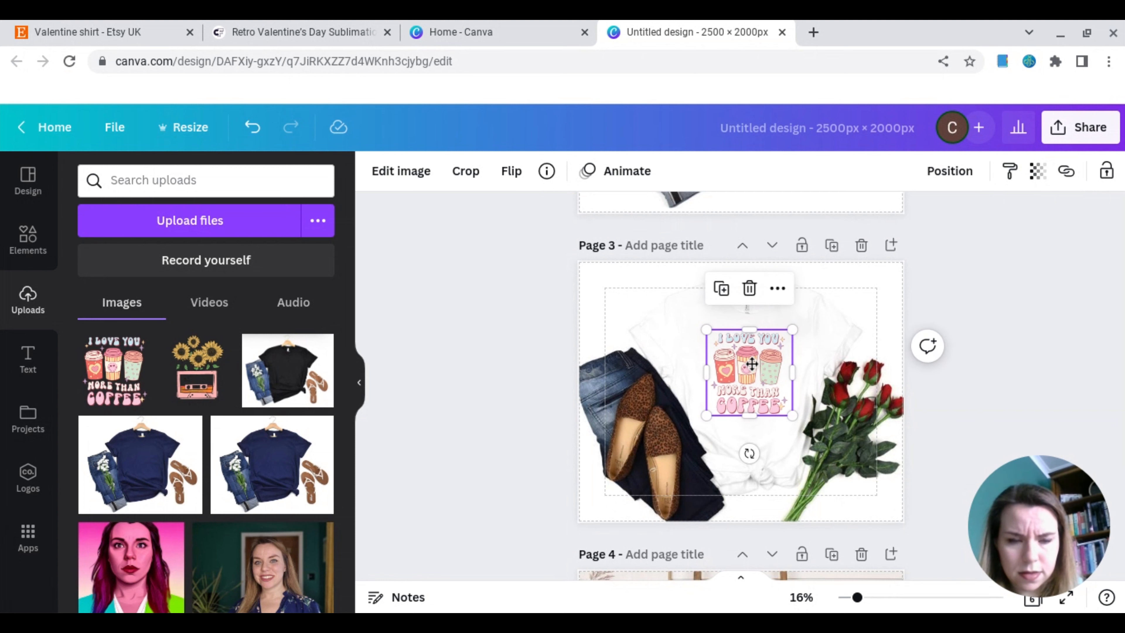
{"action": "left_click", "coordinate": [849, 376]}
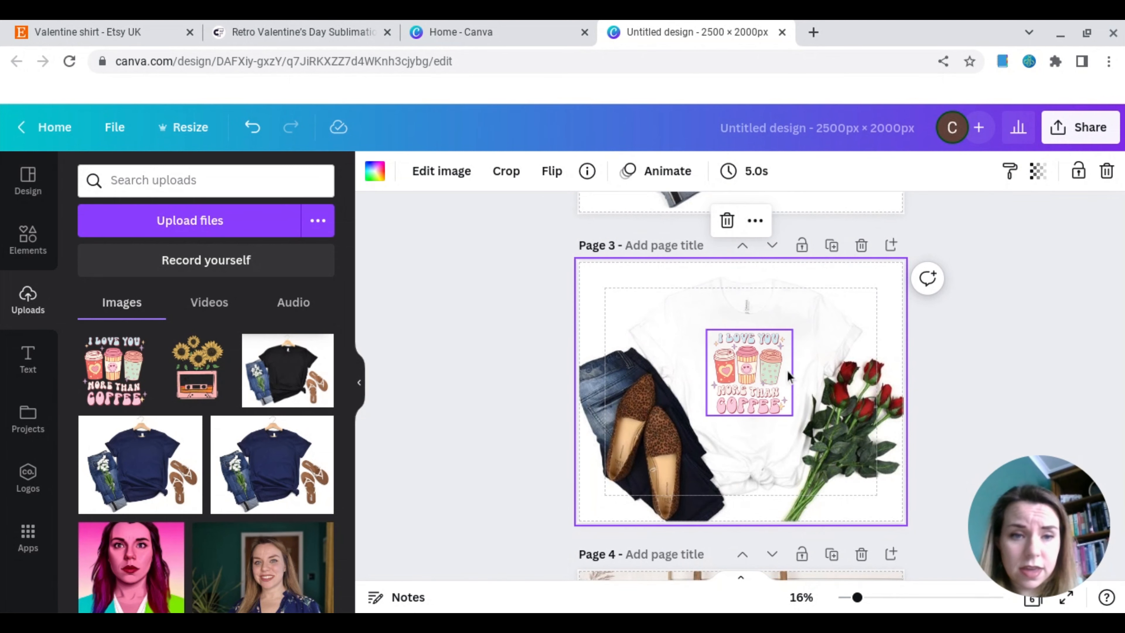
Paste the coffee graphic onto the chest of page 4's white T-shirt hanging on the ladder.
{"action": "scroll", "coordinate": [788, 370], "scroll_direction": "down", "scroll_amount": 7}
{"action": "left_click", "coordinate": [756, 362]}
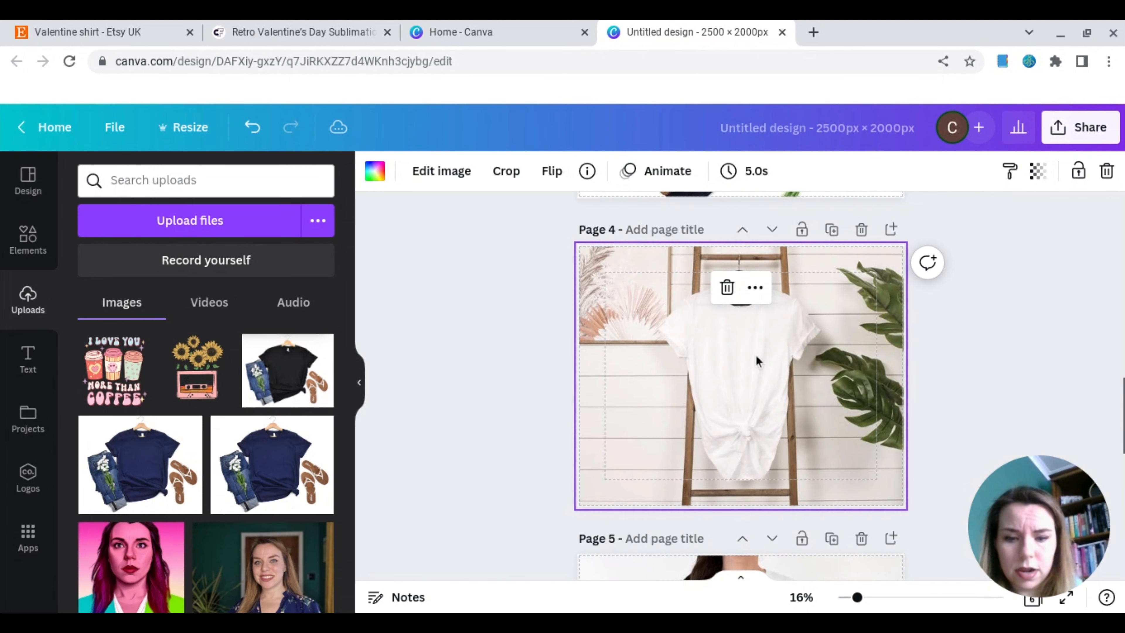
{"action": "key", "text": "ctrl+v"}
{"action": "left_click_drag", "start_coordinate": [755, 367], "coordinate": [750, 350]}
Paste the coffee graphic onto the chest of the white T-shirt worn by the model on page 5.
{"action": "scroll", "coordinate": [749, 363], "scroll_direction": "down", "scroll_amount": 7}
{"action": "left_click", "coordinate": [749, 364]}
{"action": "key", "text": "ctrl+v"}
{"action": "left_click", "coordinate": [843, 387]}
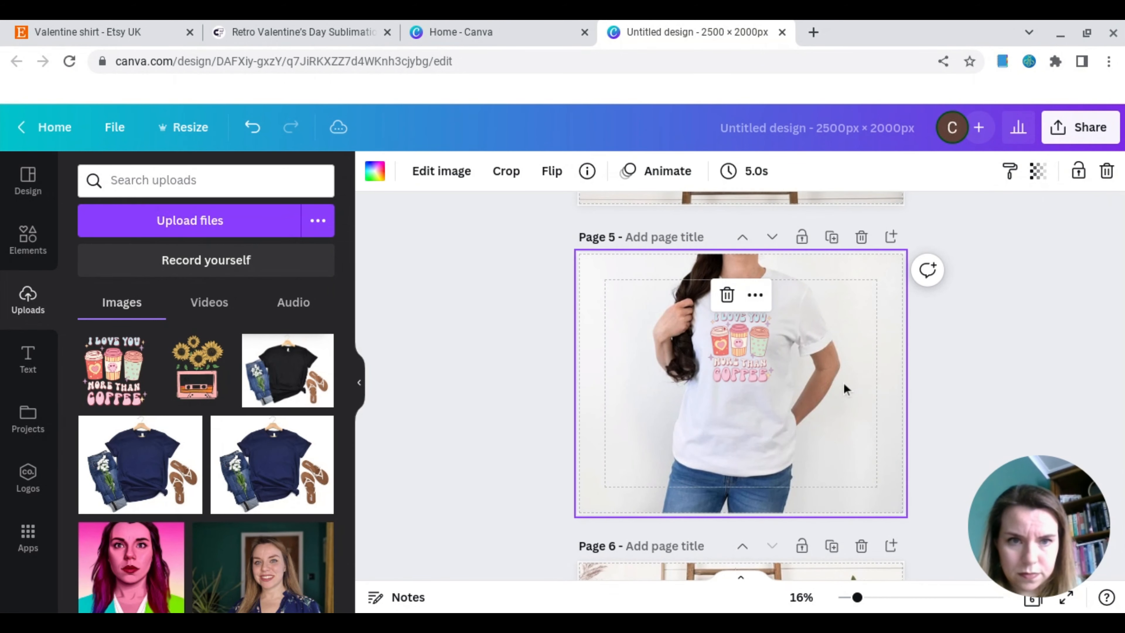
Paste the coffee graphic onto page 6's black T-shirt and align it on the chest.
{"action": "scroll", "coordinate": [844, 387], "scroll_direction": "down", "scroll_amount": 7}
{"action": "left_click", "coordinate": [716, 395]}
{"action": "key", "text": "ctrl+v"}
{"action": "left_click_drag", "start_coordinate": [717, 399], "coordinate": [709, 395]}
{"action": "left_click", "coordinate": [1019, 364]}
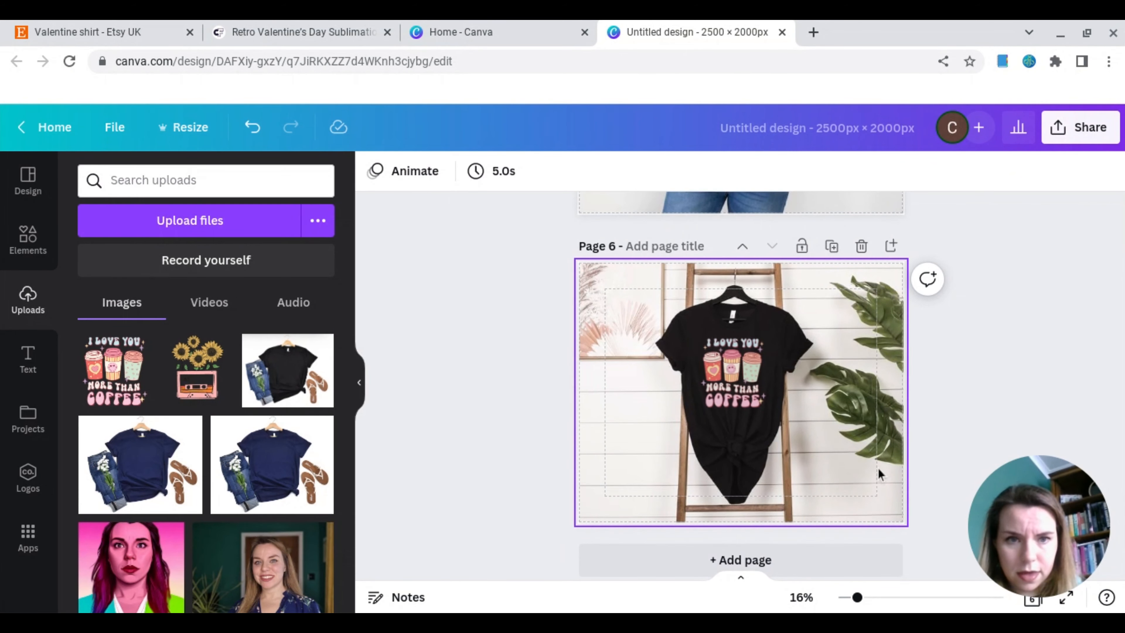
Add page 7, try the uploaded navy T-shirt mockup on it and delete that image again.
{"action": "left_click", "coordinate": [771, 561]}
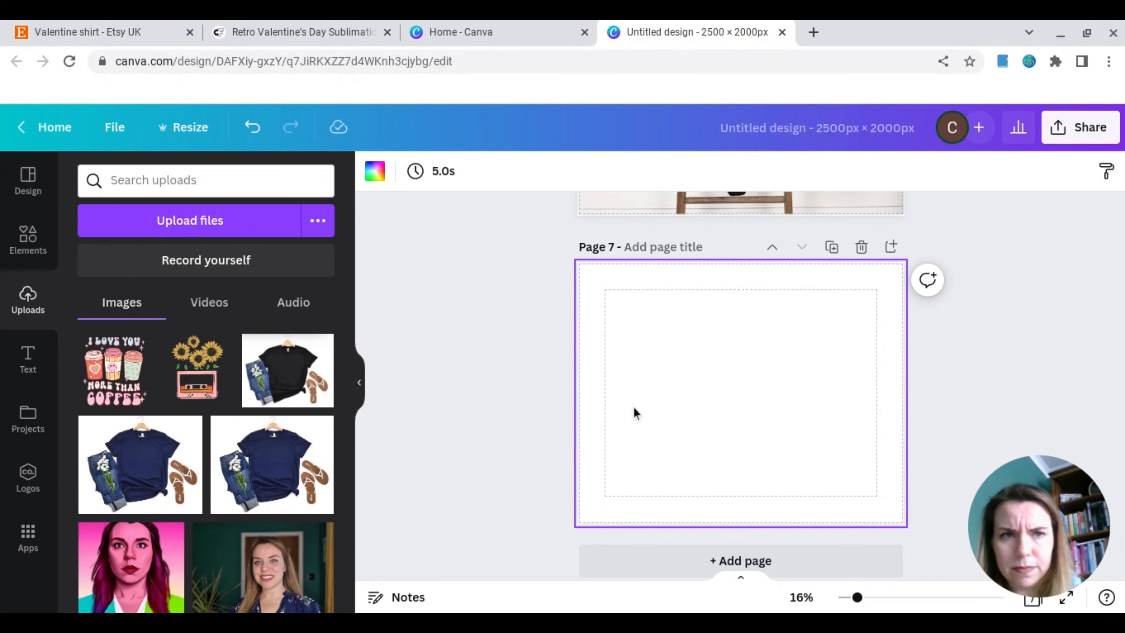
{"action": "left_click", "coordinate": [312, 463]}
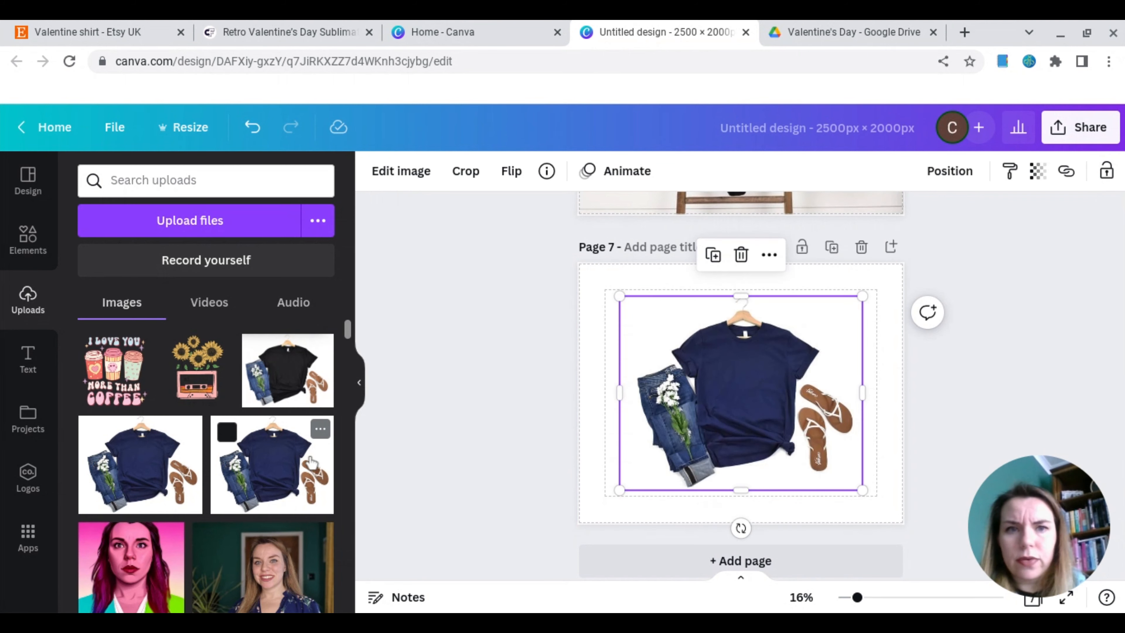
{"action": "left_click", "coordinate": [741, 254]}
Fill page 7 with the uploaded Bella Canvas 3001 unisex fit size chart image.
{"action": "scroll", "coordinate": [750, 260], "scroll_direction": "up", "scroll_amount": 2}
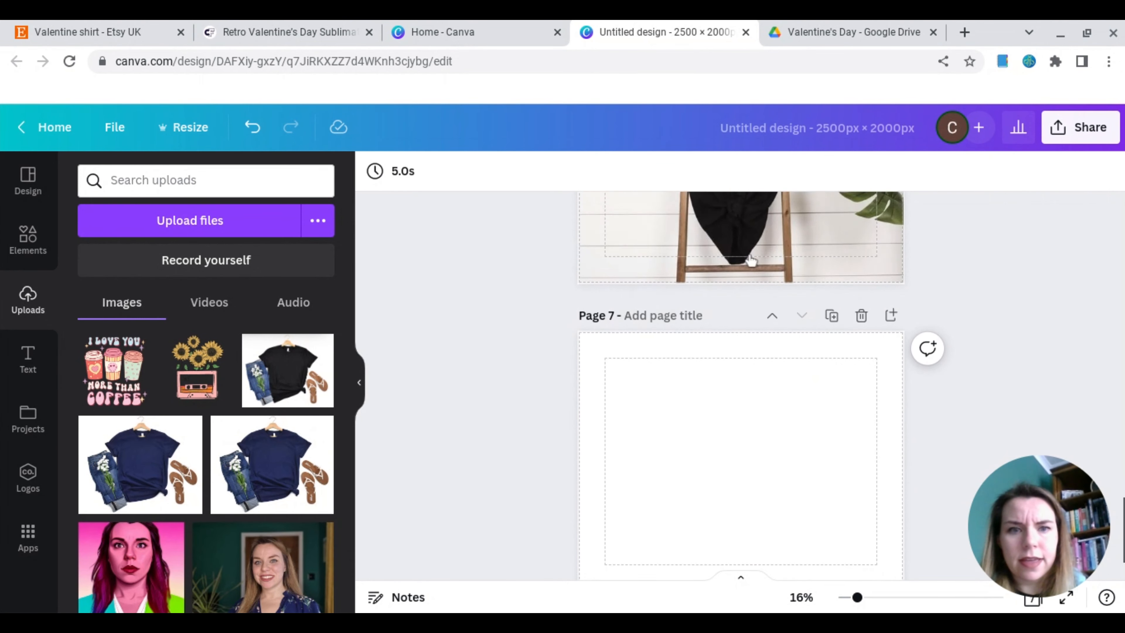
{"action": "scroll", "coordinate": [749, 259], "scroll_direction": "up", "scroll_amount": 10}
{"action": "scroll", "coordinate": [749, 260], "scroll_direction": "up", "scroll_amount": 10}
{"action": "scroll", "coordinate": [749, 260], "scroll_direction": "down", "scroll_amount": 5}
{"action": "scroll", "coordinate": [750, 259], "scroll_direction": "down", "scroll_amount": 15}
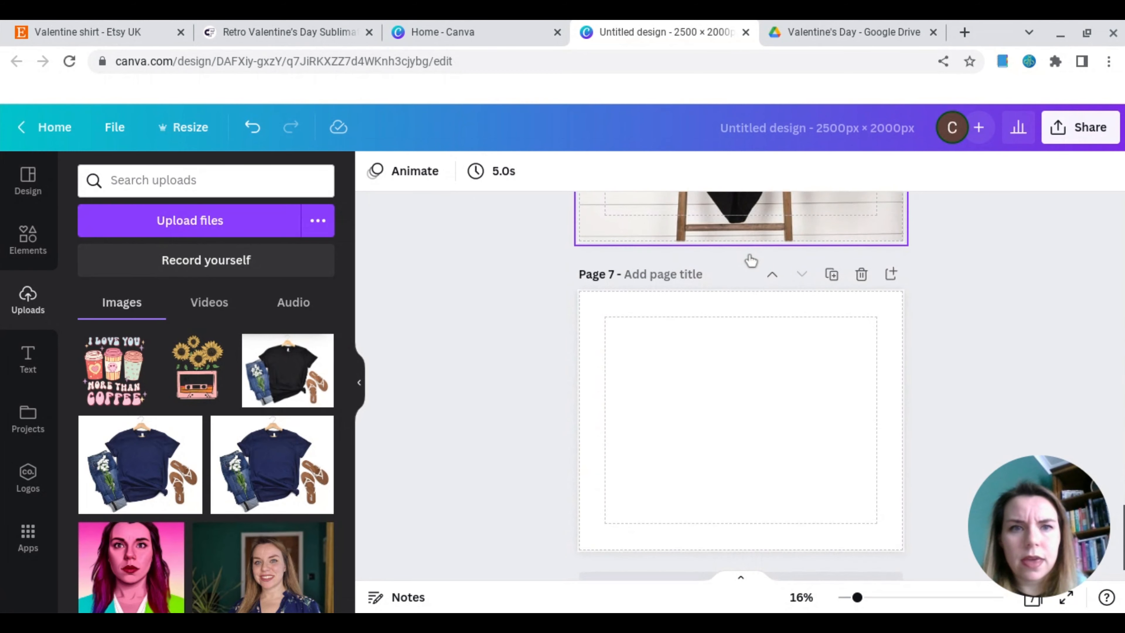
{"action": "scroll", "coordinate": [749, 259], "scroll_direction": "down", "scroll_amount": 2}
{"action": "scroll", "coordinate": [197, 540], "scroll_direction": "down", "scroll_amount": 10}
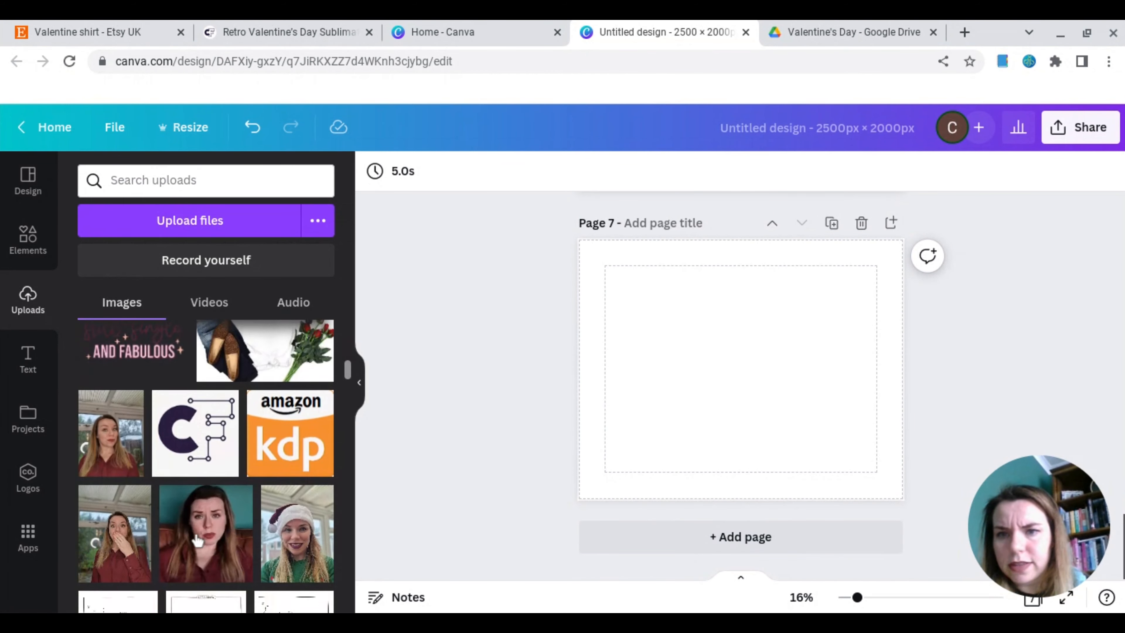
{"action": "scroll", "coordinate": [197, 539], "scroll_direction": "down", "scroll_amount": 10}
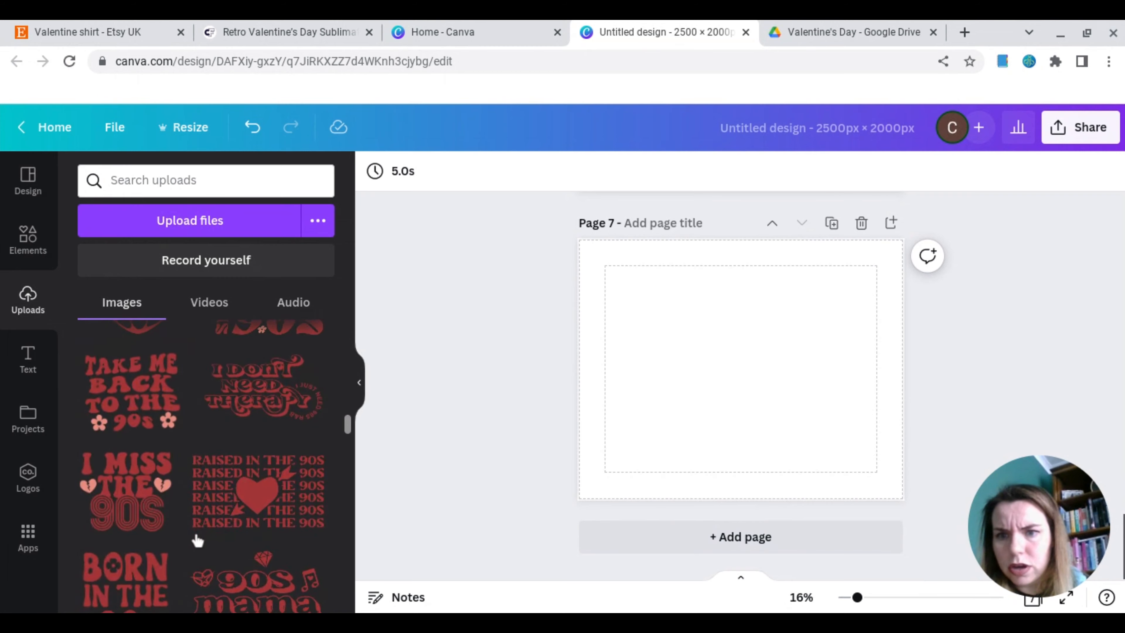
{"action": "scroll", "coordinate": [197, 540], "scroll_direction": "down", "scroll_amount": 8}
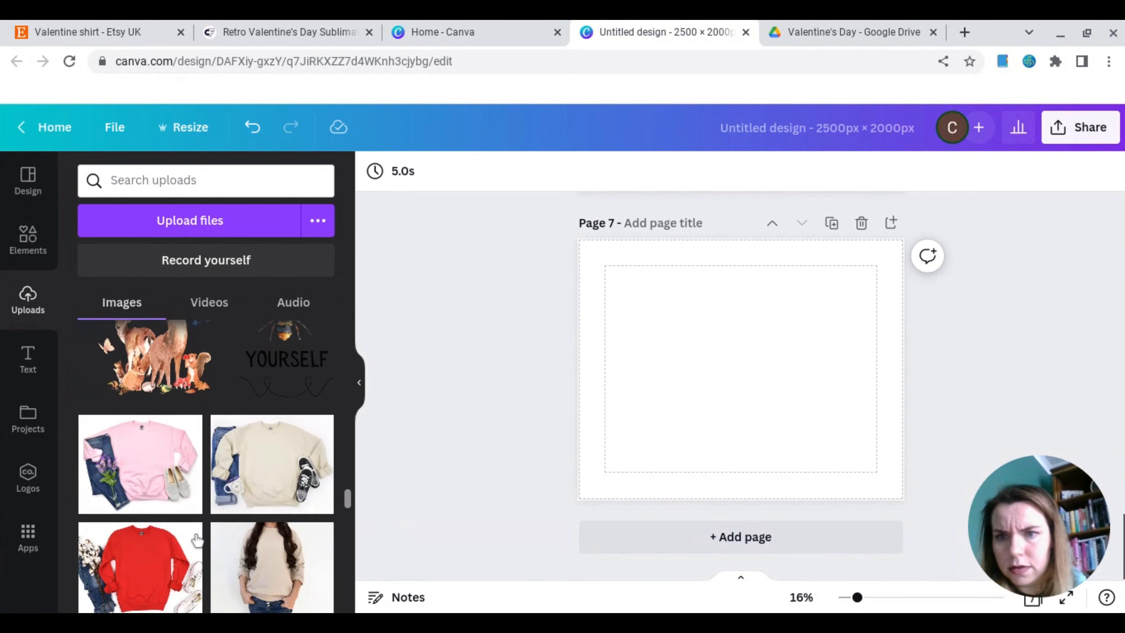
{"action": "scroll", "coordinate": [197, 539], "scroll_direction": "down", "scroll_amount": 10}
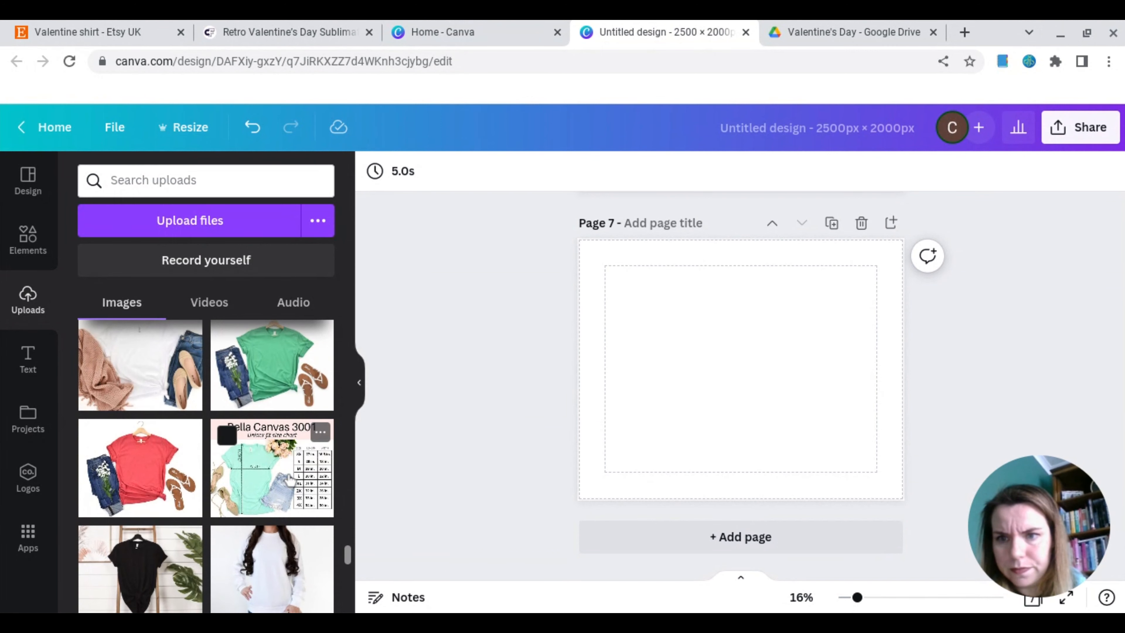
{"action": "left_click_drag", "start_coordinate": [289, 479], "coordinate": [591, 416]}
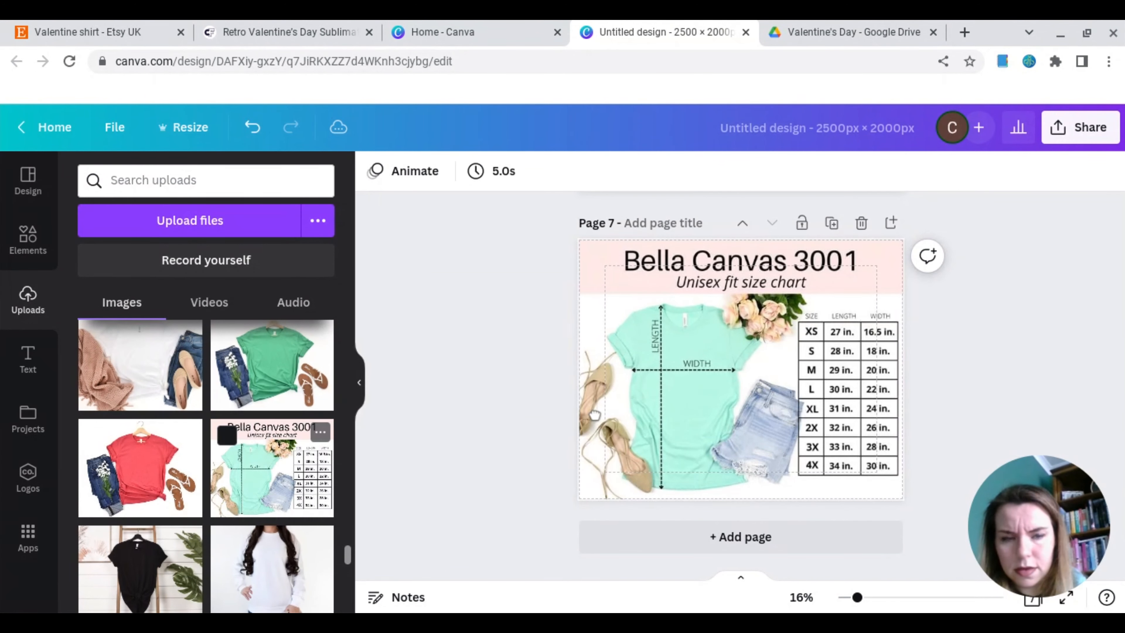
Download all 7 pages of the design as PNG files at size 1 (2,500 × 2,000 px).
{"action": "scroll", "coordinate": [584, 341], "scroll_direction": "up", "scroll_amount": 15}
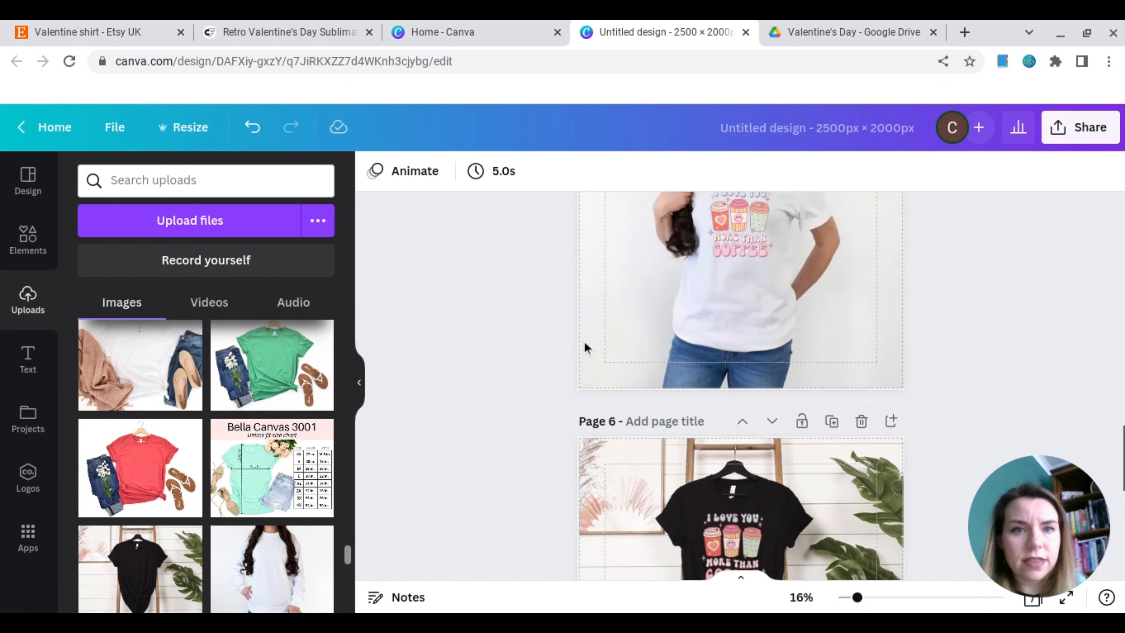
{"action": "scroll", "coordinate": [584, 340], "scroll_direction": "up", "scroll_amount": 10}
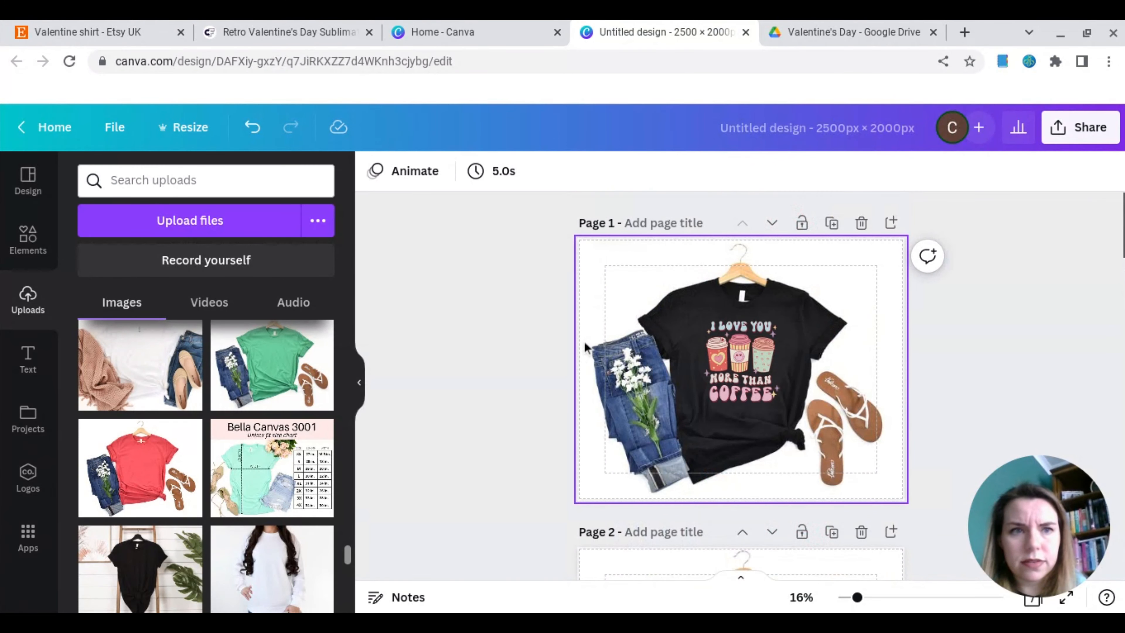
{"action": "left_click", "coordinate": [1088, 133]}
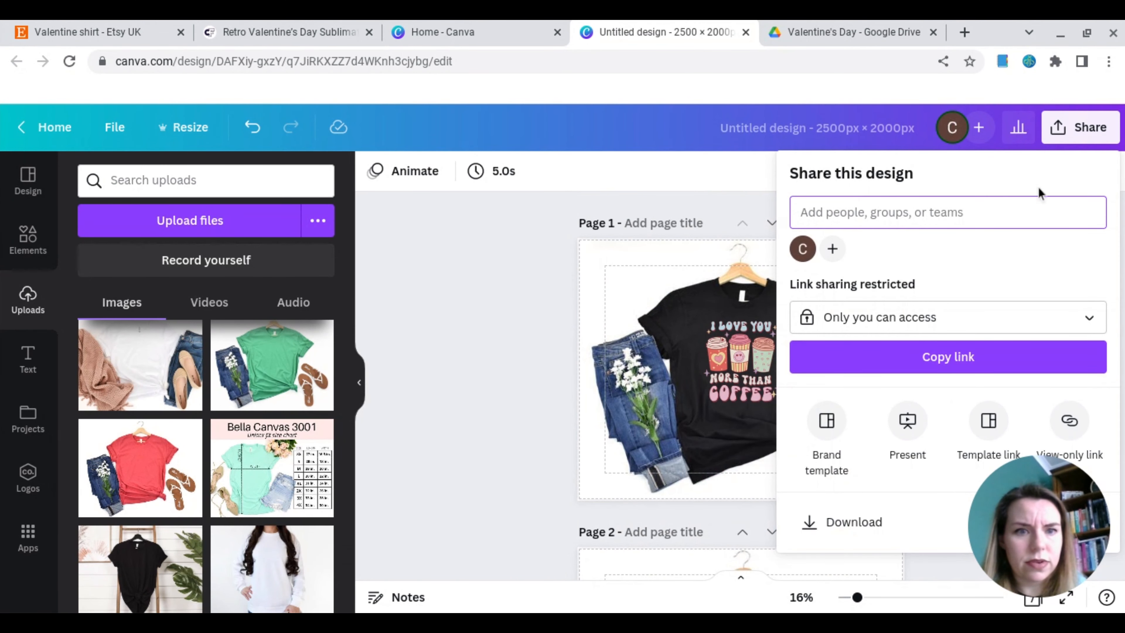
{"action": "left_click", "coordinate": [847, 522]}
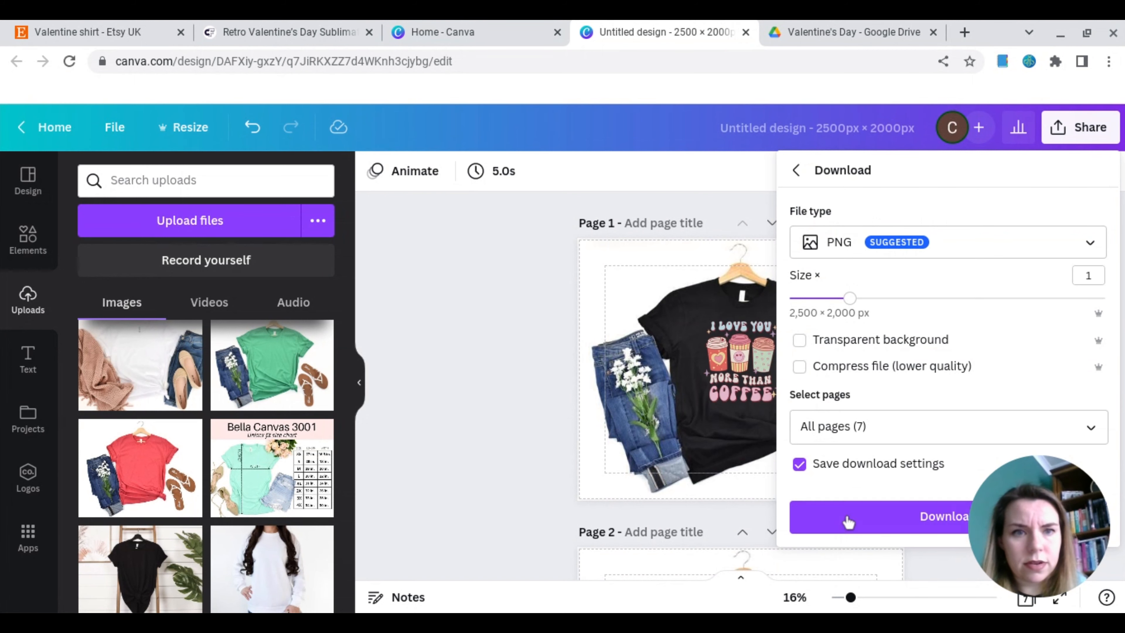
{"action": "left_click", "coordinate": [873, 514]}
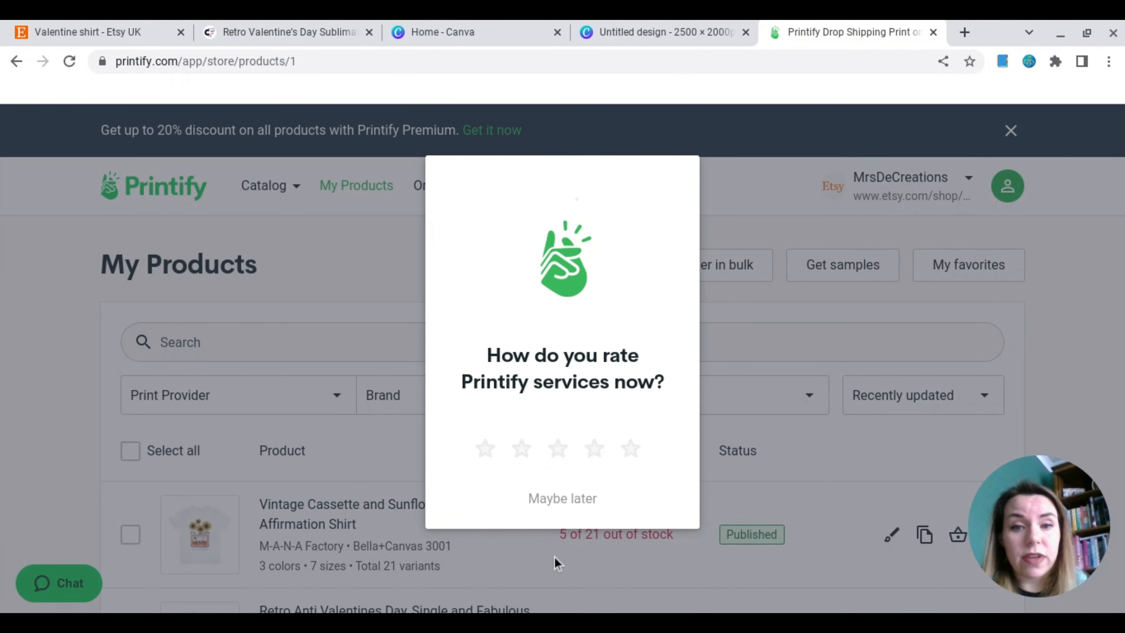
Dismiss Printify's rating request and open the Bella+Canvas 3001 Unisex Jersey Short Sleeve Tee from the women's T-shirts catalog.
{"action": "left_click", "coordinate": [567, 501]}
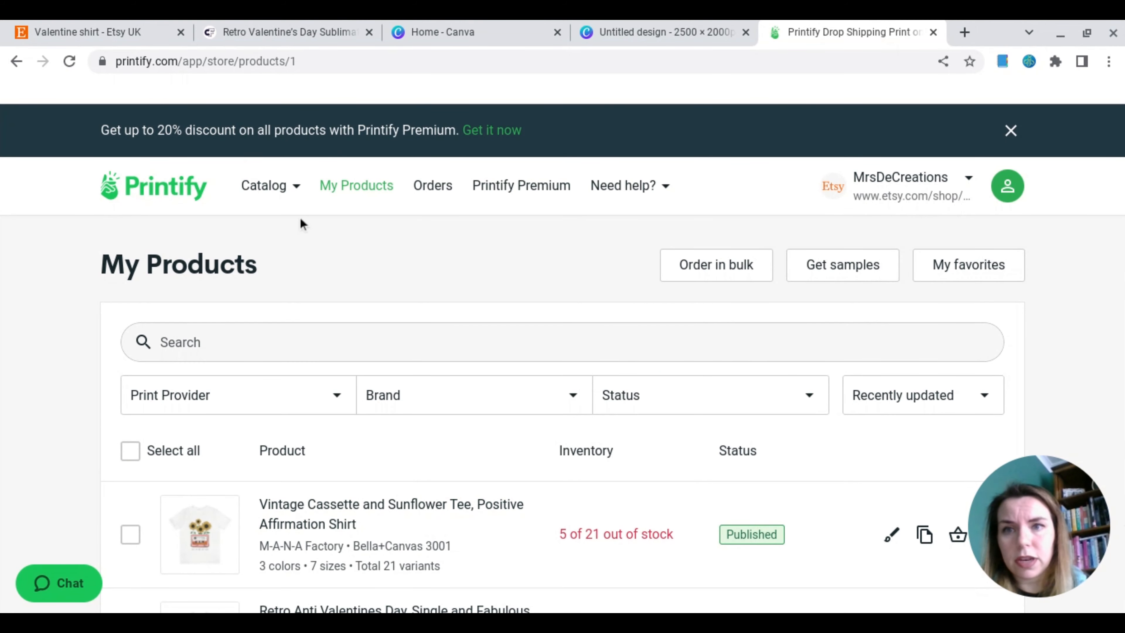
{"action": "left_click", "coordinate": [297, 191]}
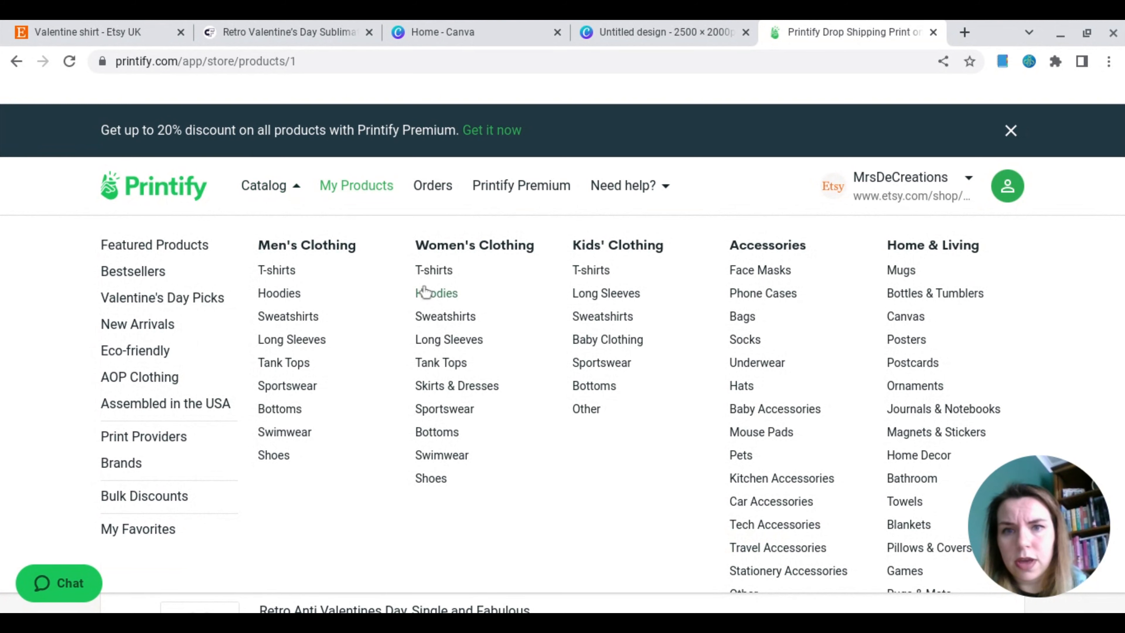
{"action": "left_click", "coordinate": [434, 271]}
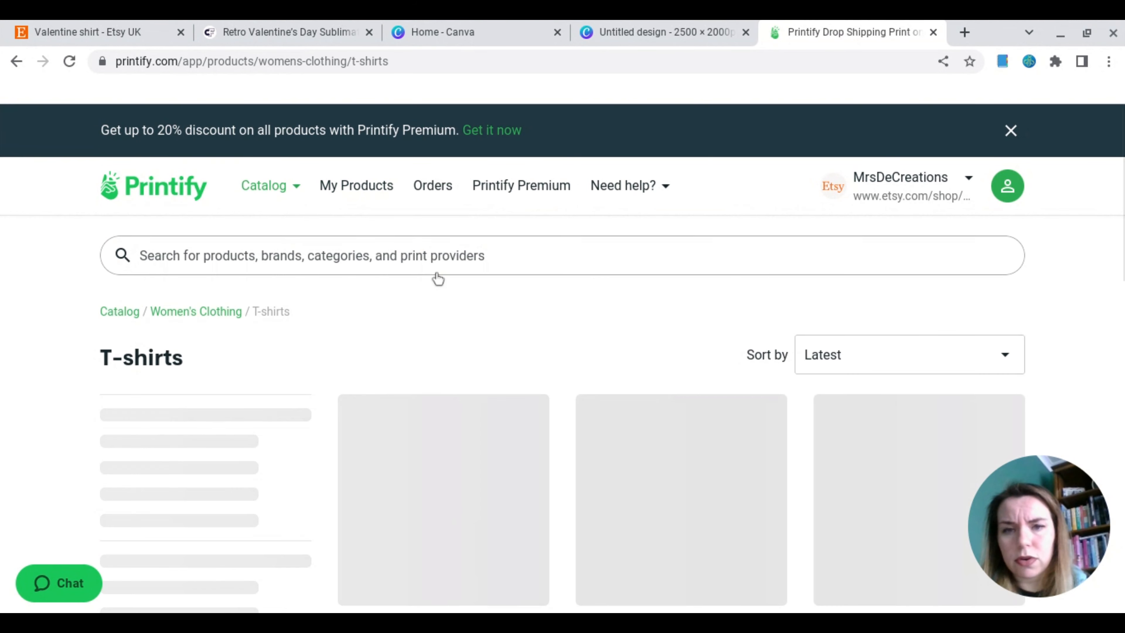
{"action": "scroll", "coordinate": [438, 278], "scroll_direction": "down", "scroll_amount": 3}
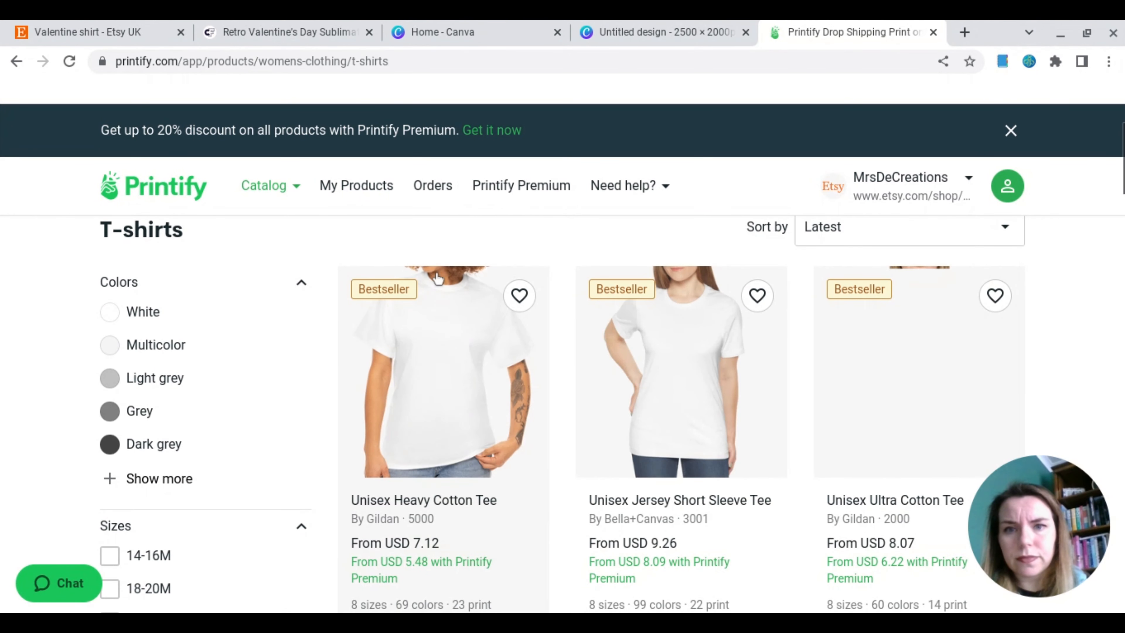
{"action": "scroll", "coordinate": [436, 277], "scroll_direction": "down", "scroll_amount": 1}
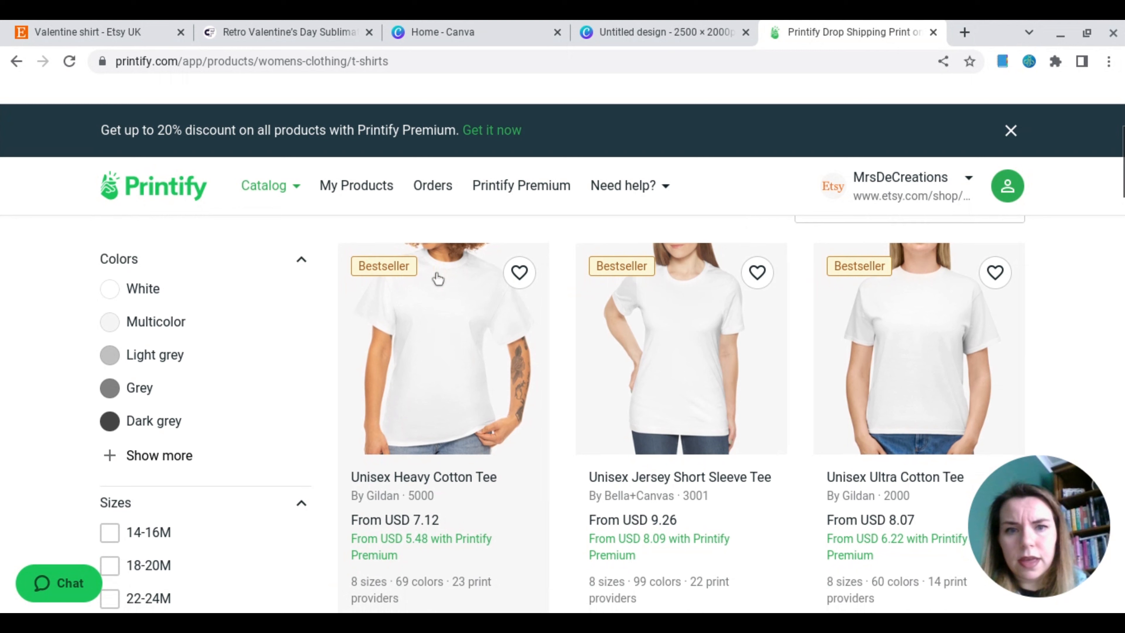
{"action": "left_click", "coordinate": [629, 387]}
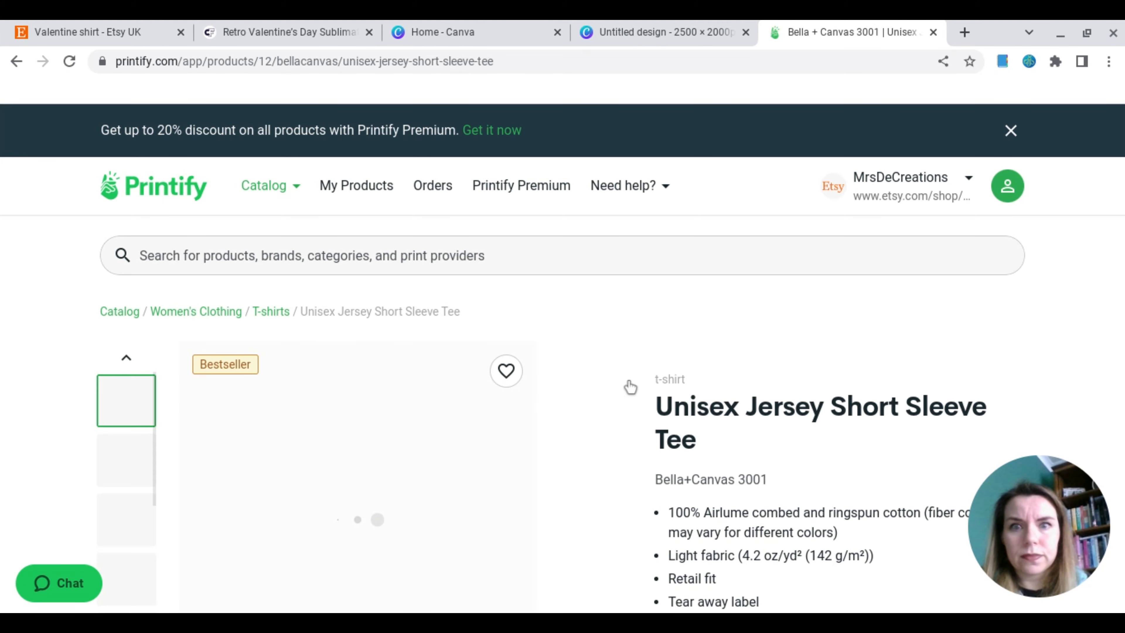
Compare the print providers for the Unisex Jersey Short Sleeve Tee and start designing with Monster Digital.
{"action": "scroll", "coordinate": [630, 387], "scroll_direction": "down", "scroll_amount": 5}
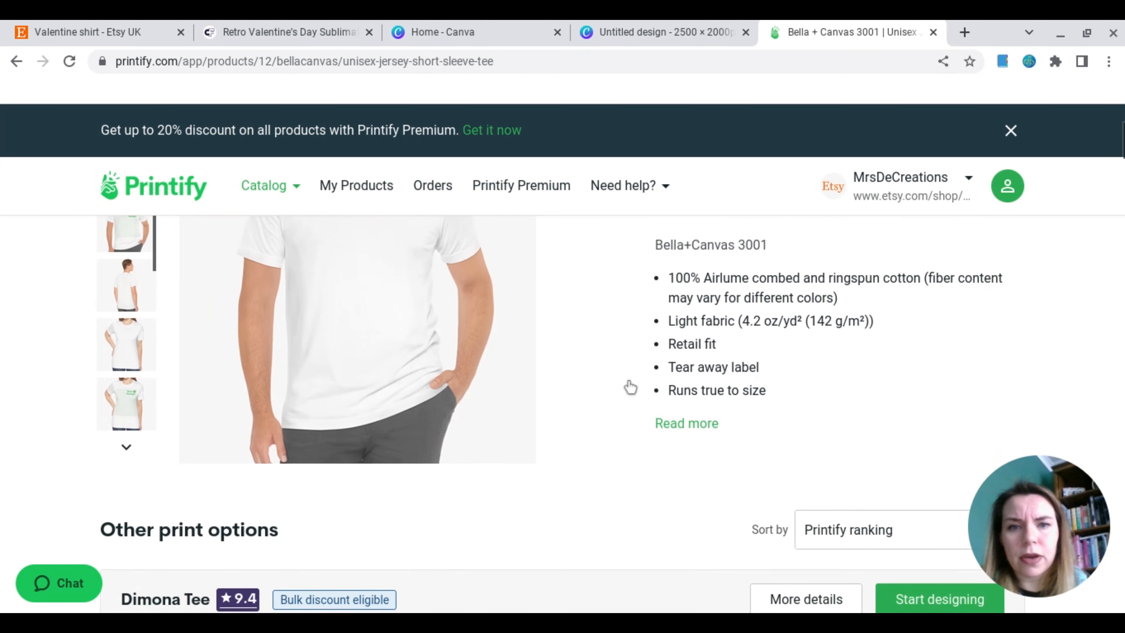
{"action": "scroll", "coordinate": [630, 387], "scroll_direction": "down", "scroll_amount": 2}
{"action": "scroll", "coordinate": [630, 387], "scroll_direction": "down", "scroll_amount": 4}
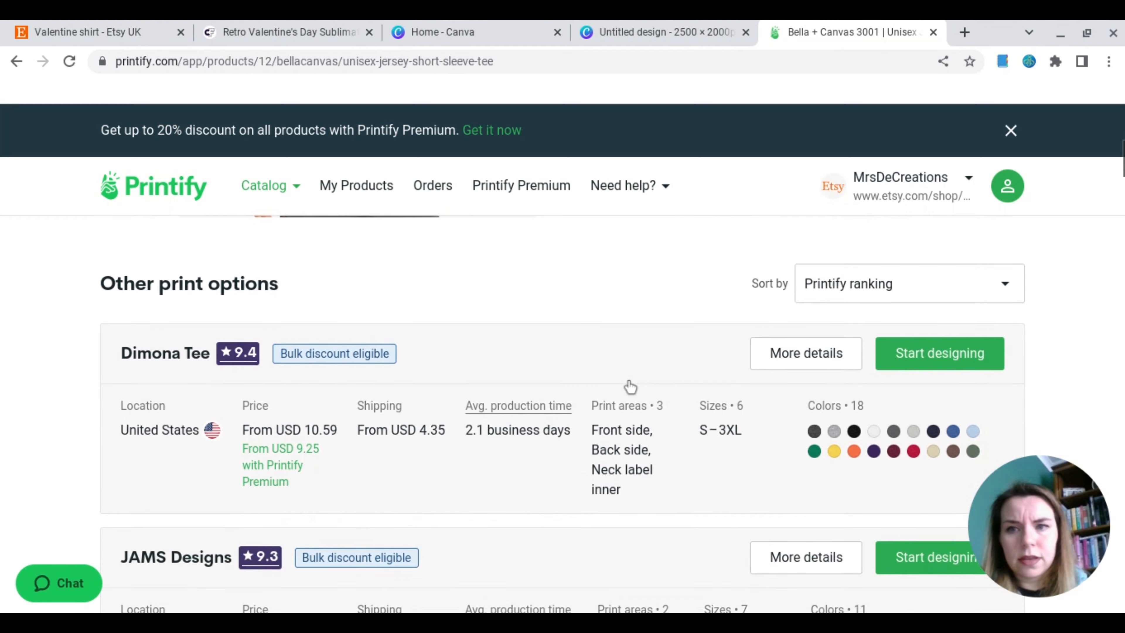
{"action": "scroll", "coordinate": [630, 387], "scroll_direction": "down", "scroll_amount": 3}
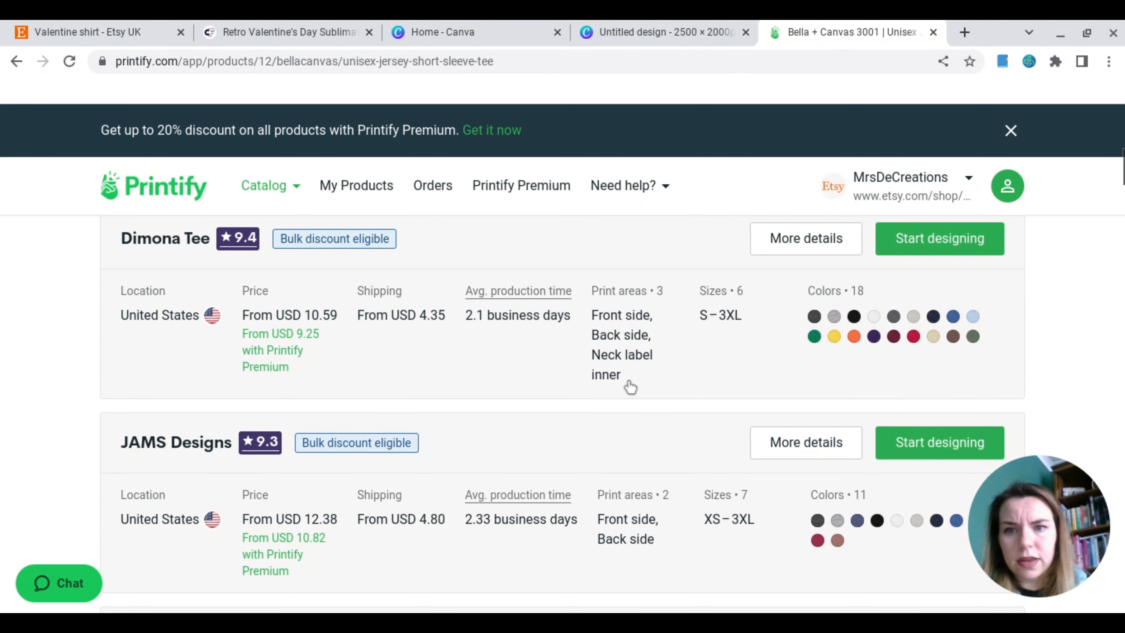
{"action": "scroll", "coordinate": [630, 387], "scroll_direction": "down", "scroll_amount": 12}
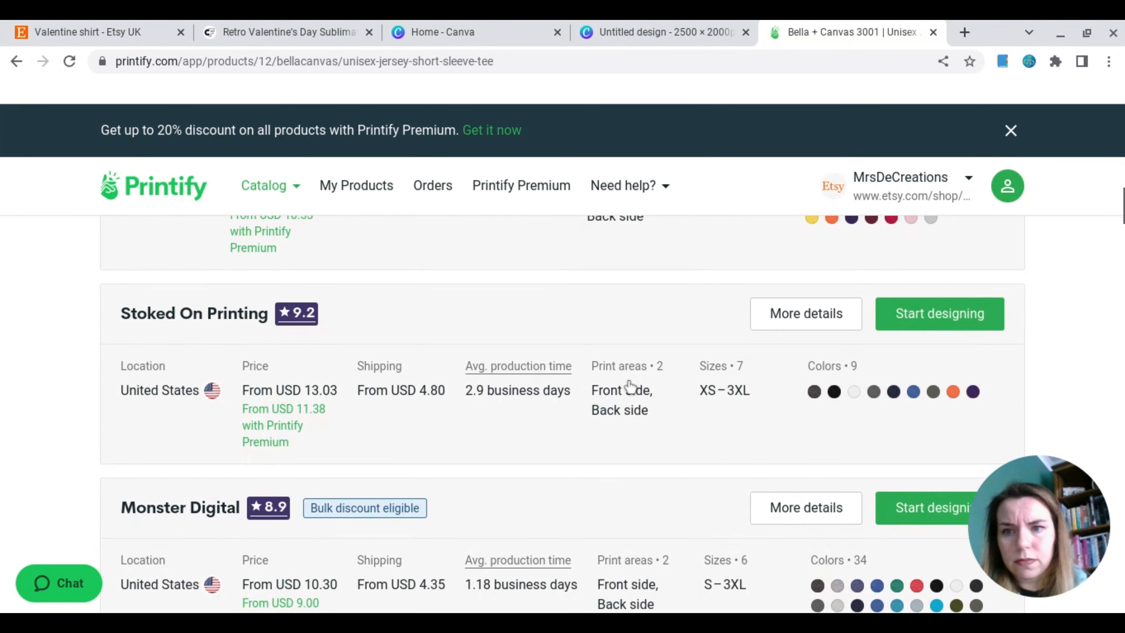
{"action": "scroll", "coordinate": [630, 387], "scroll_direction": "down", "scroll_amount": 4}
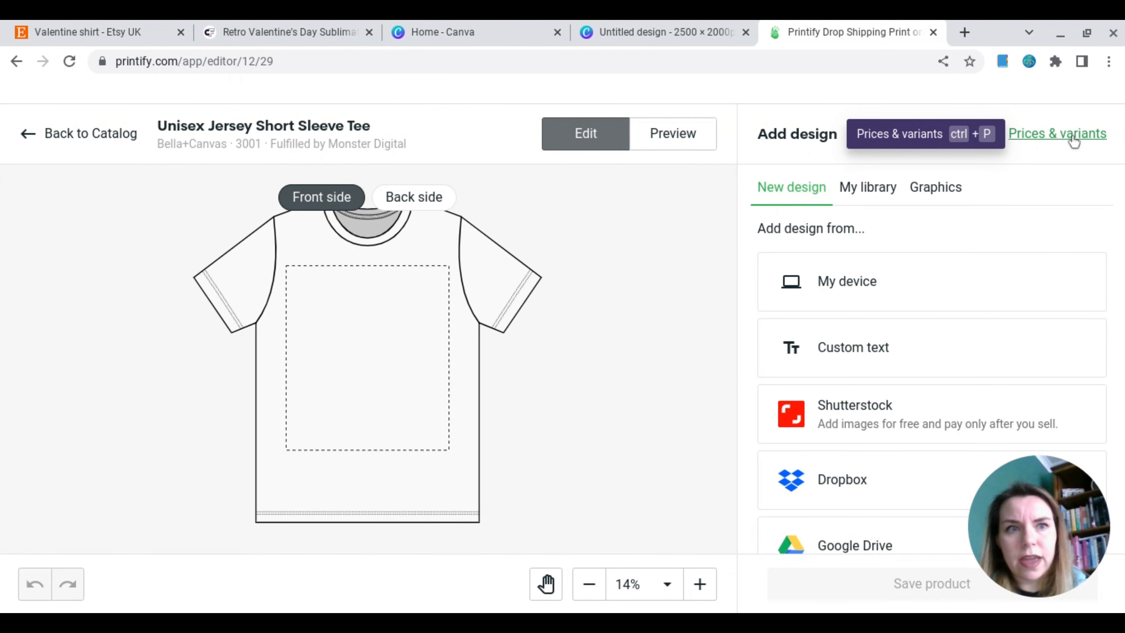
Add Black and Navy to the shirt's selected color variants and update the product.
{"action": "left_click", "coordinate": [1074, 141]}
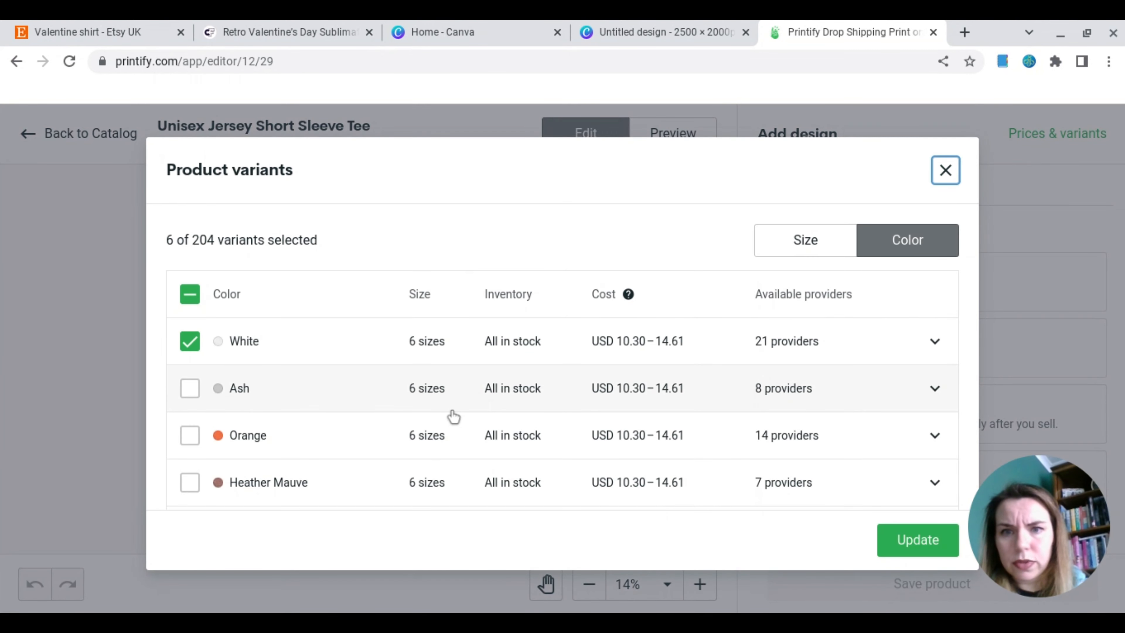
{"action": "scroll", "coordinate": [454, 416], "scroll_direction": "down", "scroll_amount": 4}
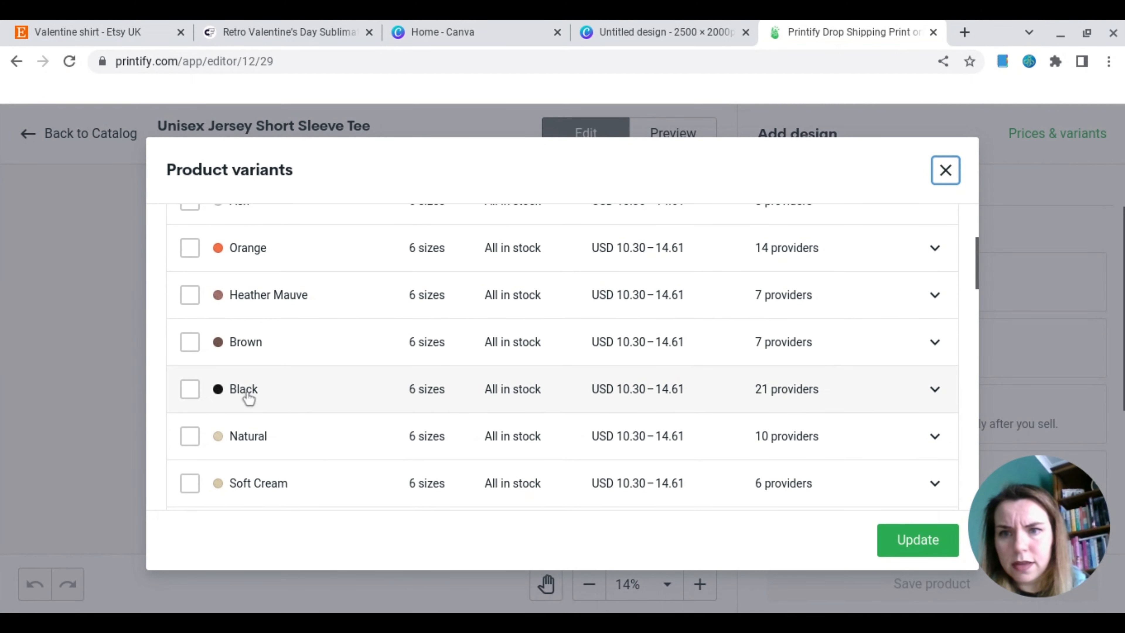
{"action": "left_click", "coordinate": [190, 389]}
{"action": "scroll", "coordinate": [197, 392], "scroll_direction": "down", "scroll_amount": 7}
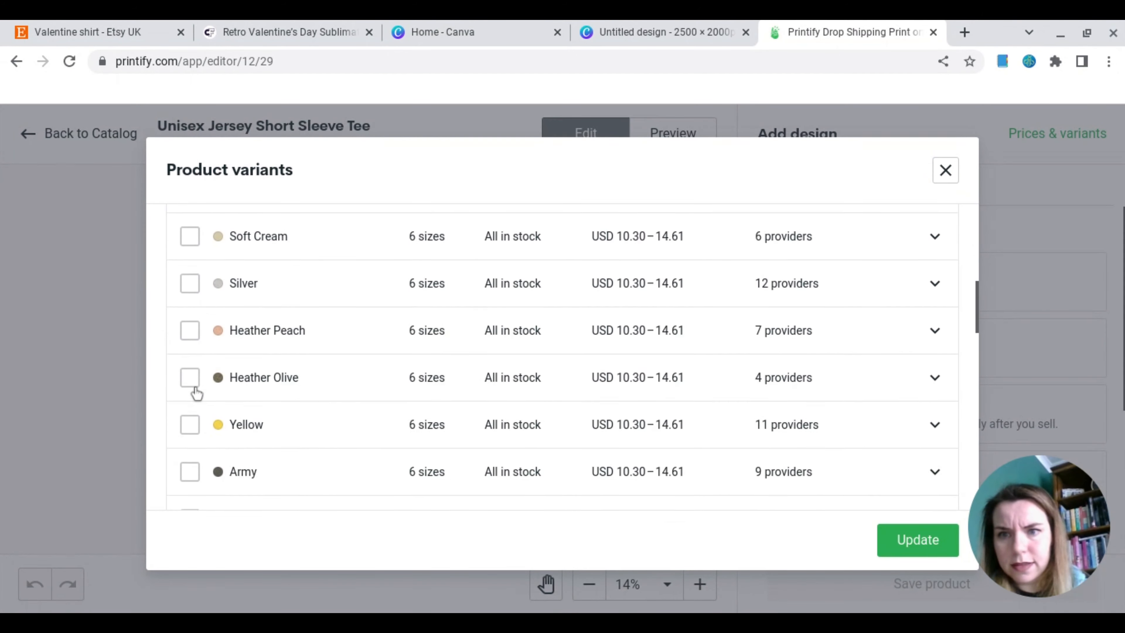
{"action": "scroll", "coordinate": [197, 393], "scroll_direction": "down", "scroll_amount": 5}
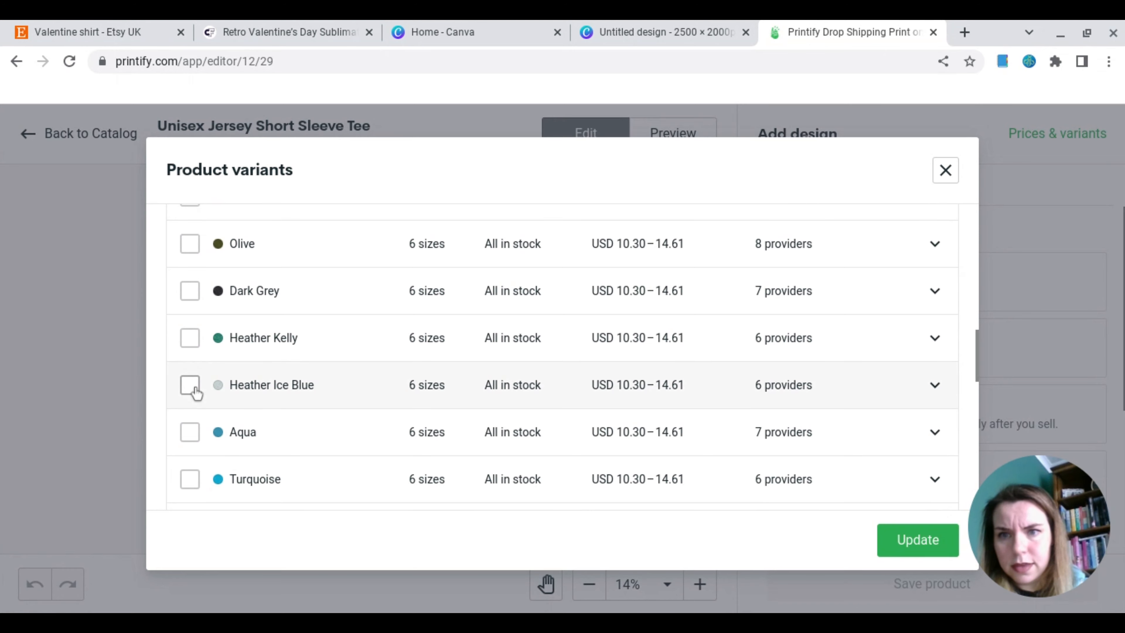
{"action": "scroll", "coordinate": [197, 393], "scroll_direction": "down", "scroll_amount": 2}
{"action": "scroll", "coordinate": [197, 393], "scroll_direction": "down", "scroll_amount": 6}
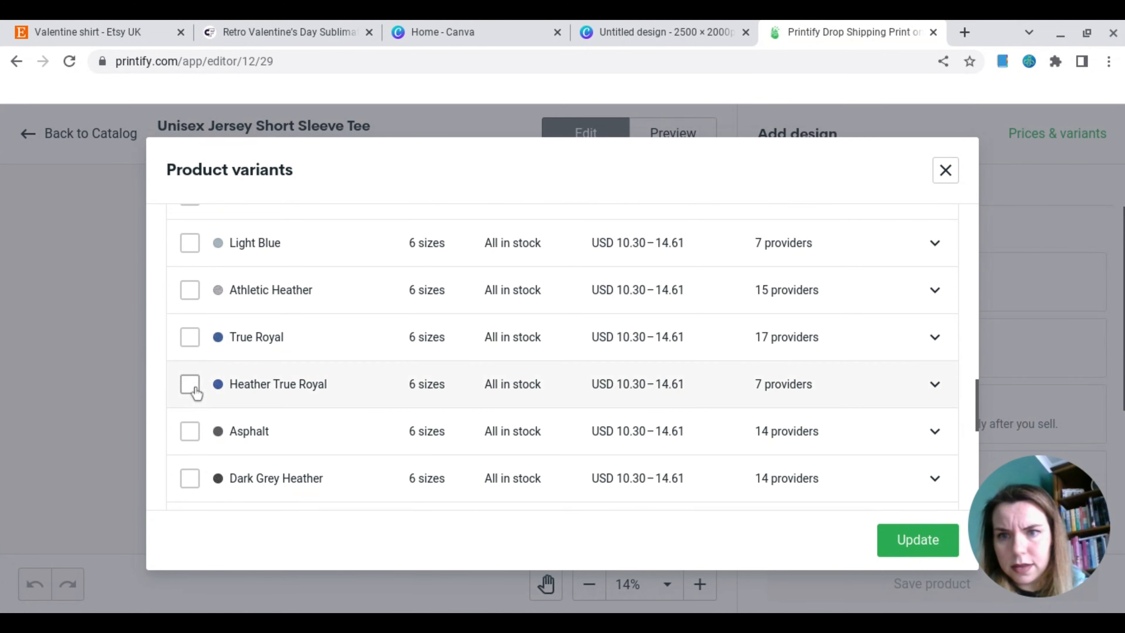
{"action": "scroll", "coordinate": [197, 394], "scroll_direction": "down", "scroll_amount": 1}
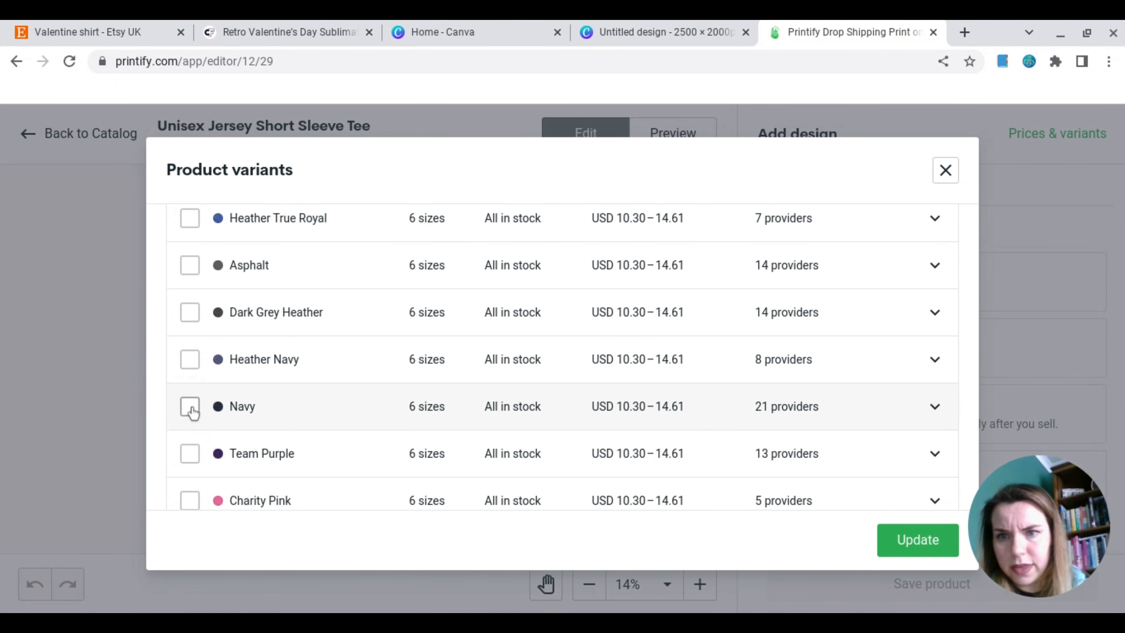
{"action": "left_click", "coordinate": [191, 413]}
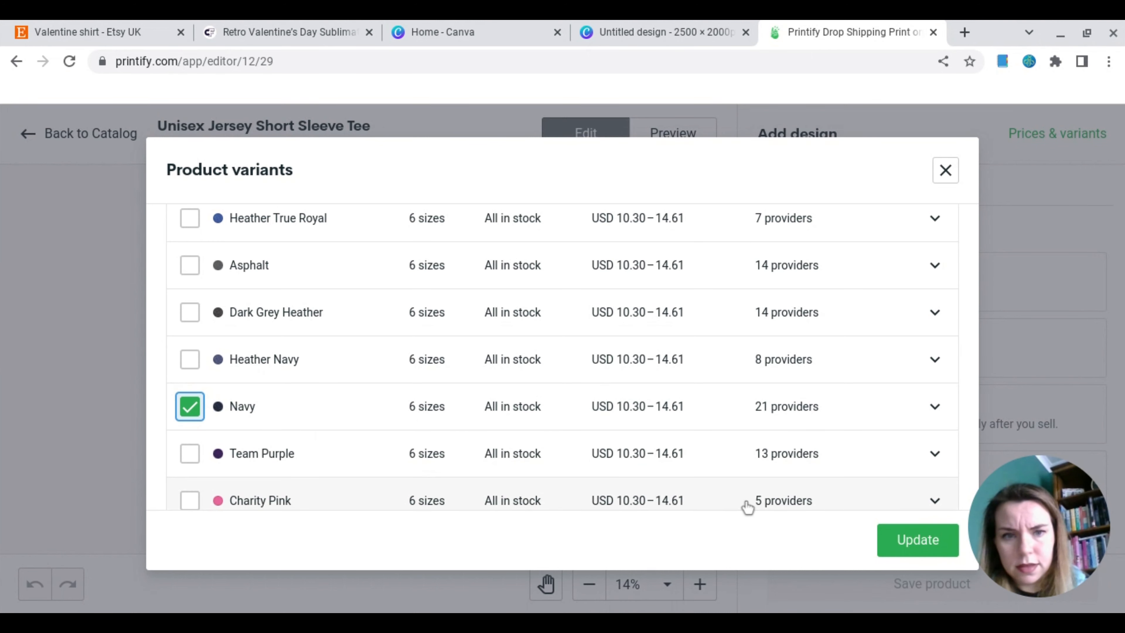
{"action": "left_click", "coordinate": [924, 549]}
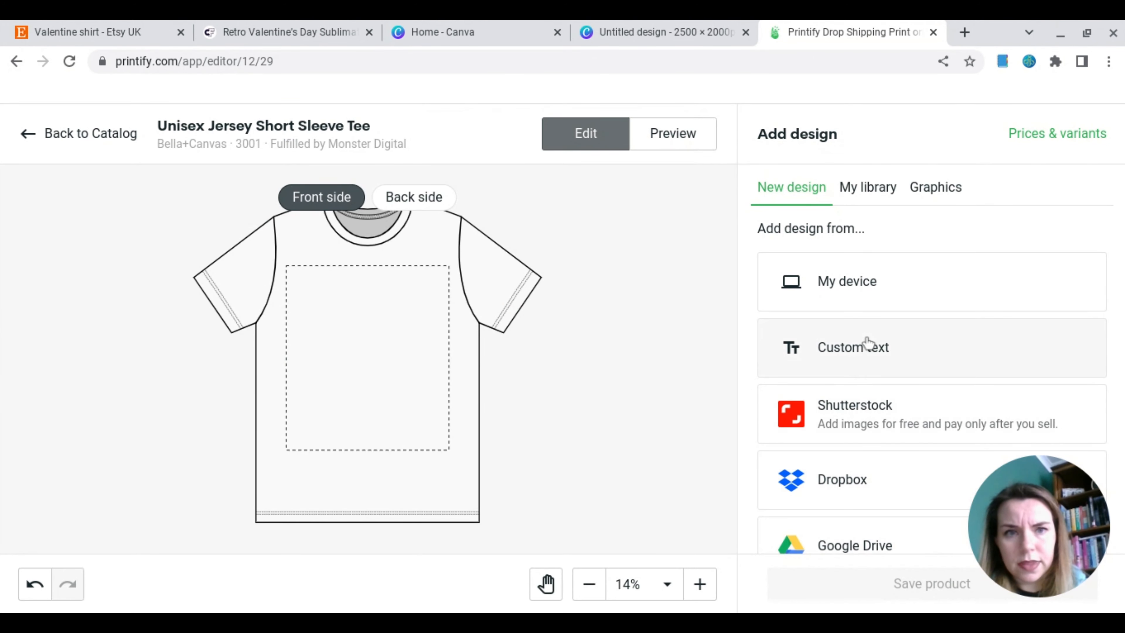
Add 08-LzCat-Valentines-1.png from the device at the upper edge of the front print area and enlarge it to about 41.33 cm wide.
{"action": "left_click", "coordinate": [862, 293]}
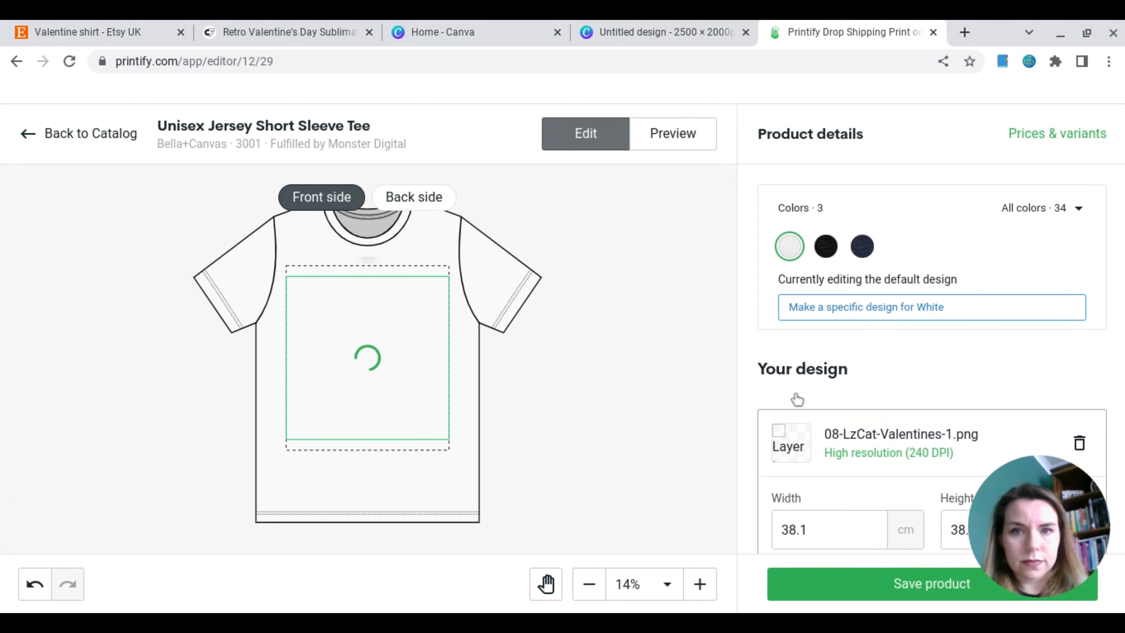
{"action": "left_click_drag", "start_coordinate": [390, 363], "coordinate": [390, 363]}
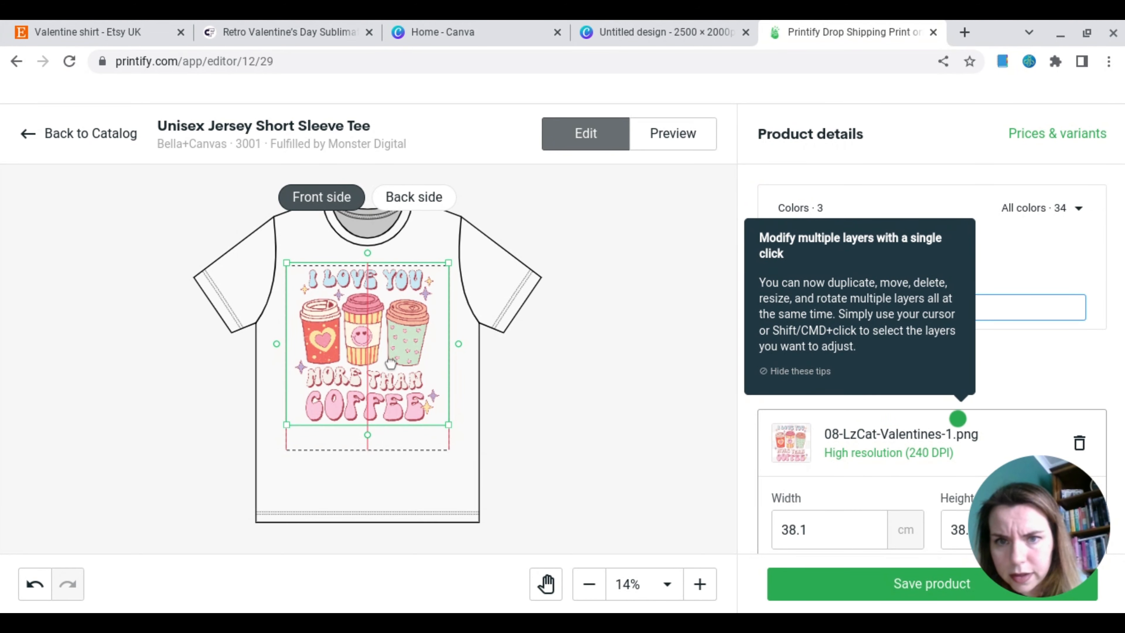
{"action": "left_click_drag", "start_coordinate": [447, 423], "coordinate": [458, 428]}
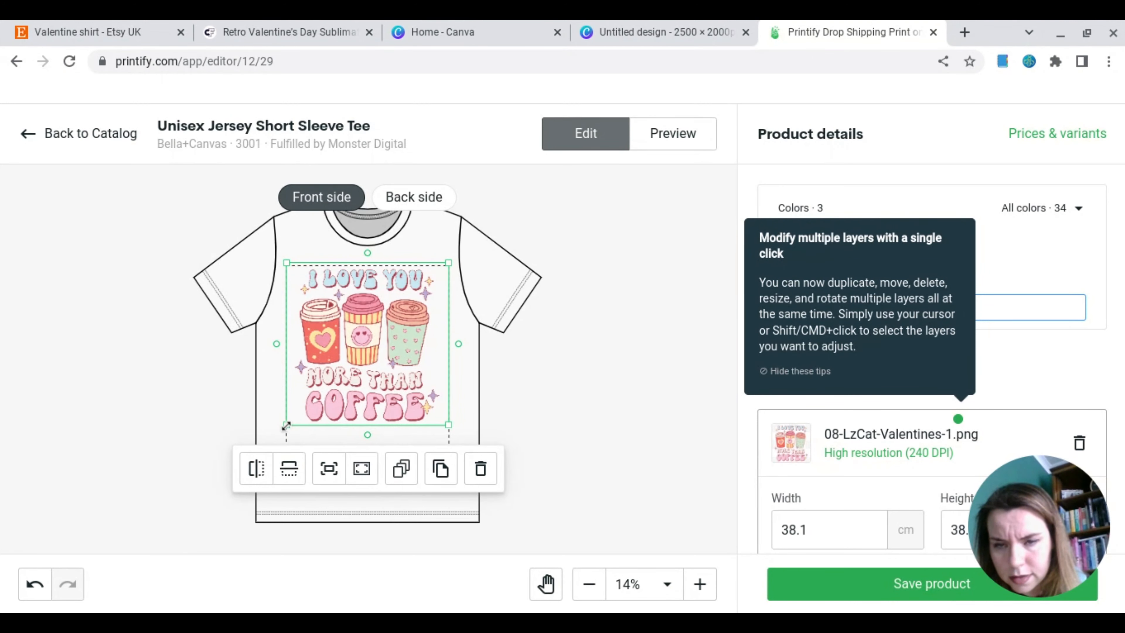
{"action": "left_click_drag", "start_coordinate": [283, 426], "coordinate": [280, 432]}
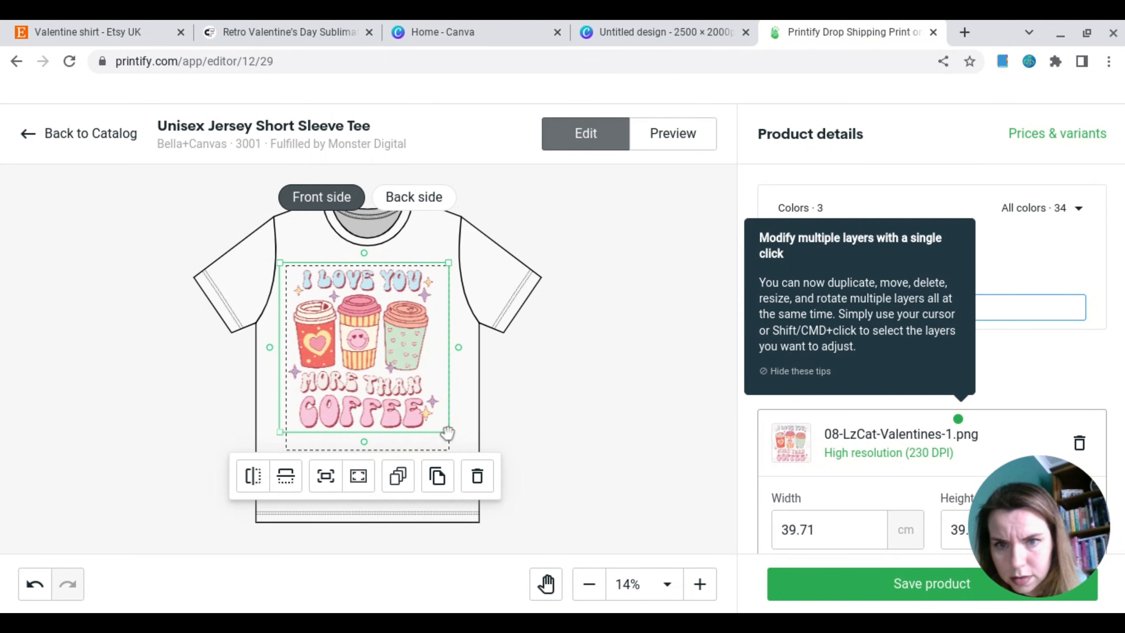
{"action": "left_click_drag", "start_coordinate": [449, 432], "coordinate": [455, 436]}
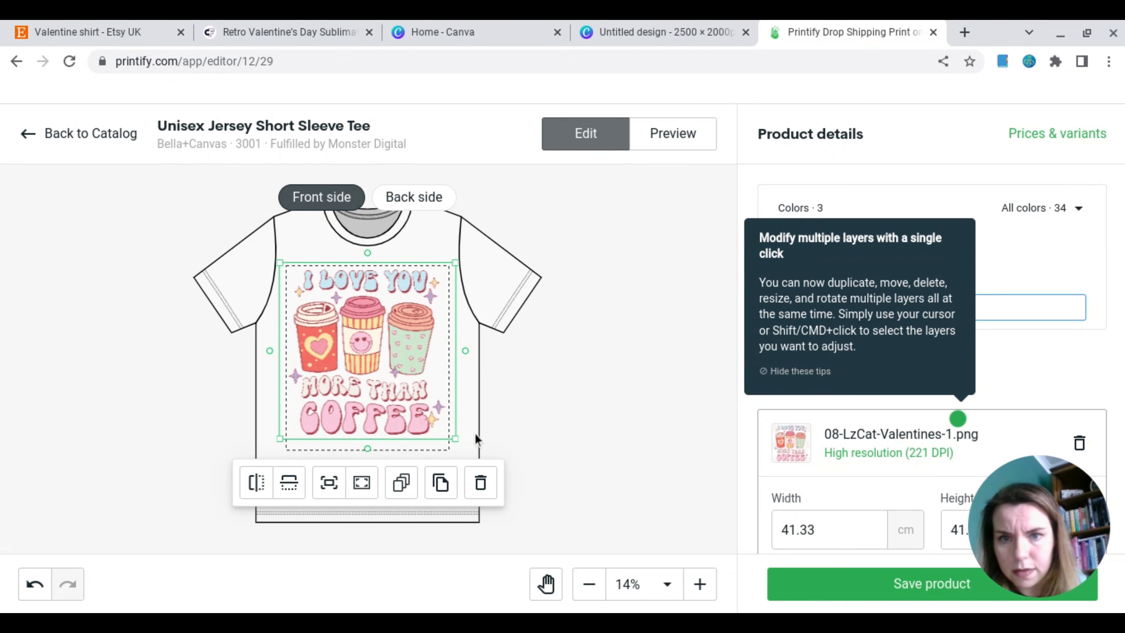
{"action": "left_click", "coordinate": [476, 438]}
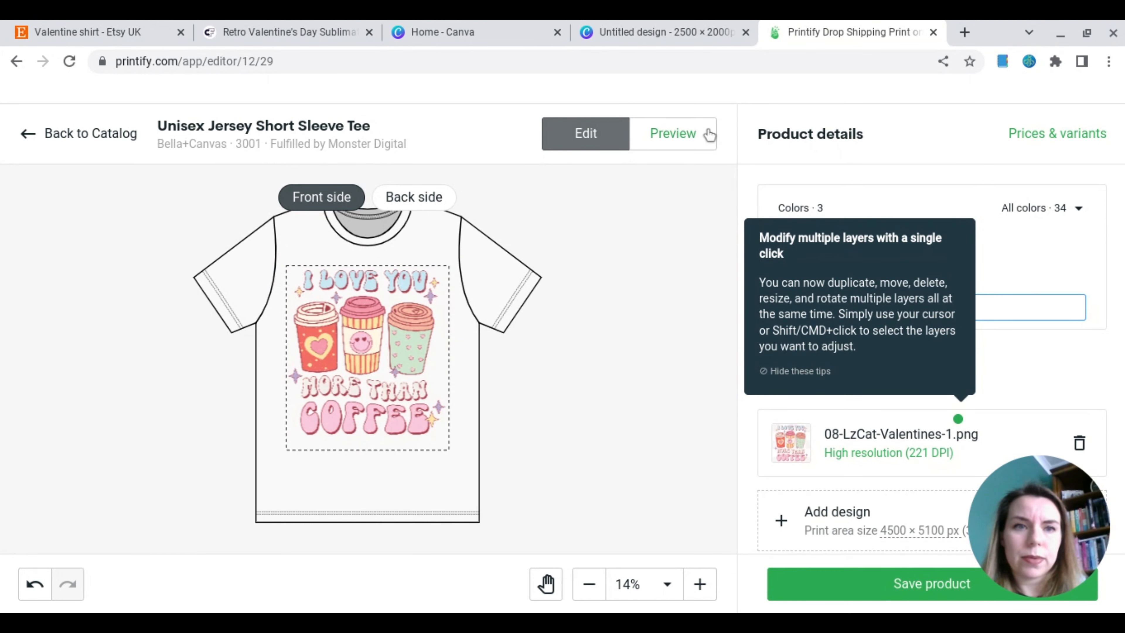
Preview the shirt in the Person 1 and Lifestyle views and in Black and Navy, and save the product.
{"action": "left_click", "coordinate": [699, 135]}
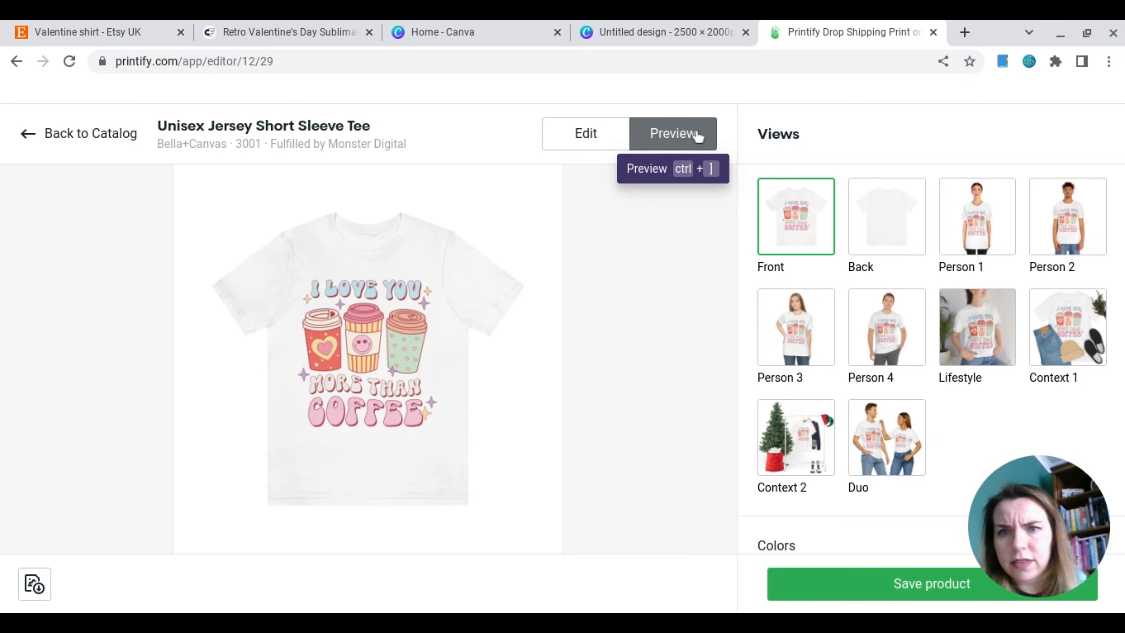
{"action": "left_click", "coordinate": [981, 226]}
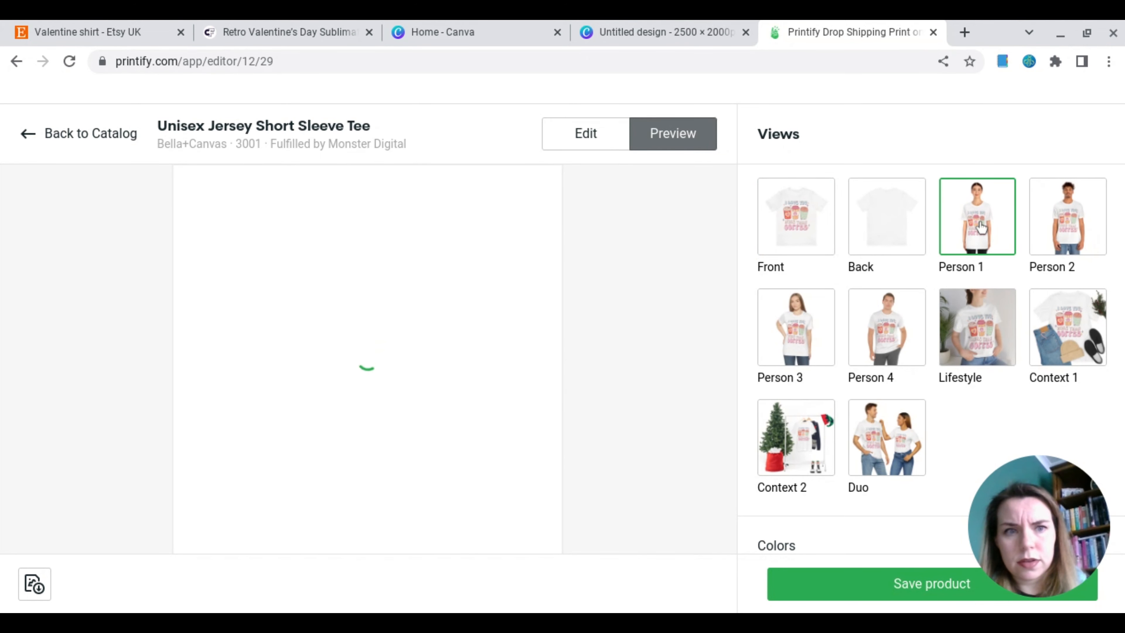
{"action": "left_click", "coordinate": [1000, 329]}
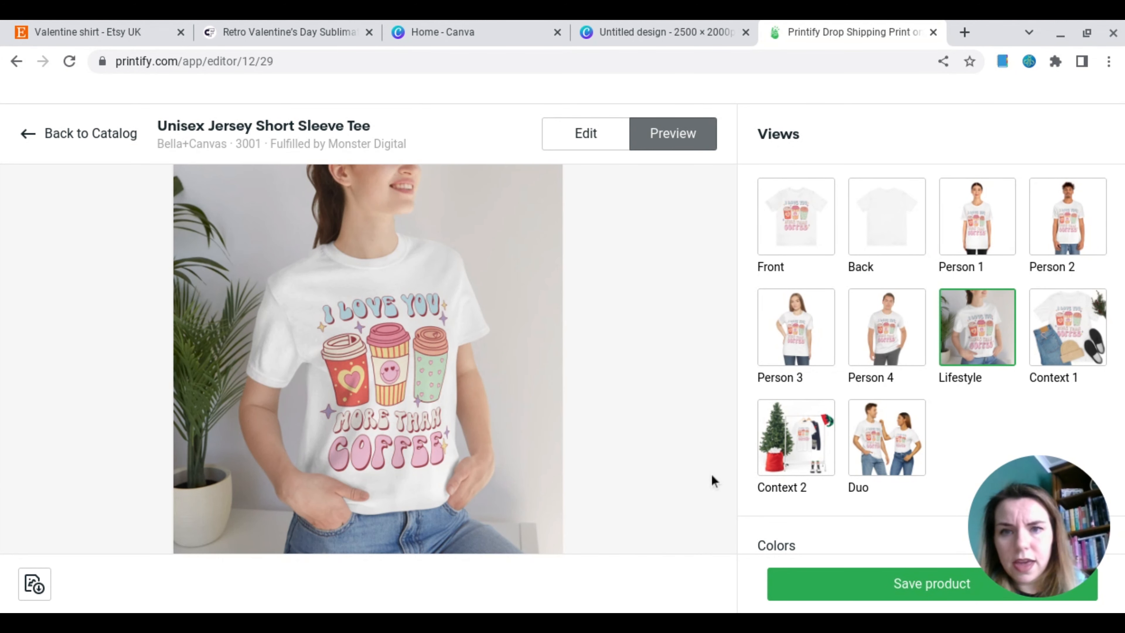
{"action": "scroll", "coordinate": [841, 513], "scroll_direction": "down", "scroll_amount": 2}
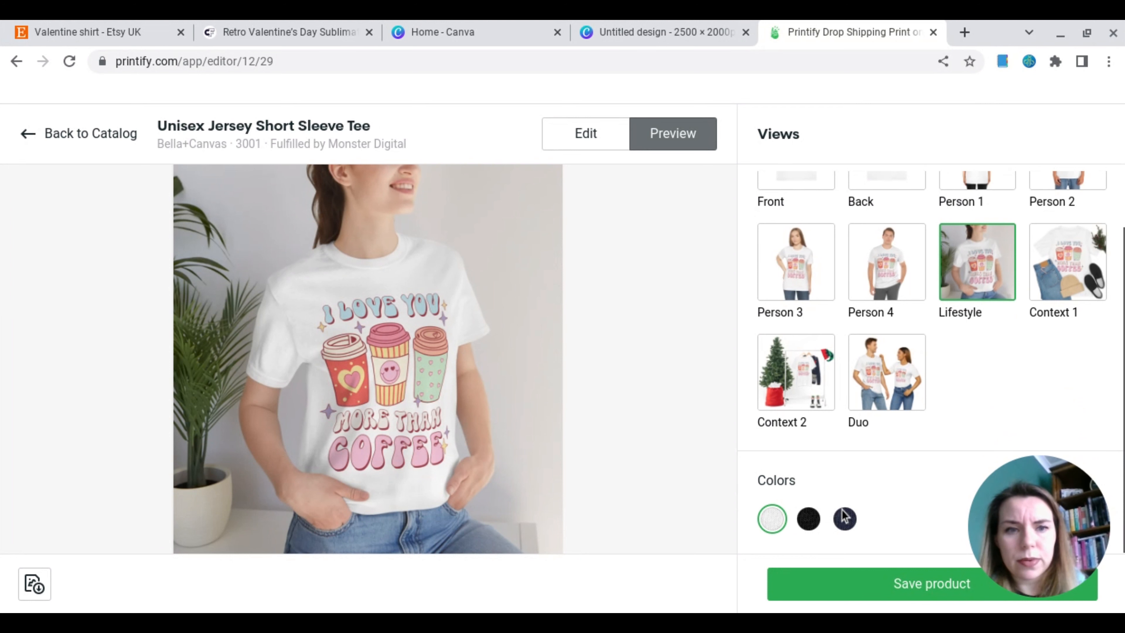
{"action": "left_click", "coordinate": [809, 520]}
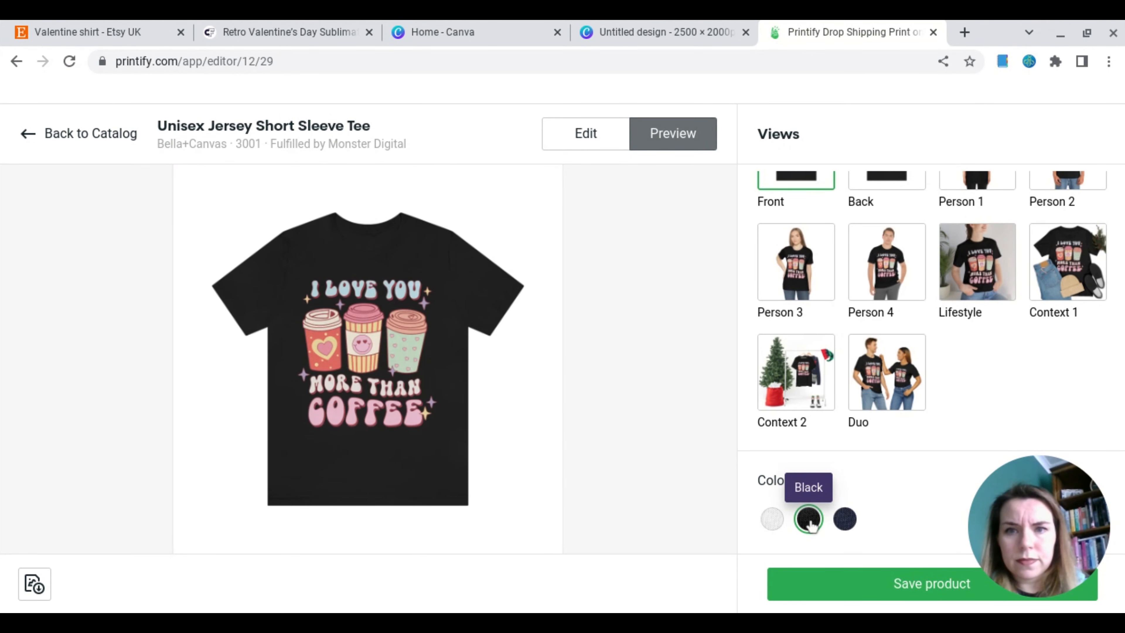
{"action": "left_click", "coordinate": [844, 520]}
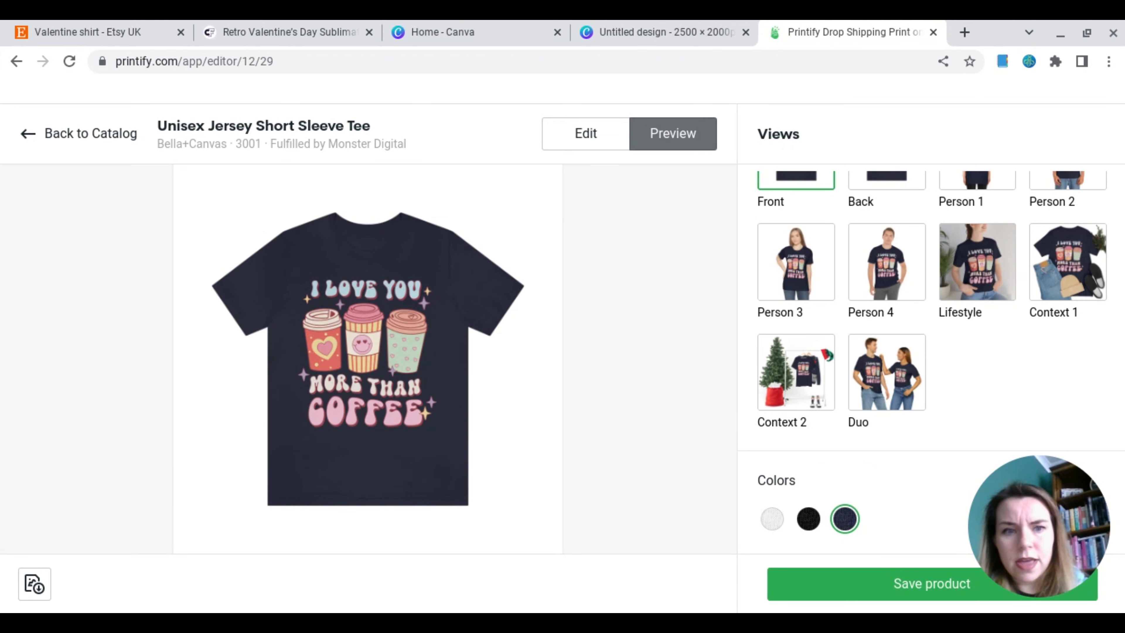
{"action": "left_click", "coordinate": [919, 592]}
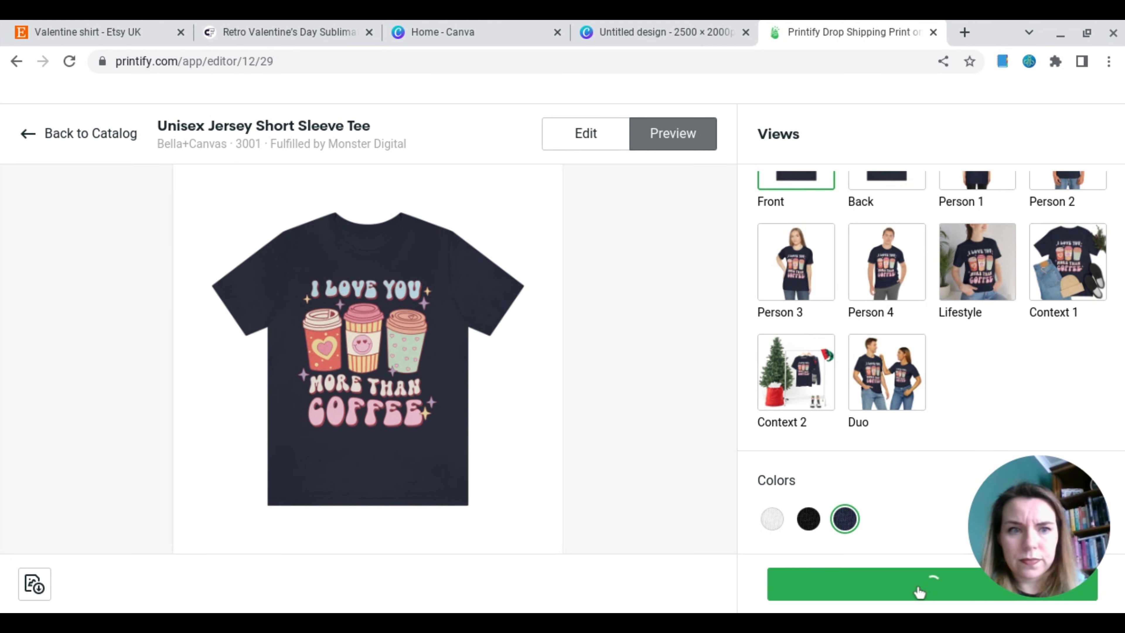
Exclude all mockup views except Front from the listing and set the title image color to White.
{"action": "scroll", "coordinate": [629, 381], "scroll_direction": "down", "scroll_amount": 2}
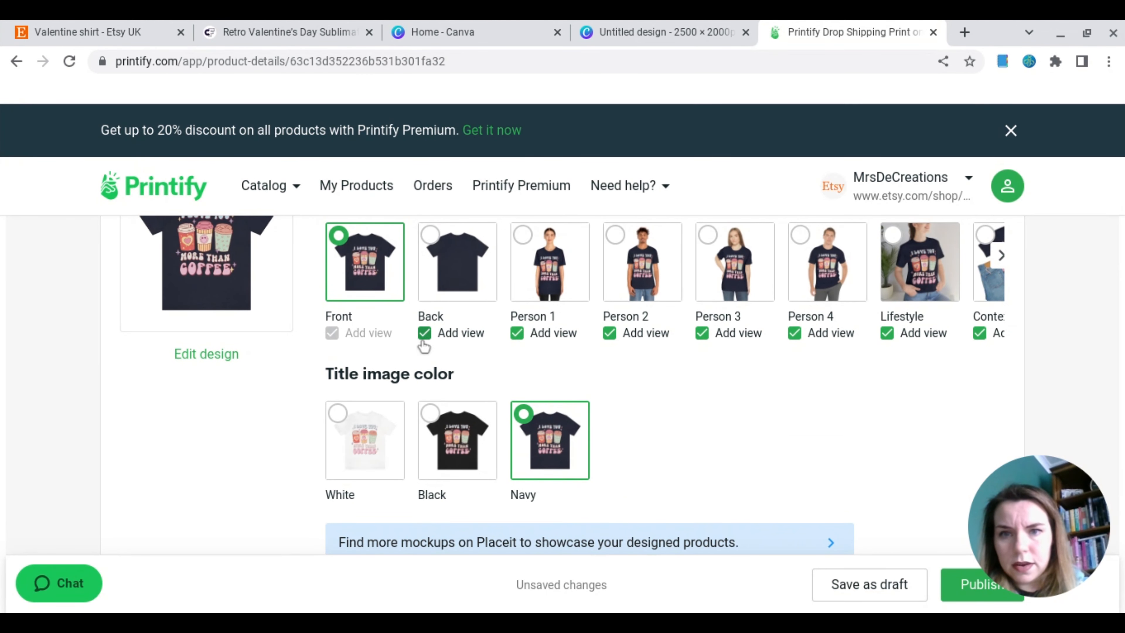
{"action": "left_click", "coordinate": [424, 333]}
{"action": "left_click", "coordinate": [517, 333]}
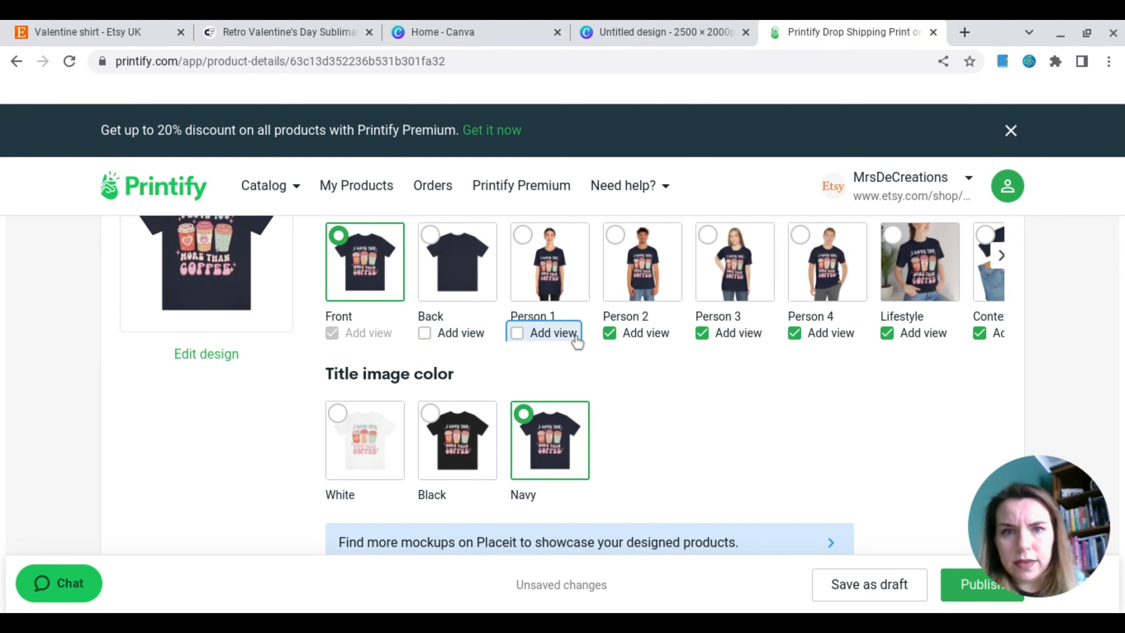
{"action": "left_click", "coordinate": [610, 334]}
{"action": "left_click", "coordinate": [706, 336]}
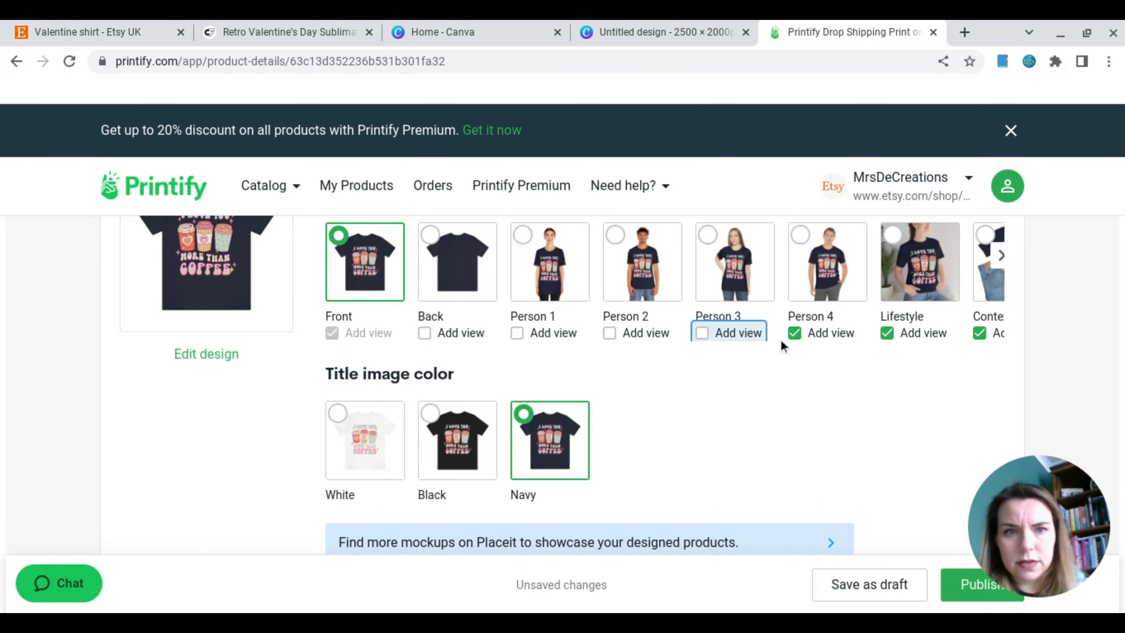
{"action": "left_click", "coordinate": [796, 336]}
{"action": "left_click", "coordinate": [887, 333]}
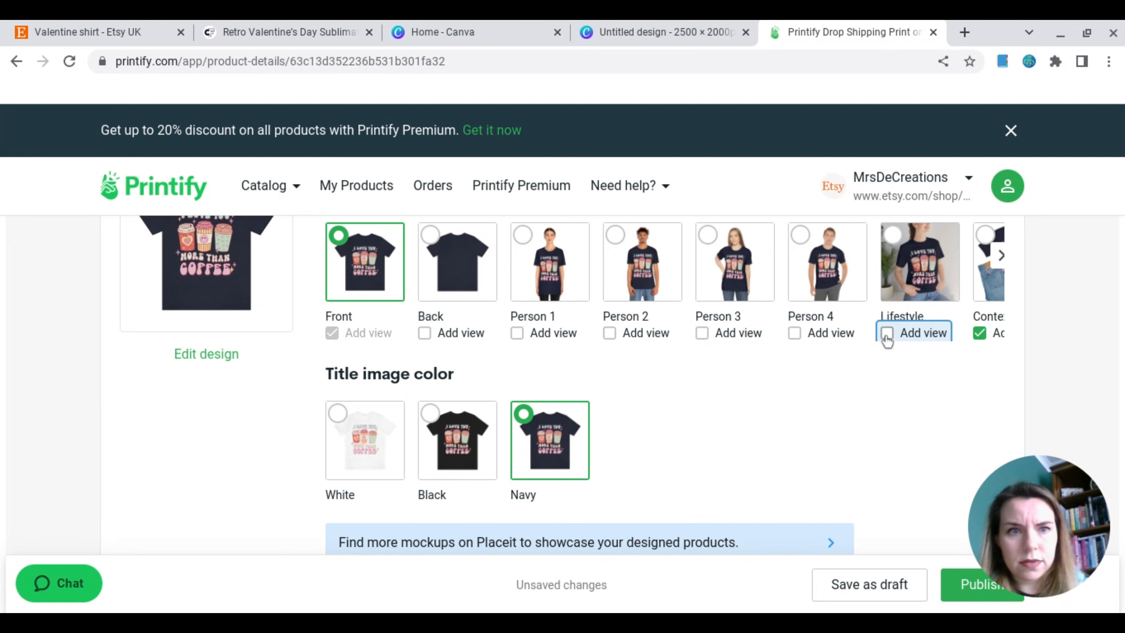
{"action": "left_click", "coordinate": [980, 333]}
{"action": "left_click", "coordinate": [838, 333]}
{"action": "left_click", "coordinate": [931, 333]}
{"action": "left_click", "coordinate": [369, 422]}
Set the product title to "I Love You More Than Coffee Valentines Shirt, Valentines Day gift for her, Retro Valentines Tee".
{"action": "scroll", "coordinate": [369, 422], "scroll_direction": "down", "scroll_amount": 10}
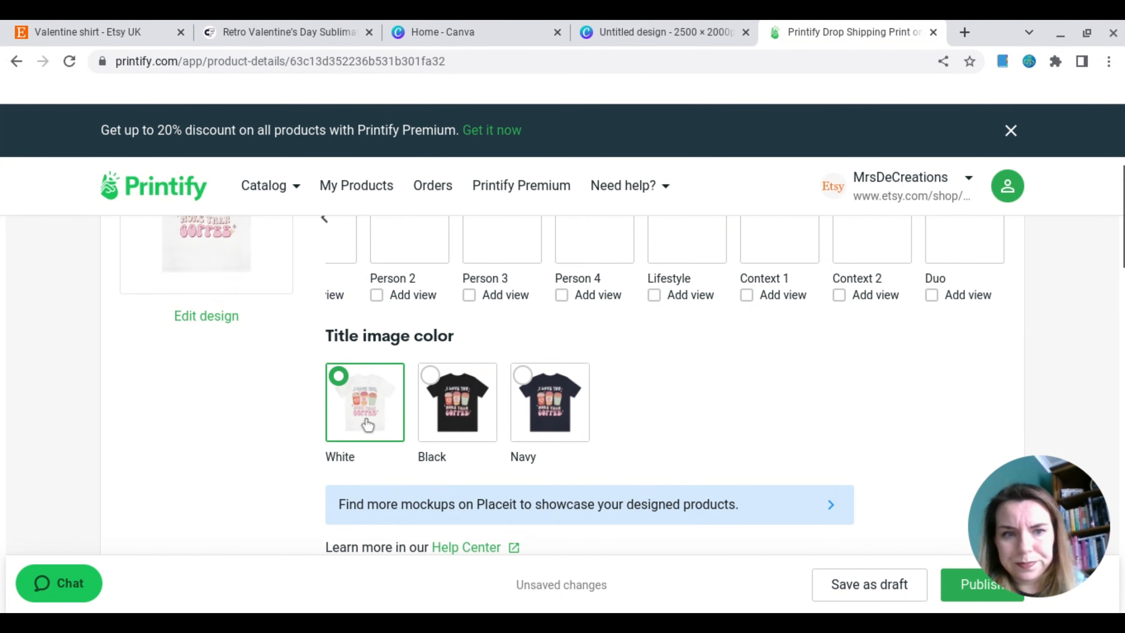
{"action": "scroll", "coordinate": [364, 410], "scroll_direction": "up", "scroll_amount": 2}
{"action": "left_click", "coordinate": [364, 410]}
{"action": "left_click_drag", "start_coordinate": [364, 410], "coordinate": [129, 404]}
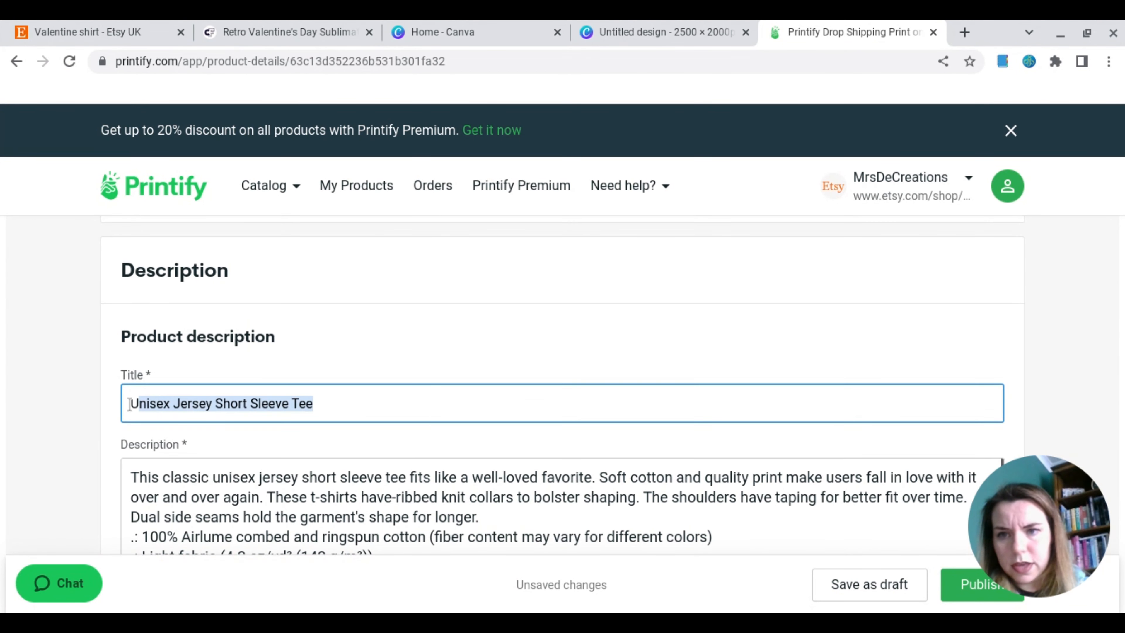
{"action": "type", "text": "I love you"}
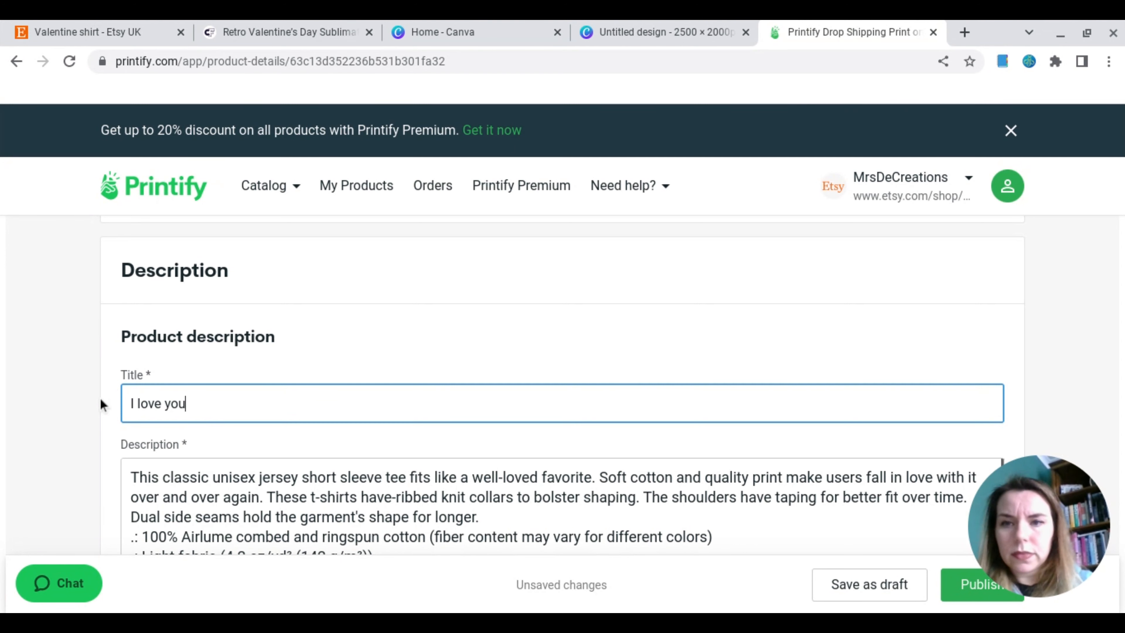
{"action": "type", "text": " more than coffee valentines"}
{"action": "key", "text": "BackSpace"}
{"action": "key", "text": "BackSpace"}
{"action": "key", "text": "BackSpace"}
{"action": "key", "text": "BackSpace"}
{"action": "key", "text": "BackSpace"}
{"action": "key", "text": "BackSpace"}
{"action": "key", "text": "BackSpace"}
{"action": "key", "text": "BackSpace"}
{"action": "key", "text": "BackSpace"}
{"action": "key", "text": "BackSpace"}
{"action": "key", "text": "BackSpace"}
{"action": "key", "text": "BackSpace"}
{"action": "key", "text": "BackSpace"}
{"action": "key", "text": "BackSpace"}
{"action": "key", "text": "BackSpace"}
{"action": "key", "text": "BackSpace"}
{"action": "key", "text": "BackSpace"}
{"action": "key", "text": "BackSpace"}
{"action": "key", "text": "BackSpace"}
{"action": "key", "text": "BackSpace"}
{"action": "type", "text": "Love You More "}
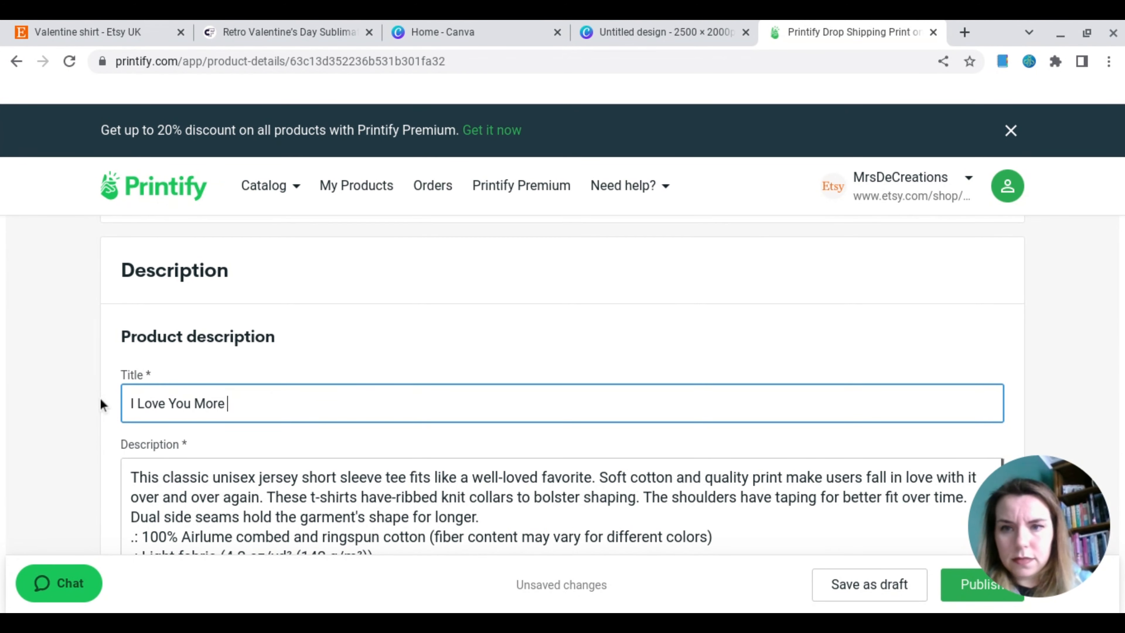
{"action": "type", "text": "Than Coffee Valentines sh"}
{"action": "key", "text": "BackSpace"}
{"action": "key", "text": "BackSpace"}
{"action": "type", "text": "Shirt, "}
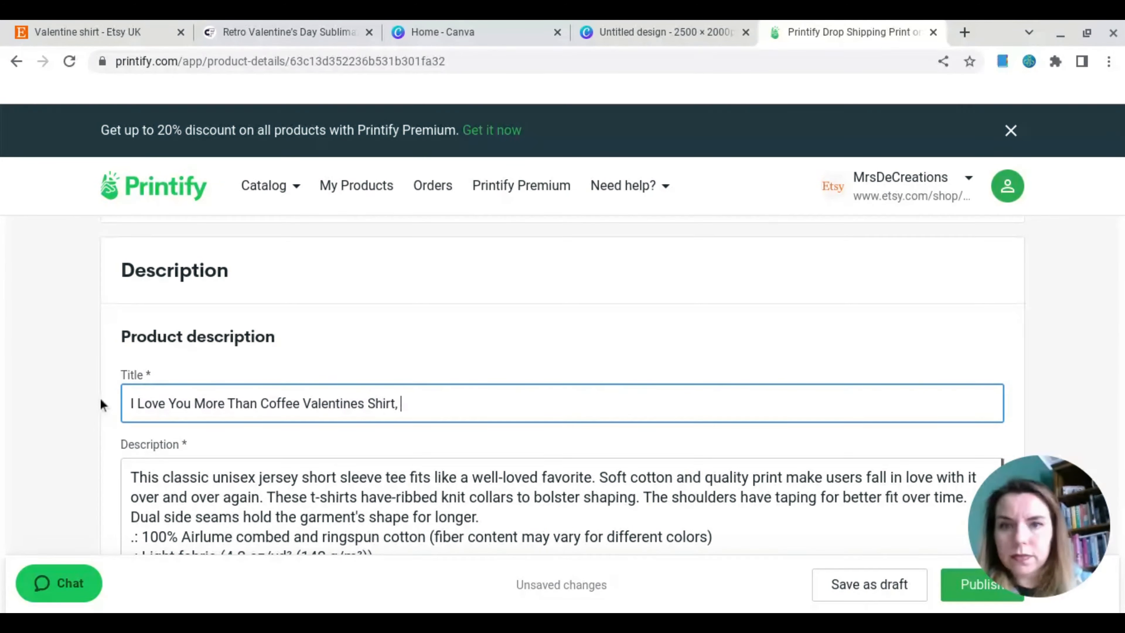
{"action": "type", "text": "Valentines Day gift for her,"}
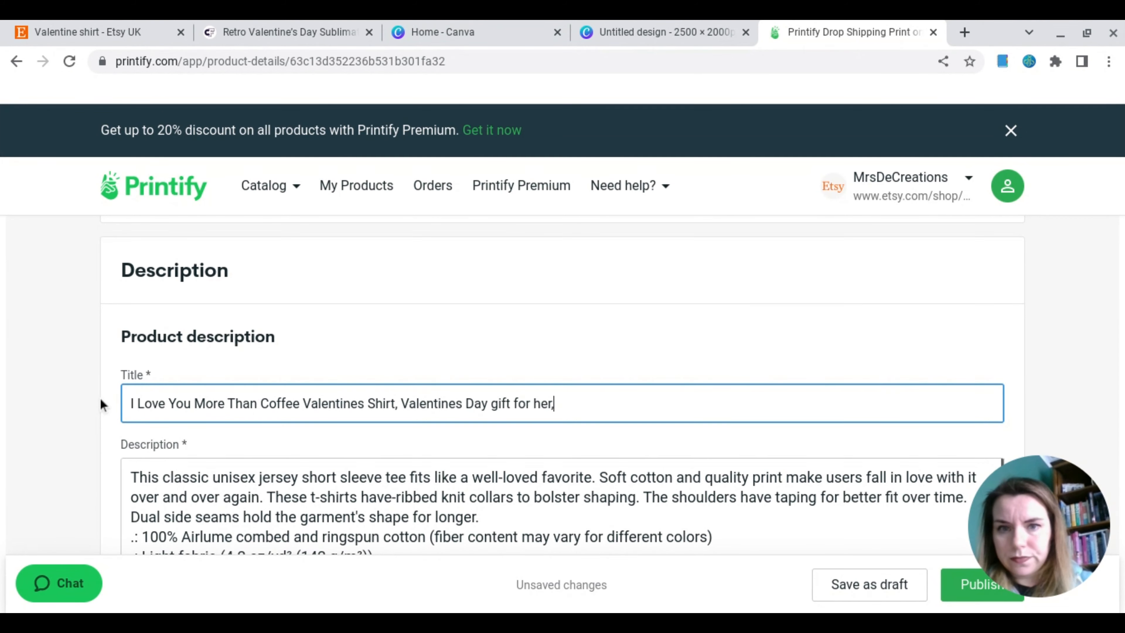
{"action": "type", "text": " Retro Valentines T"}
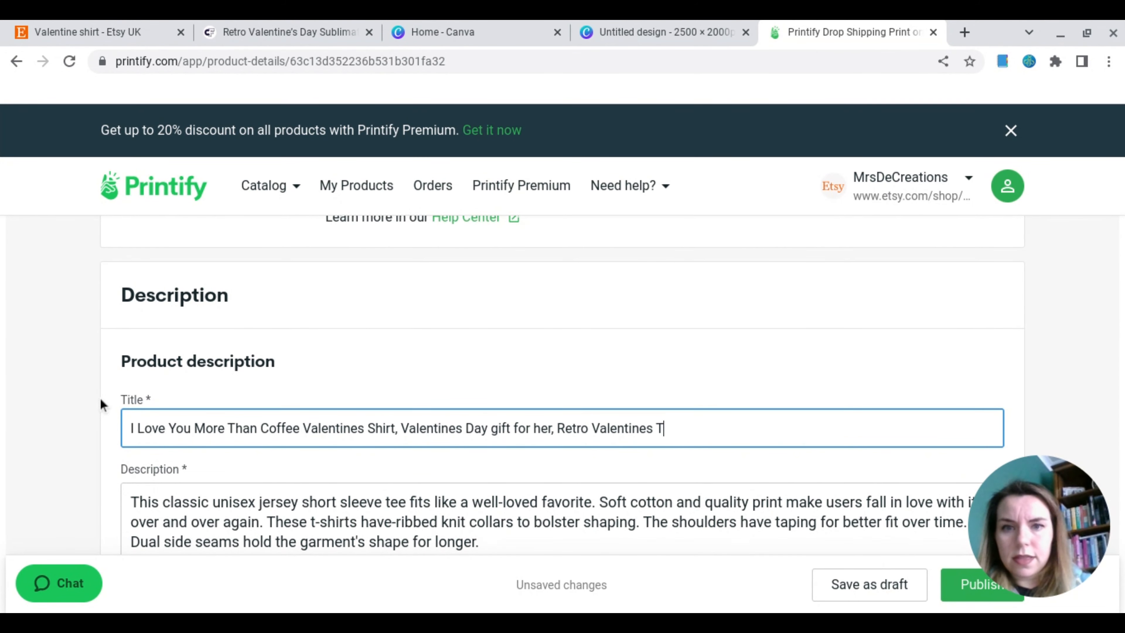
{"action": "type", "text": "ee"}
Set the retail price of all size and color variants to USD 17.99.
{"action": "scroll", "coordinate": [99, 398], "scroll_direction": "down", "scroll_amount": 4}
{"action": "scroll", "coordinate": [232, 411], "scroll_direction": "down", "scroll_amount": 2}
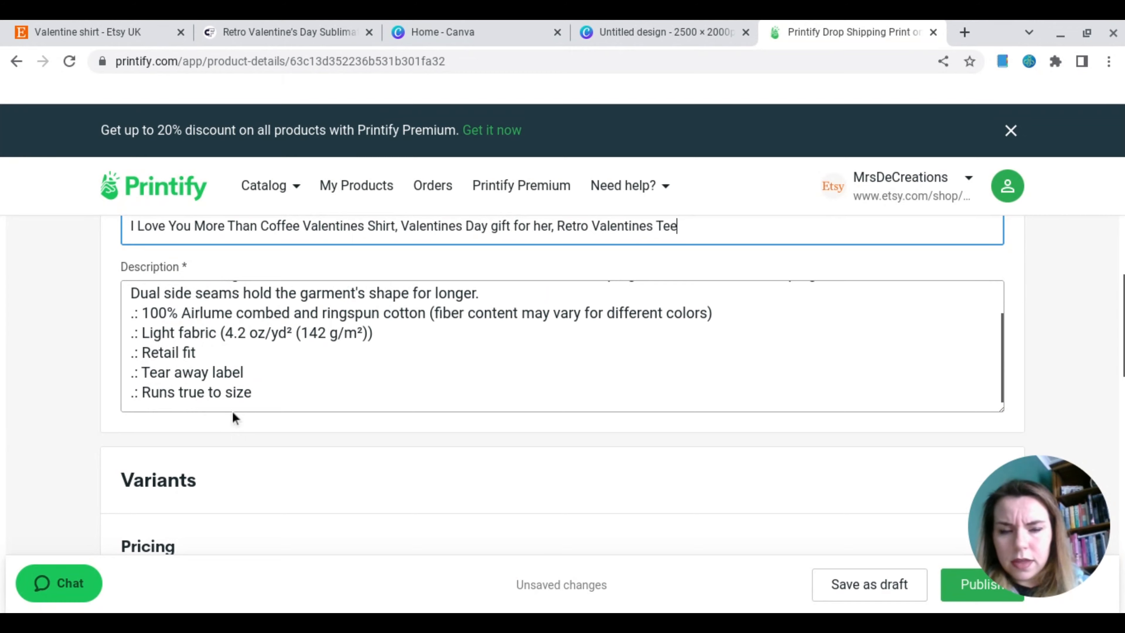
{"action": "scroll", "coordinate": [232, 410], "scroll_direction": "down", "scroll_amount": 6}
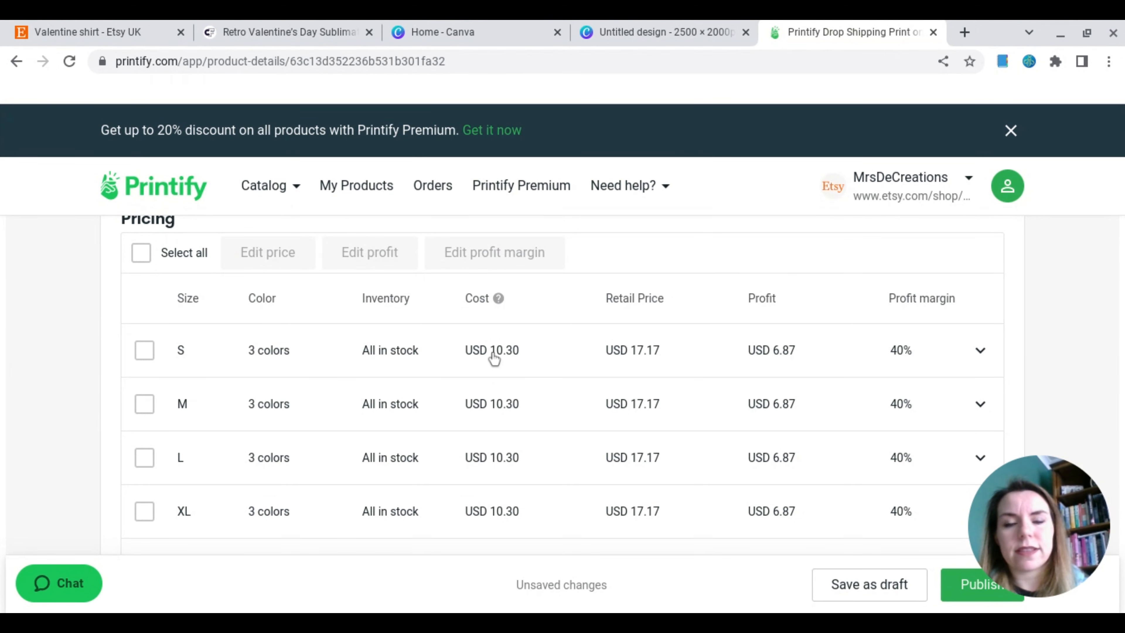
{"action": "left_click", "coordinate": [142, 253]}
{"action": "left_click", "coordinate": [328, 266]}
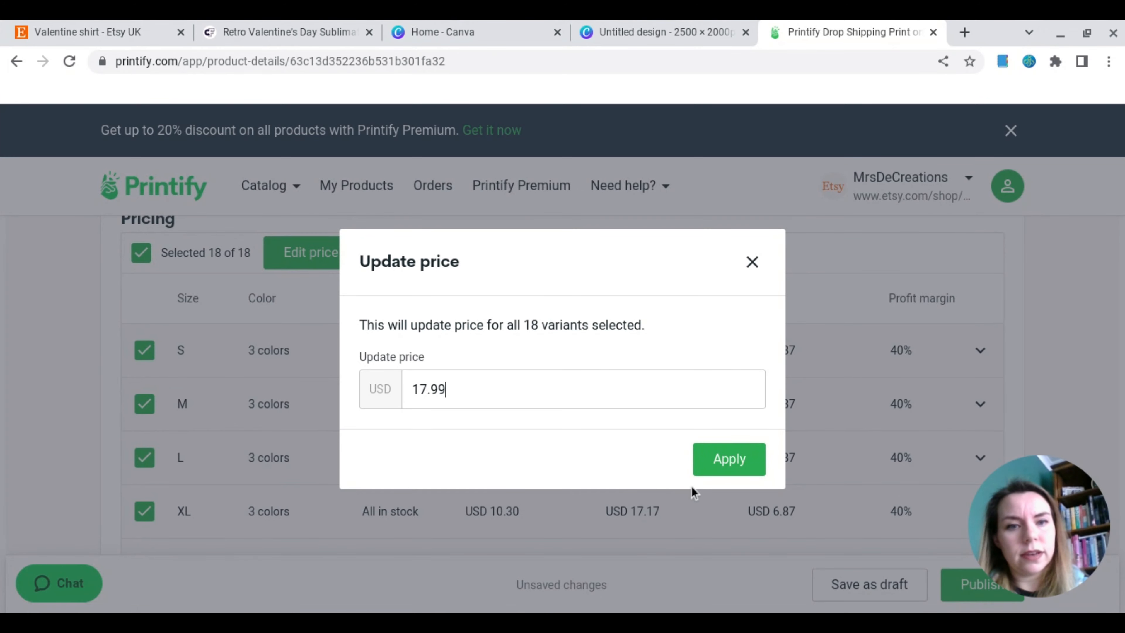
{"action": "left_click", "coordinate": [728, 460]}
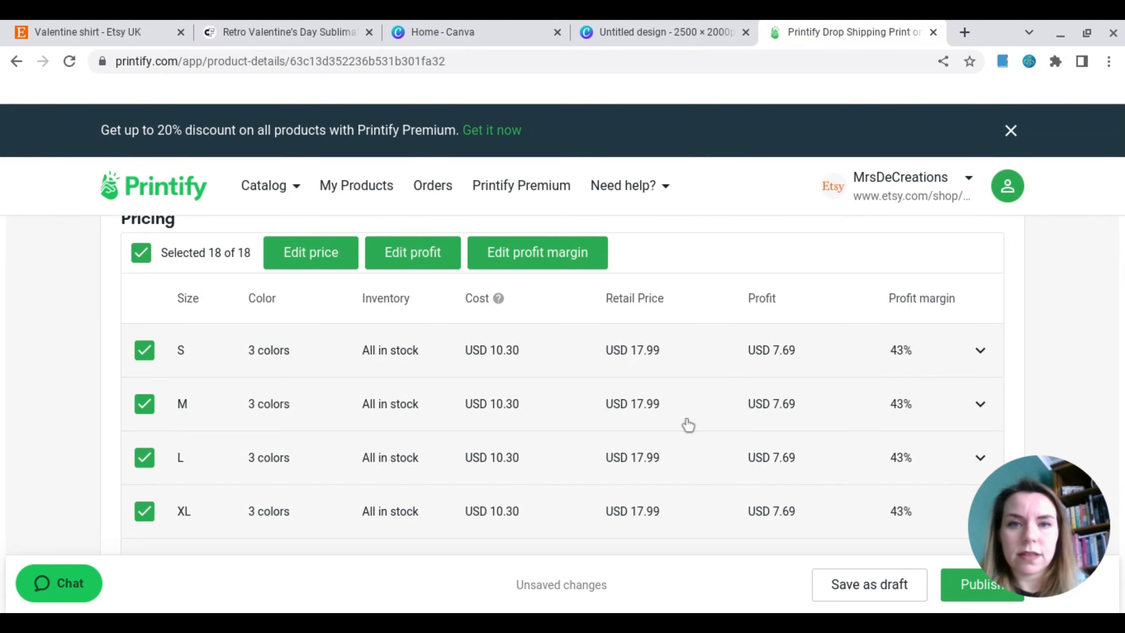
Clear the selection of all variants and set the retail price of only the 2XL variants to USD 19.99.
{"action": "scroll", "coordinate": [688, 425], "scroll_direction": "down", "scroll_amount": 3}
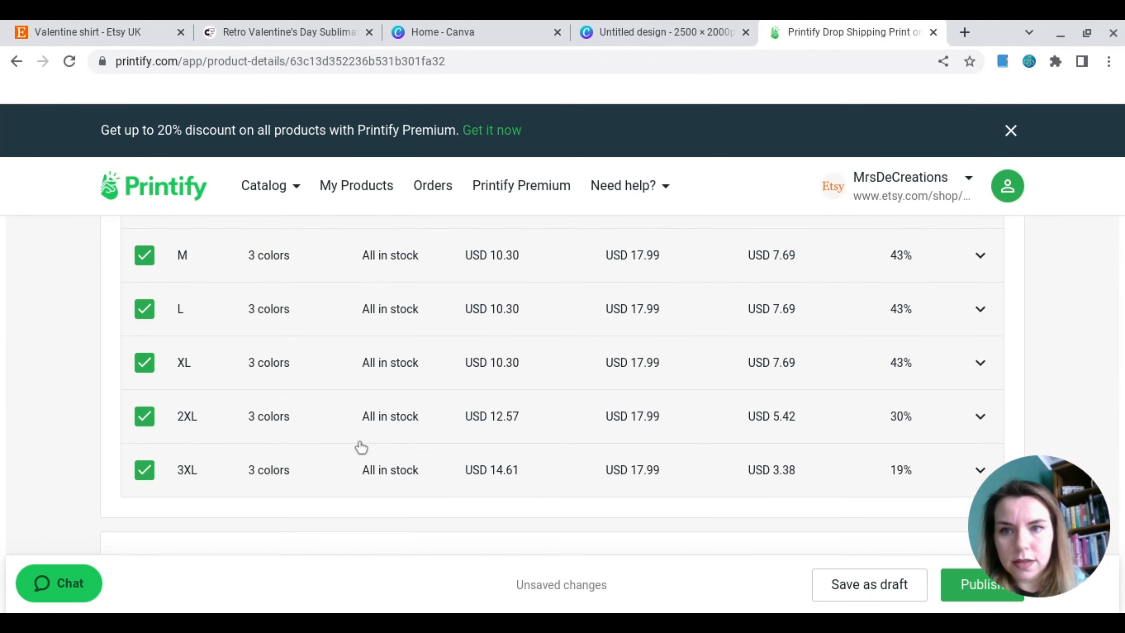
{"action": "scroll", "coordinate": [149, 431], "scroll_direction": "up", "scroll_amount": 2}
{"action": "scroll", "coordinate": [149, 431], "scroll_direction": "up", "scroll_amount": 5}
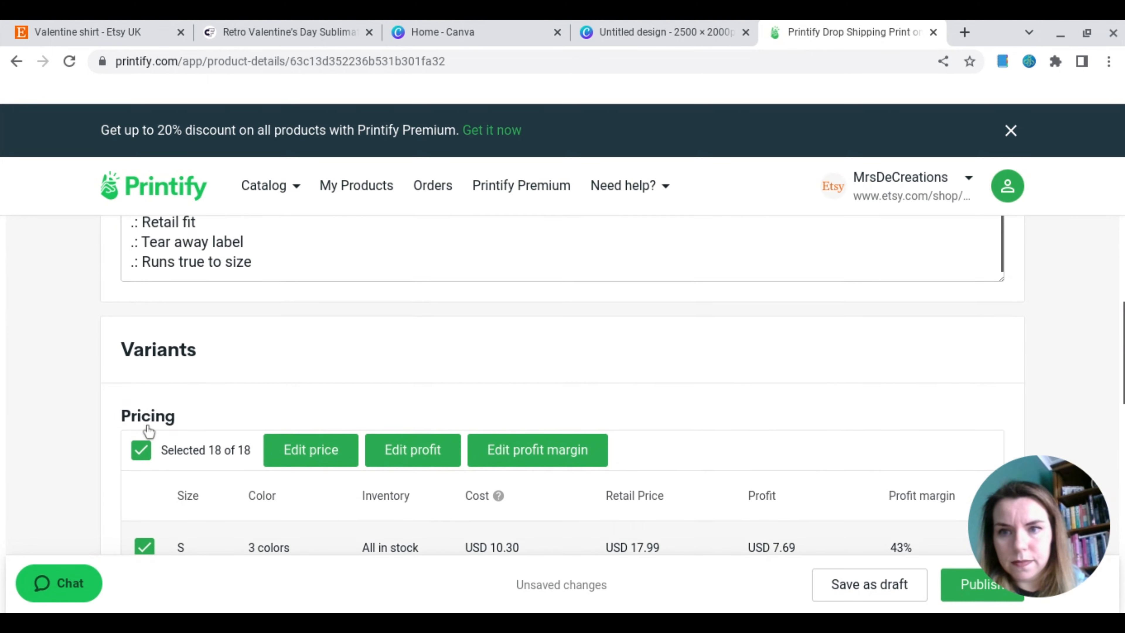
{"action": "left_click", "coordinate": [142, 452]}
{"action": "scroll", "coordinate": [143, 456], "scroll_direction": "down", "scroll_amount": 5}
{"action": "scroll", "coordinate": [143, 465], "scroll_direction": "down", "scroll_amount": 2}
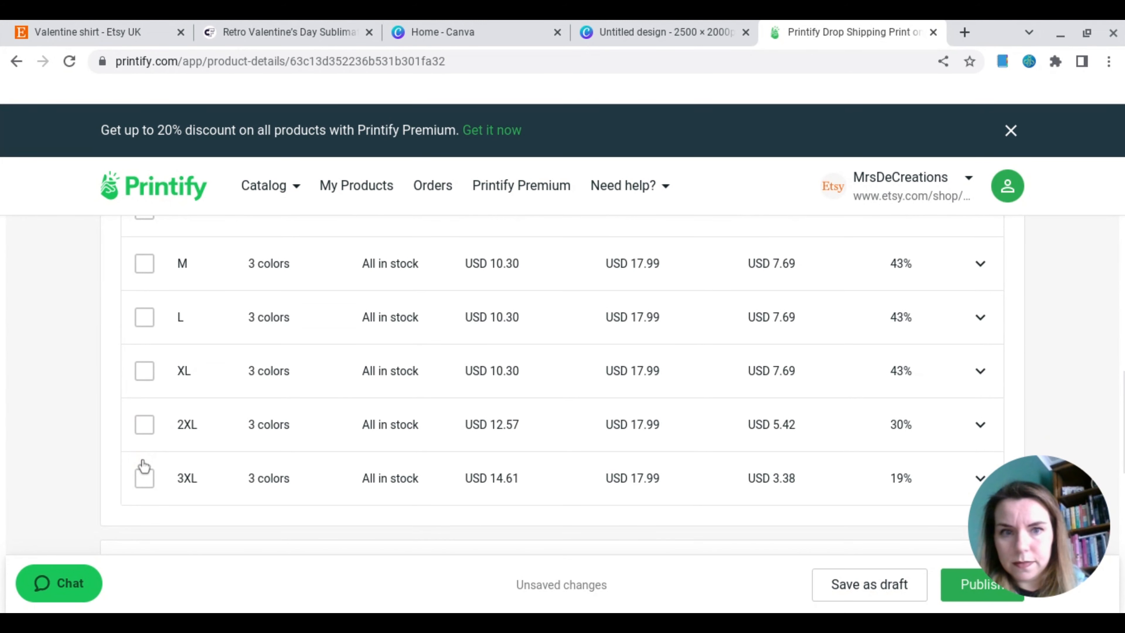
{"action": "left_click", "coordinate": [145, 426]}
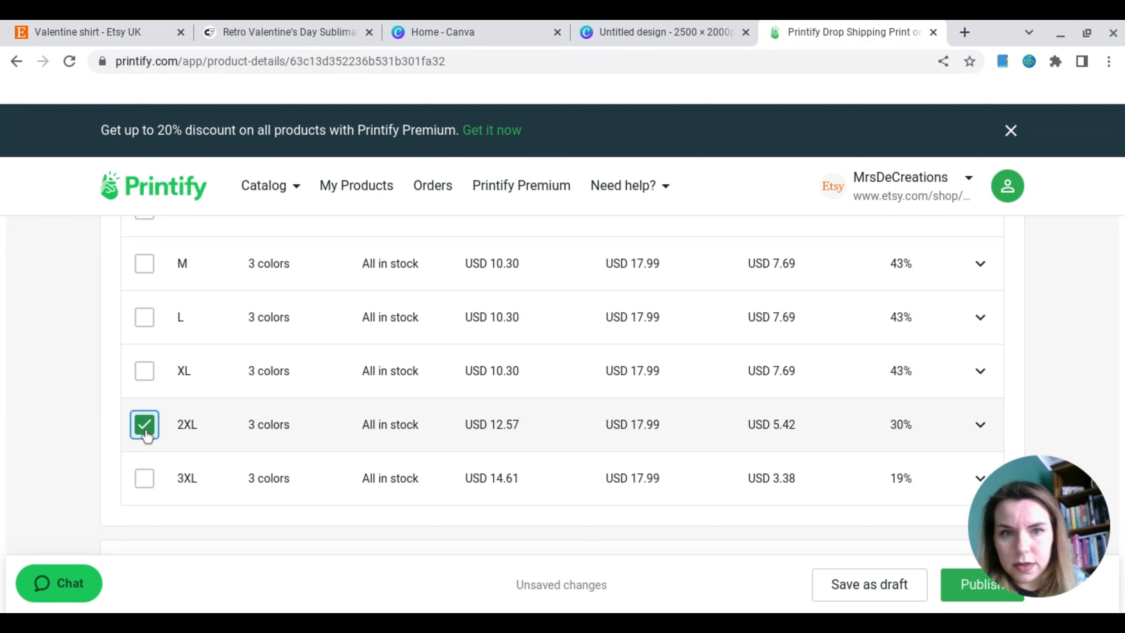
{"action": "scroll", "coordinate": [299, 429], "scroll_direction": "up", "scroll_amount": 1}
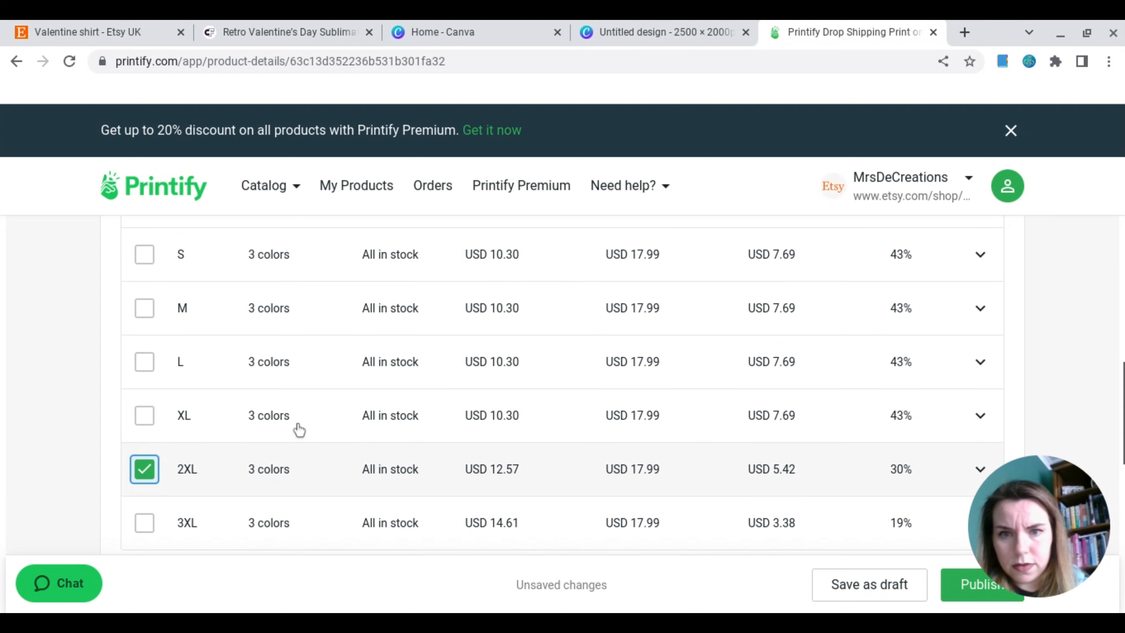
{"action": "scroll", "coordinate": [297, 428], "scroll_direction": "up", "scroll_amount": 4}
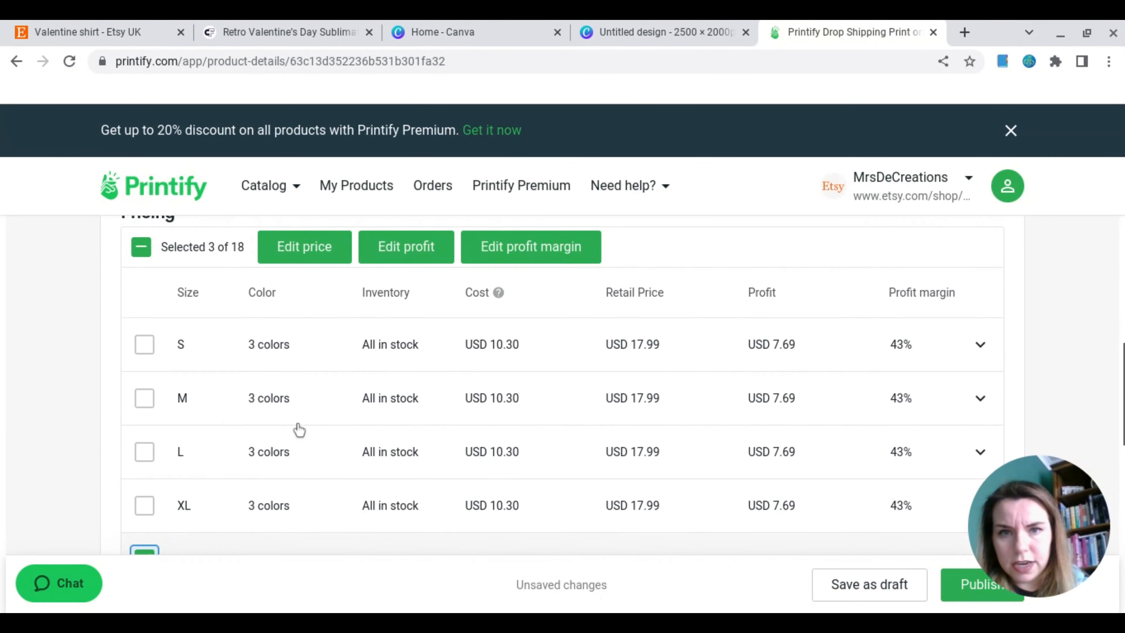
{"action": "left_click", "coordinate": [292, 330]}
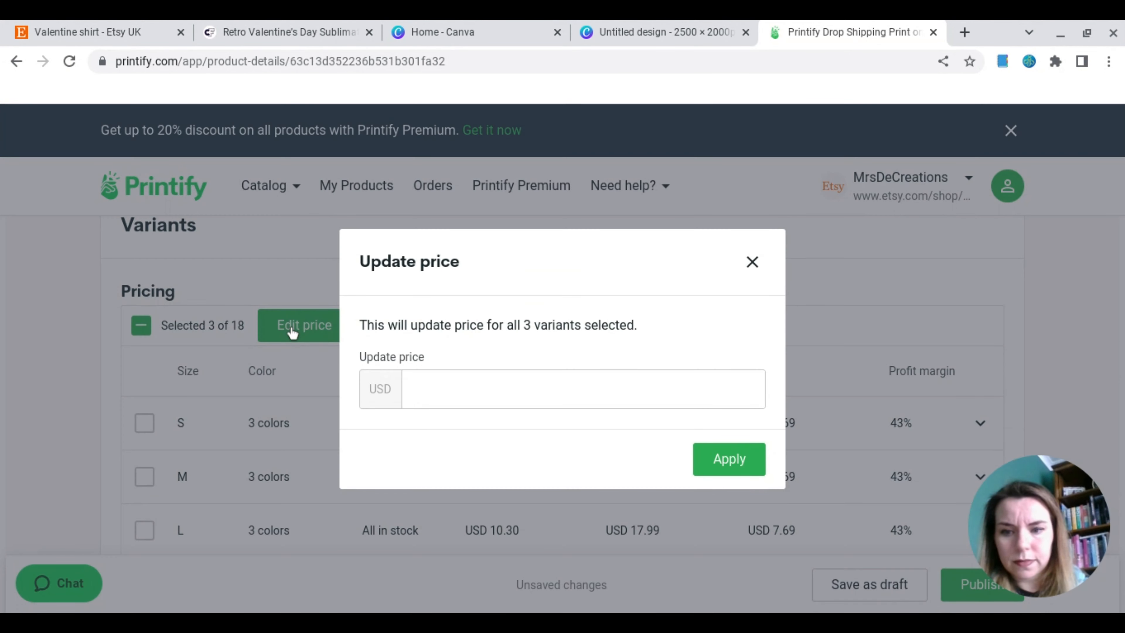
{"action": "type", "text": "19.99"}
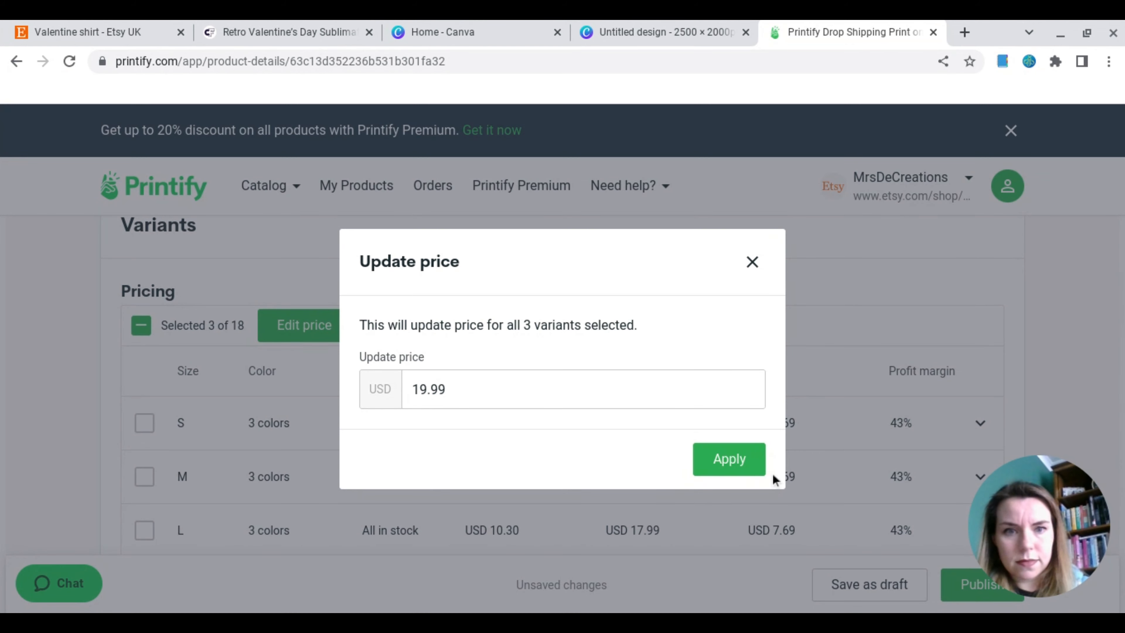
{"action": "left_click", "coordinate": [746, 462]}
Select only the 3XL variants in place of 2XL and set their retail price to USD 20.99.
{"action": "scroll", "coordinate": [746, 472], "scroll_direction": "down", "scroll_amount": 10}
{"action": "scroll", "coordinate": [751, 470], "scroll_direction": "up", "scroll_amount": 1}
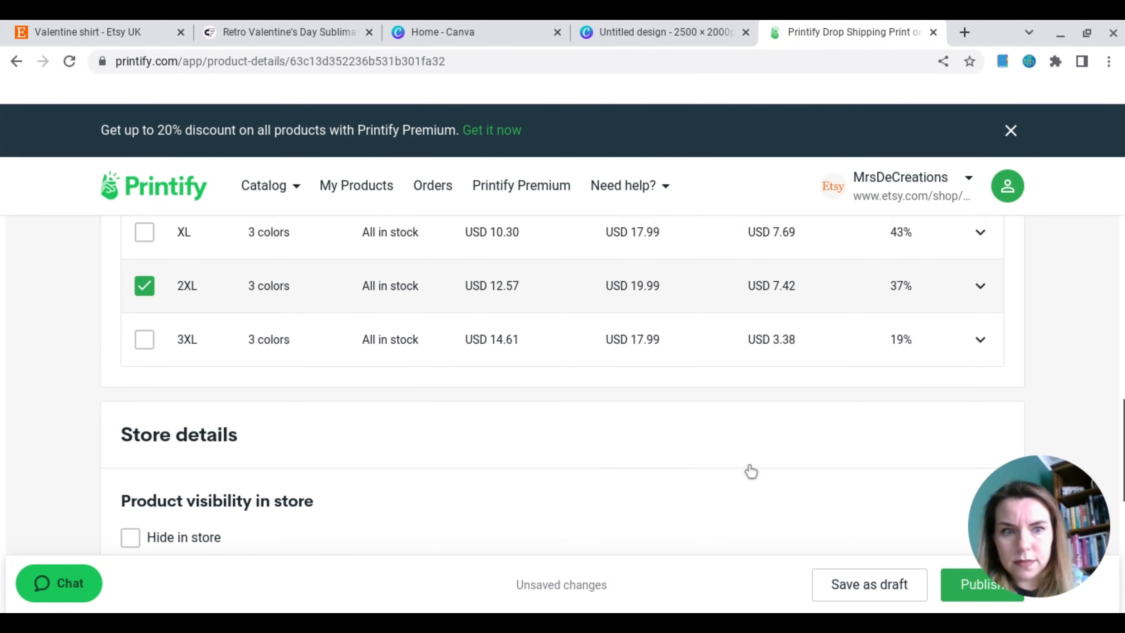
{"action": "left_click", "coordinate": [156, 350]}
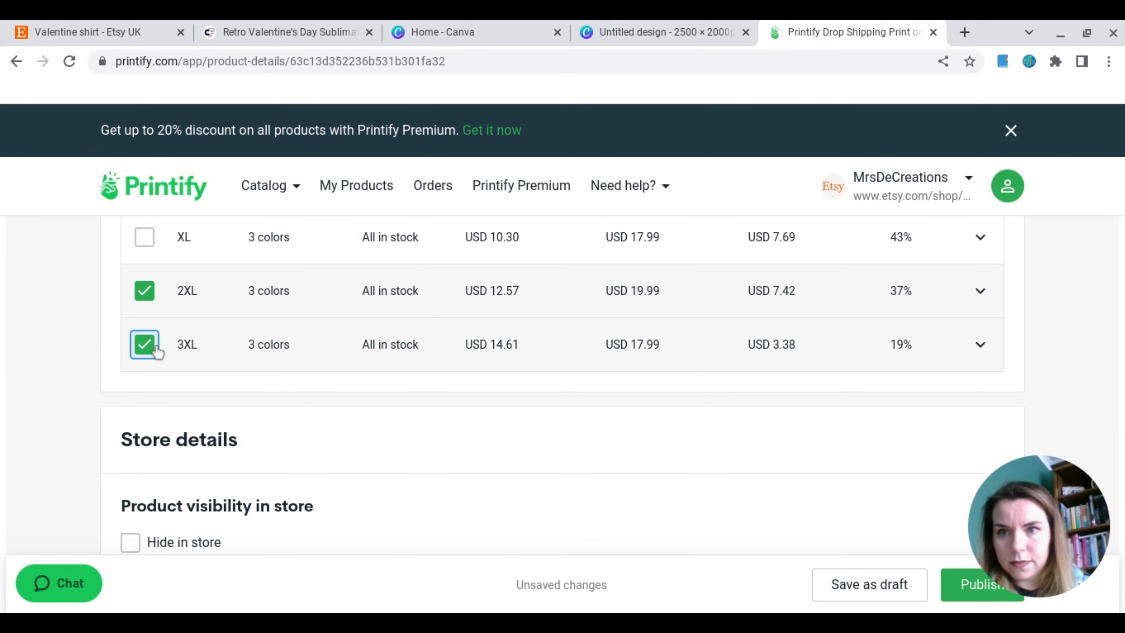
{"action": "left_click", "coordinate": [146, 294]}
{"action": "scroll", "coordinate": [269, 329], "scroll_direction": "up", "scroll_amount": 4}
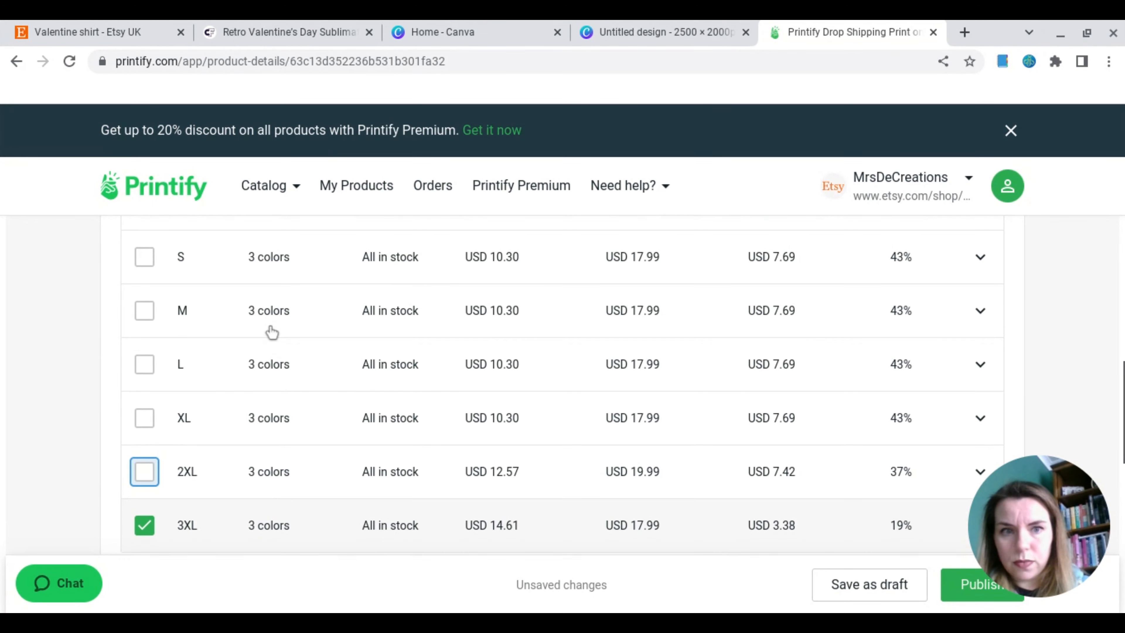
{"action": "scroll", "coordinate": [272, 333], "scroll_direction": "up", "scroll_amount": 3}
{"action": "left_click", "coordinate": [326, 300]}
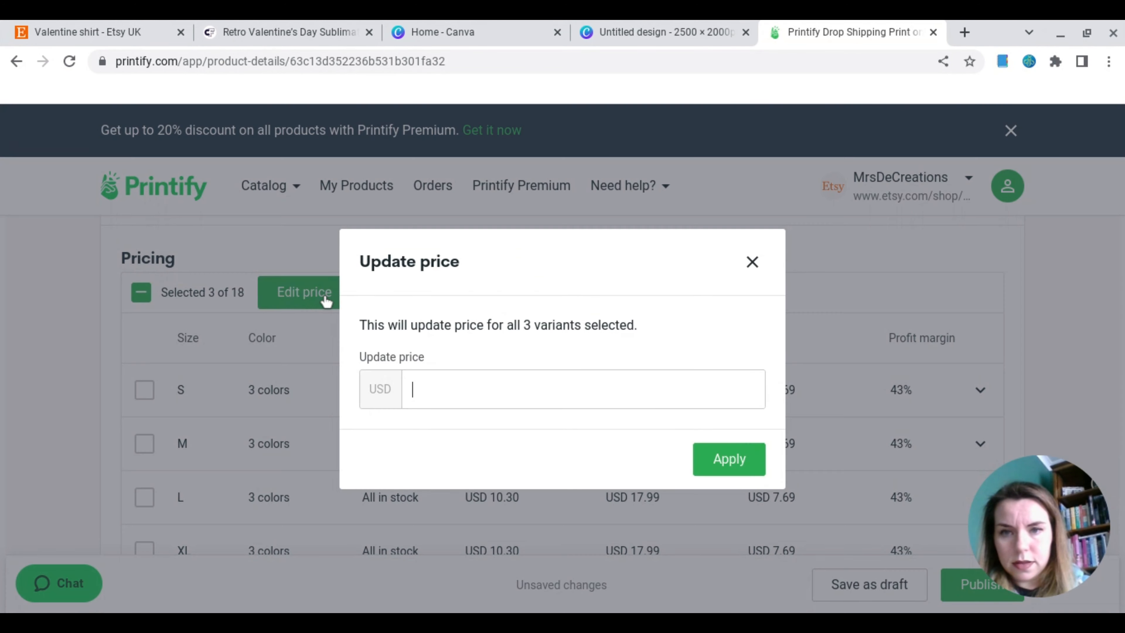
{"action": "type", "text": "20.99"}
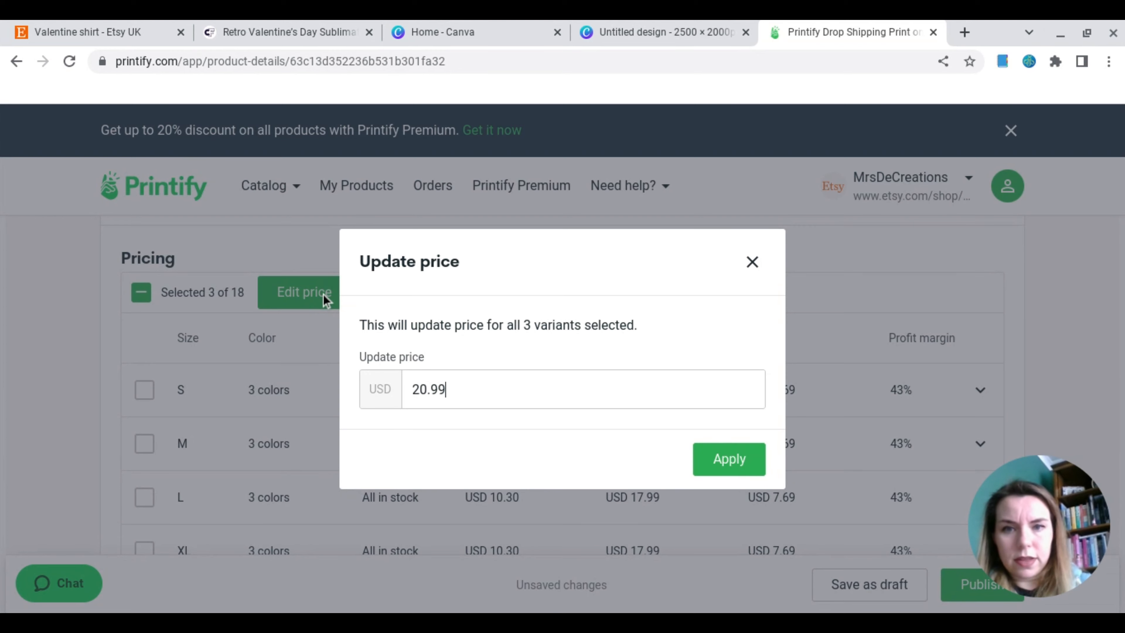
{"action": "left_click", "coordinate": [725, 460]}
{"action": "scroll", "coordinate": [720, 460], "scroll_direction": "down", "scroll_amount": 5}
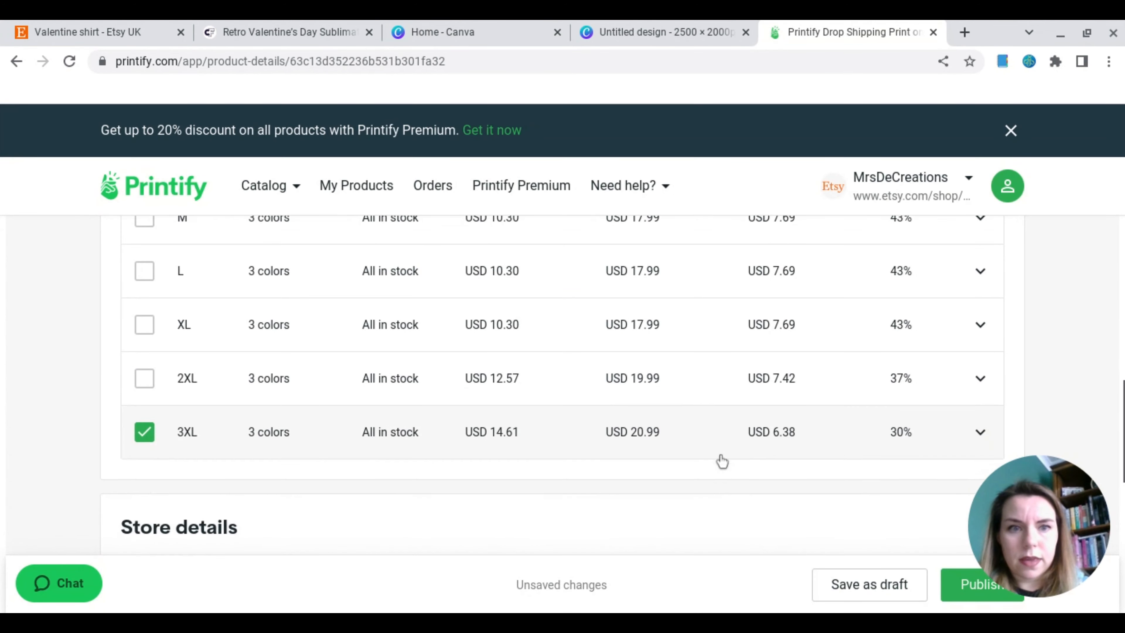
Set the variant visibility to show in-stock variants as available and out-of-stock variants as "sold out".
{"action": "scroll", "coordinate": [722, 461], "scroll_direction": "down", "scroll_amount": 6}
{"action": "left_click", "coordinate": [130, 381]}
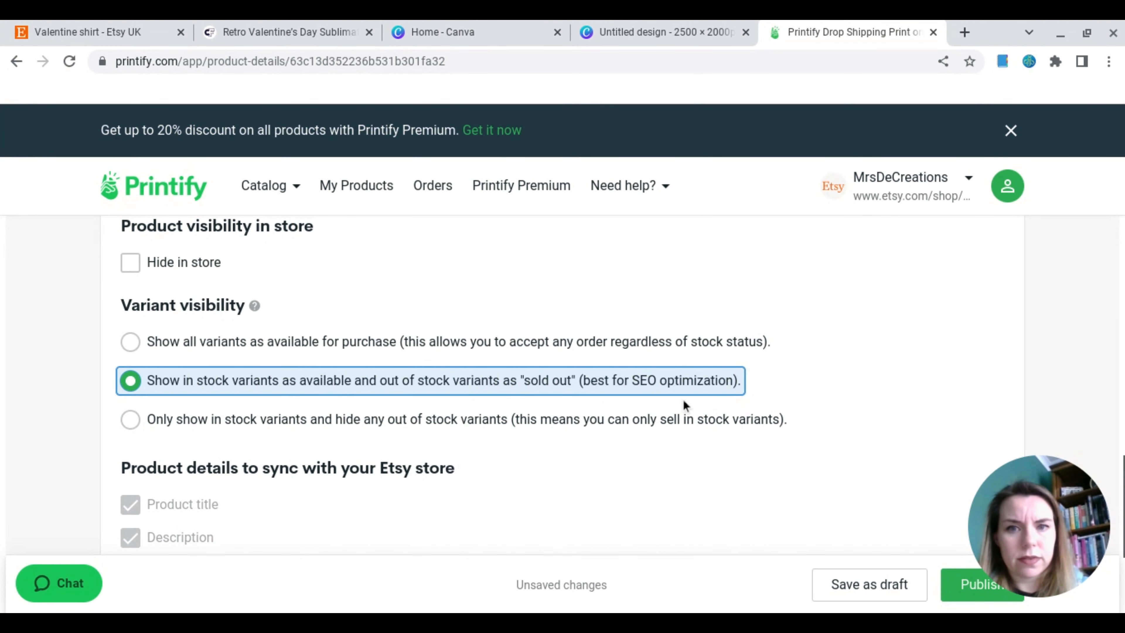
{"action": "scroll", "coordinate": [683, 402], "scroll_direction": "down", "scroll_amount": 1}
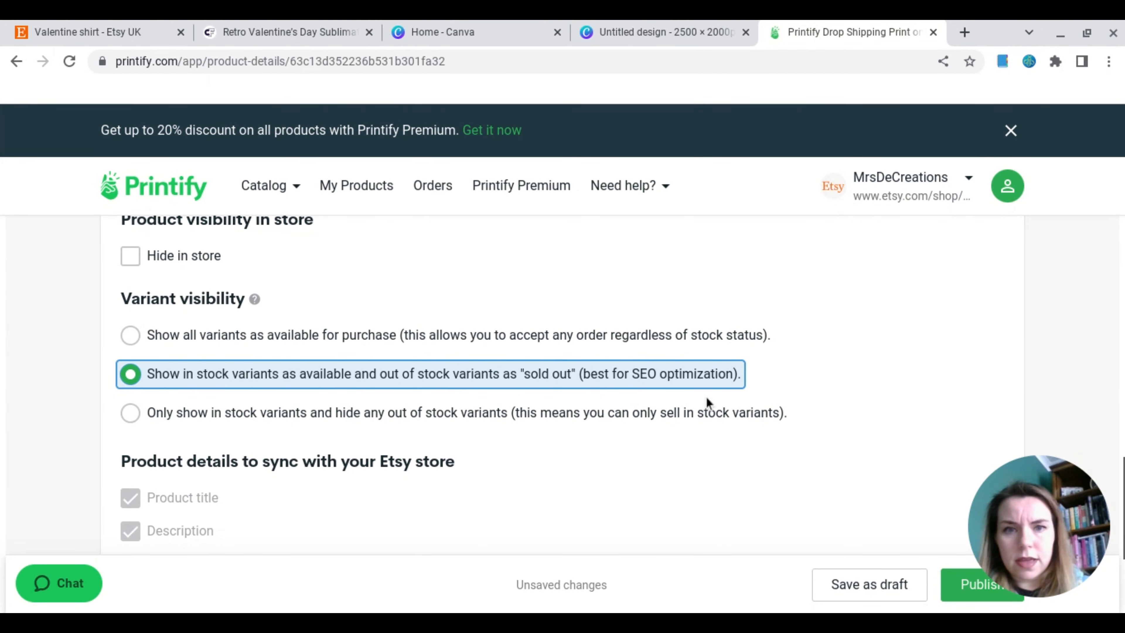
{"action": "scroll", "coordinate": [691, 423], "scroll_direction": "down", "scroll_amount": 2}
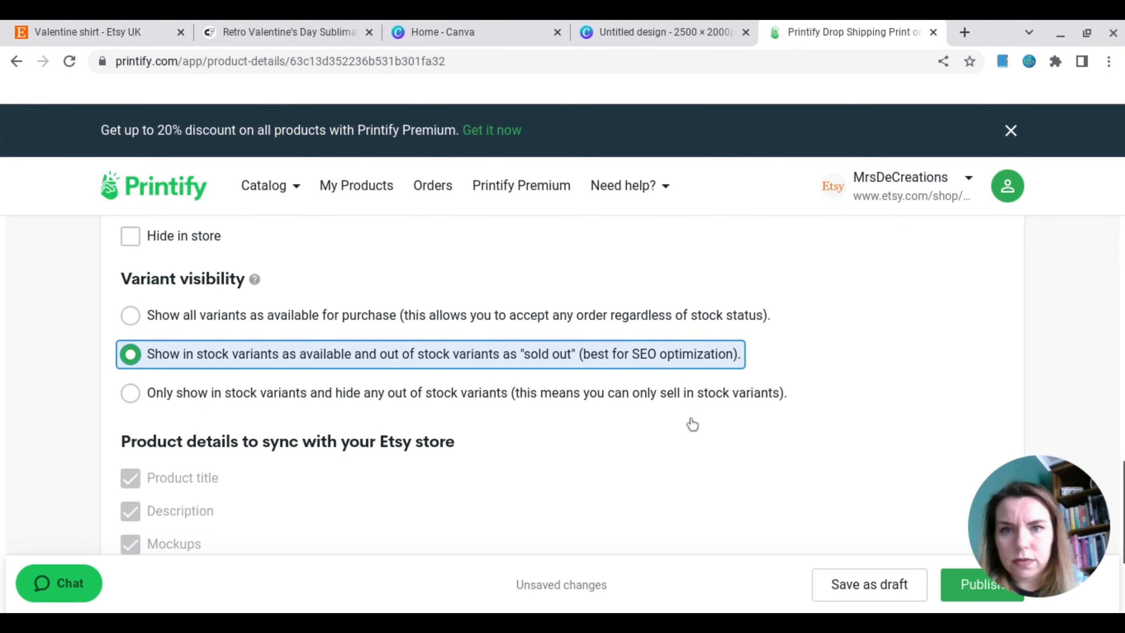
Assign the existing shipping profile "US Free Delivery: 1-5 business days" instead of creating a new one, and publish the product.
{"action": "scroll", "coordinate": [692, 425], "scroll_direction": "down", "scroll_amount": 5}
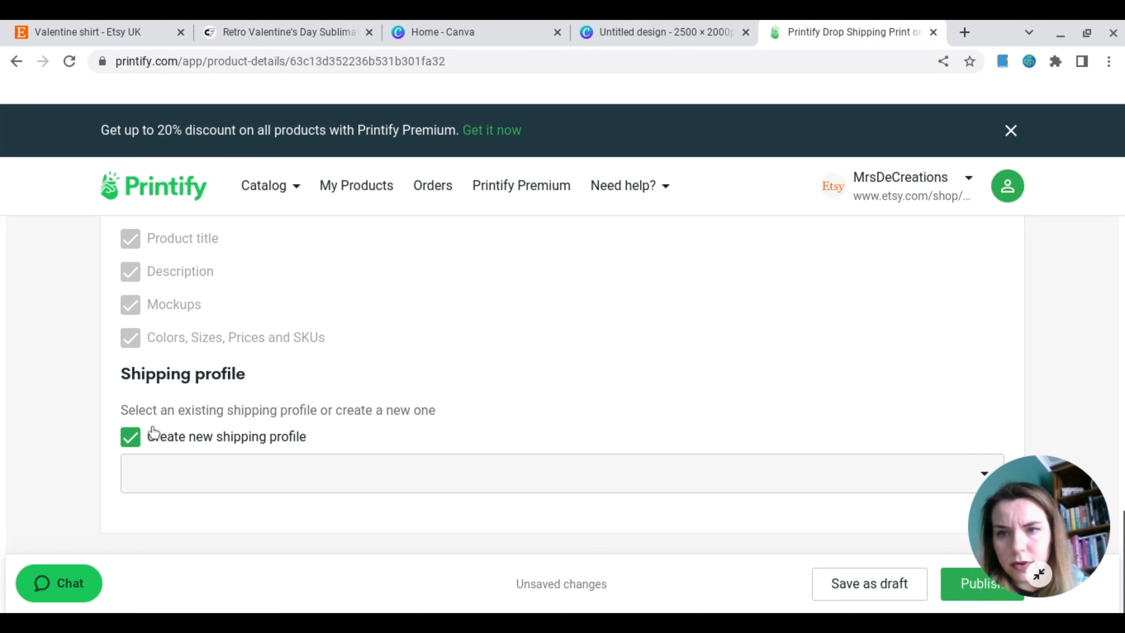
{"action": "left_click", "coordinate": [133, 436]}
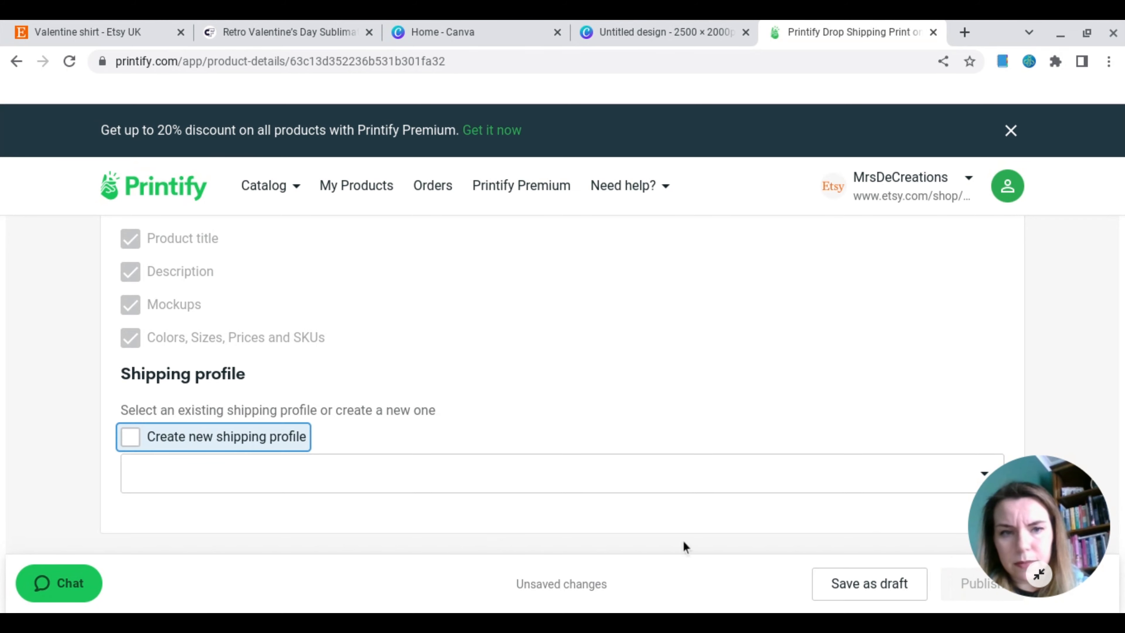
{"action": "left_click", "coordinate": [937, 484]}
{"action": "scroll", "coordinate": [628, 404], "scroll_direction": "down", "scroll_amount": 10}
{"action": "scroll", "coordinate": [628, 405], "scroll_direction": "down", "scroll_amount": 1}
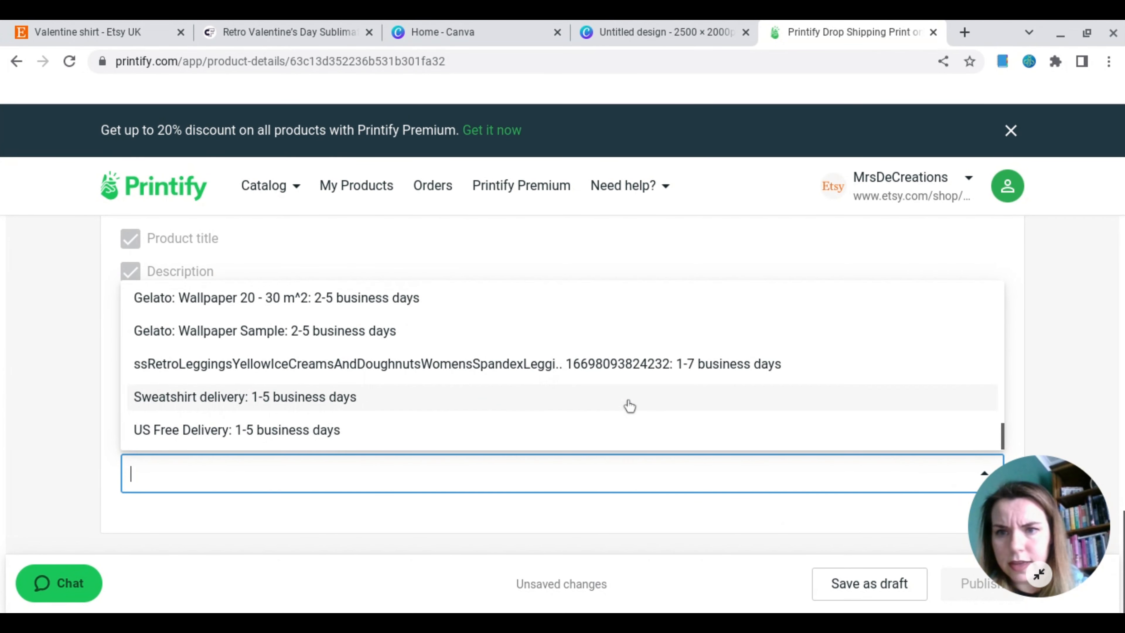
{"action": "left_click", "coordinate": [234, 430]}
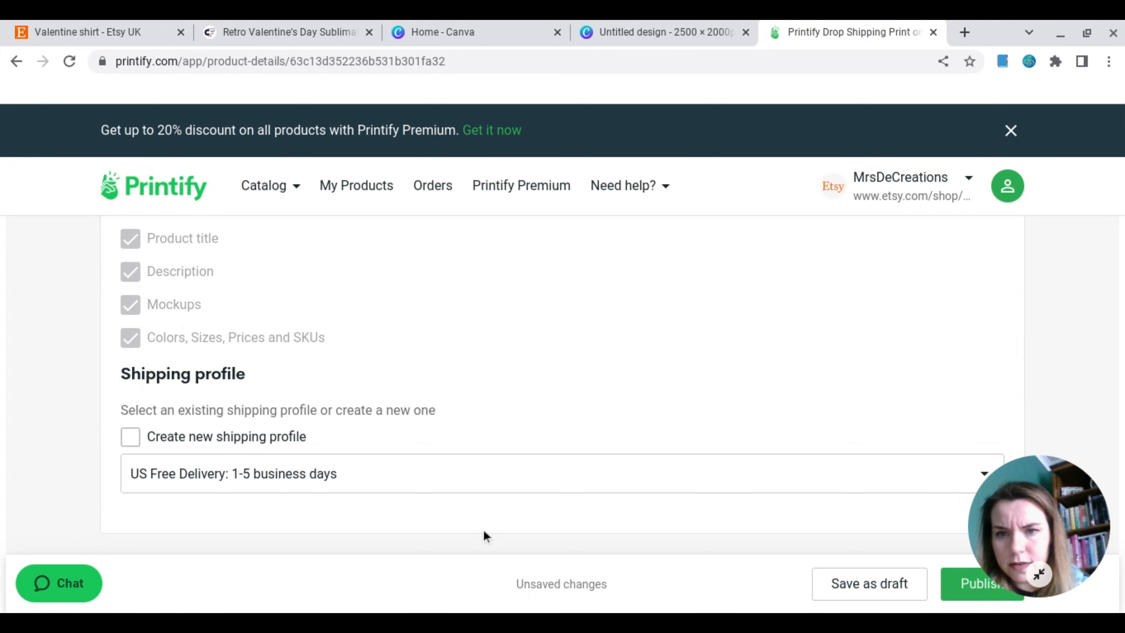
{"action": "left_click", "coordinate": [960, 593]}
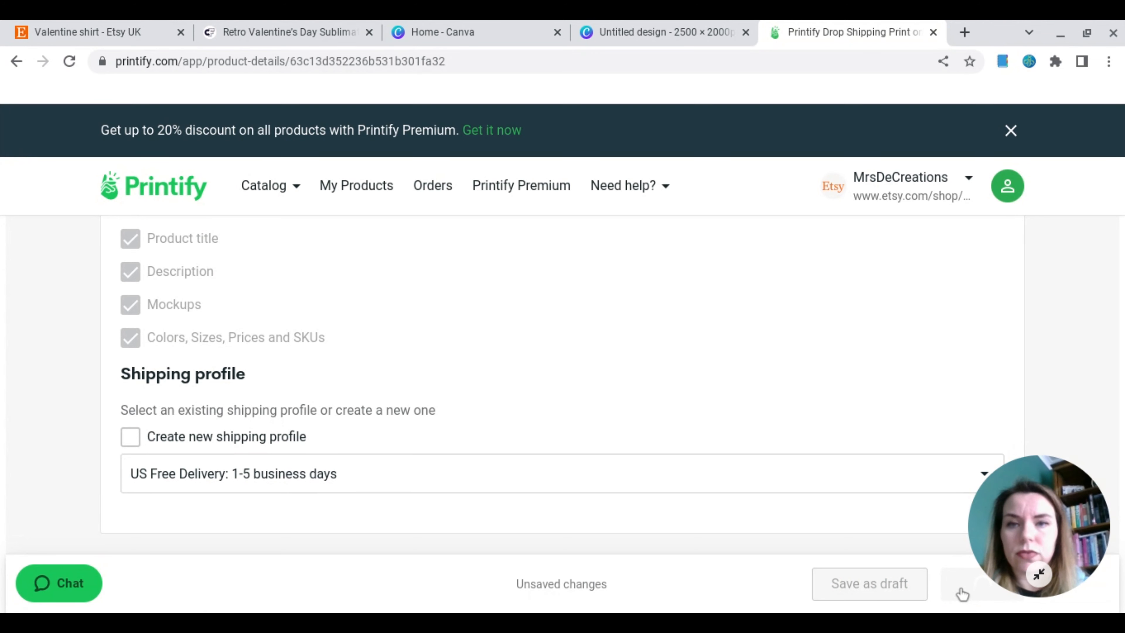
Open the Etsy Shop Manager listings page in a new browser tab.
{"action": "left_click", "coordinate": [959, 31]}
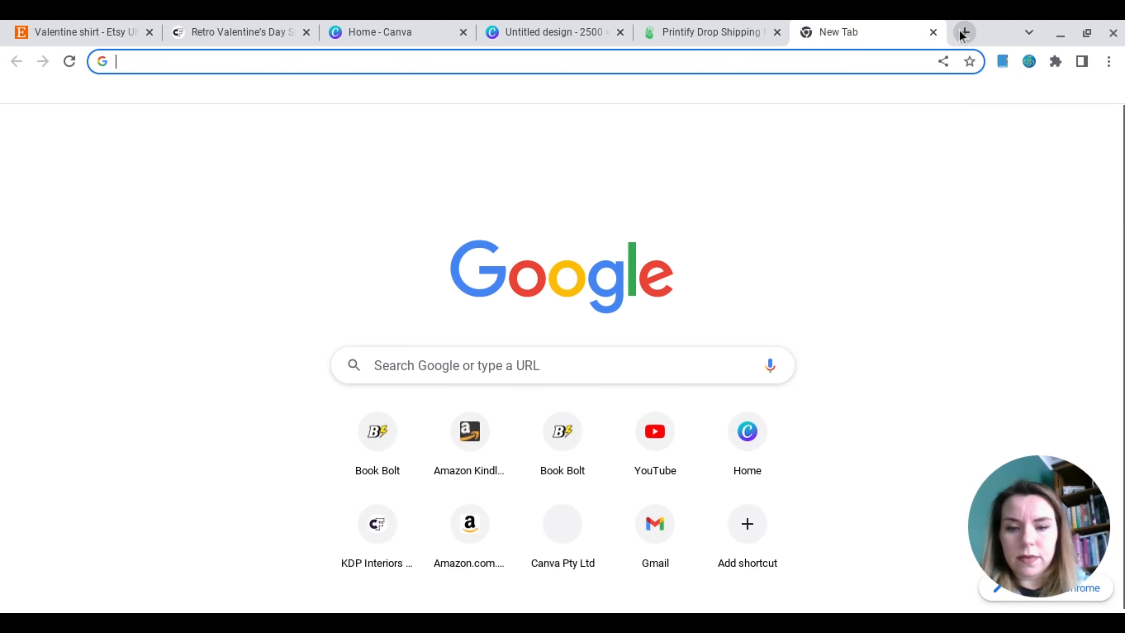
{"action": "type", "text": "ets"}
{"action": "key", "text": "Return"}
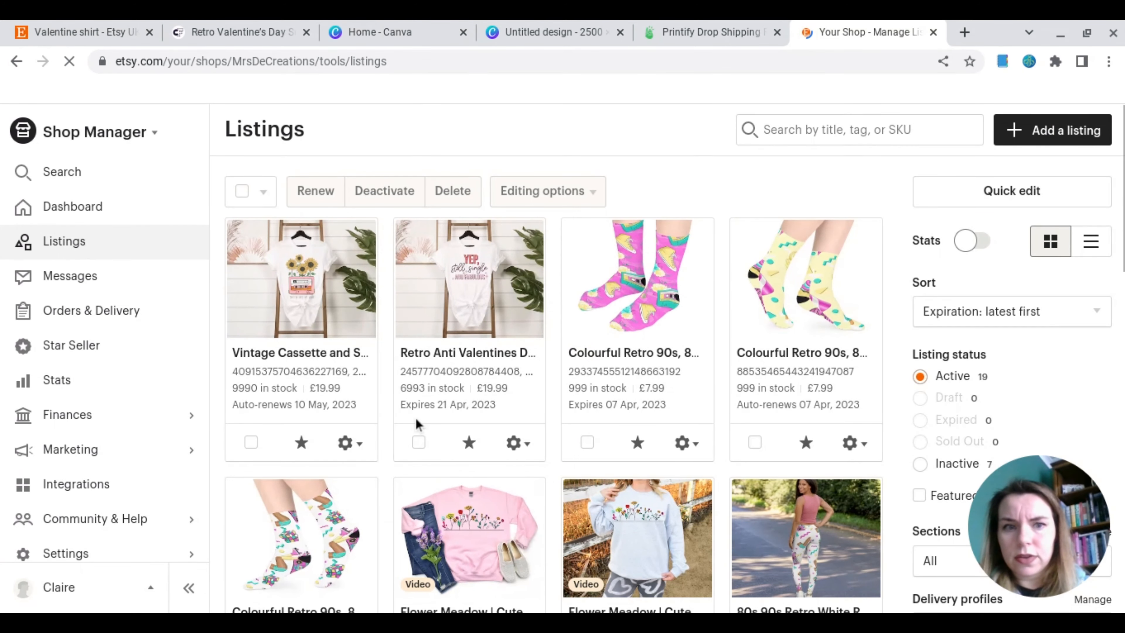
Reload the shop's listings page and open the "I Love You More Than Coffee Valentines Shirt" listing for editing.
{"action": "scroll", "coordinate": [416, 424], "scroll_direction": "down", "scroll_amount": 8}
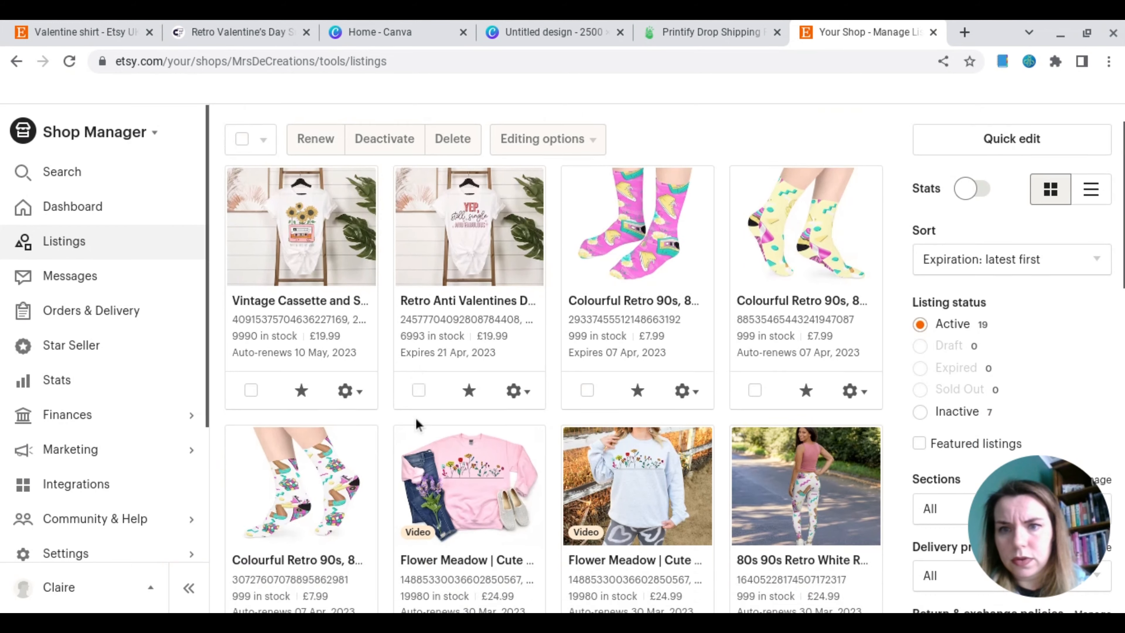
{"action": "scroll", "coordinate": [416, 417], "scroll_direction": "down", "scroll_amount": 10}
{"action": "scroll", "coordinate": [416, 417], "scroll_direction": "up", "scroll_amount": 15}
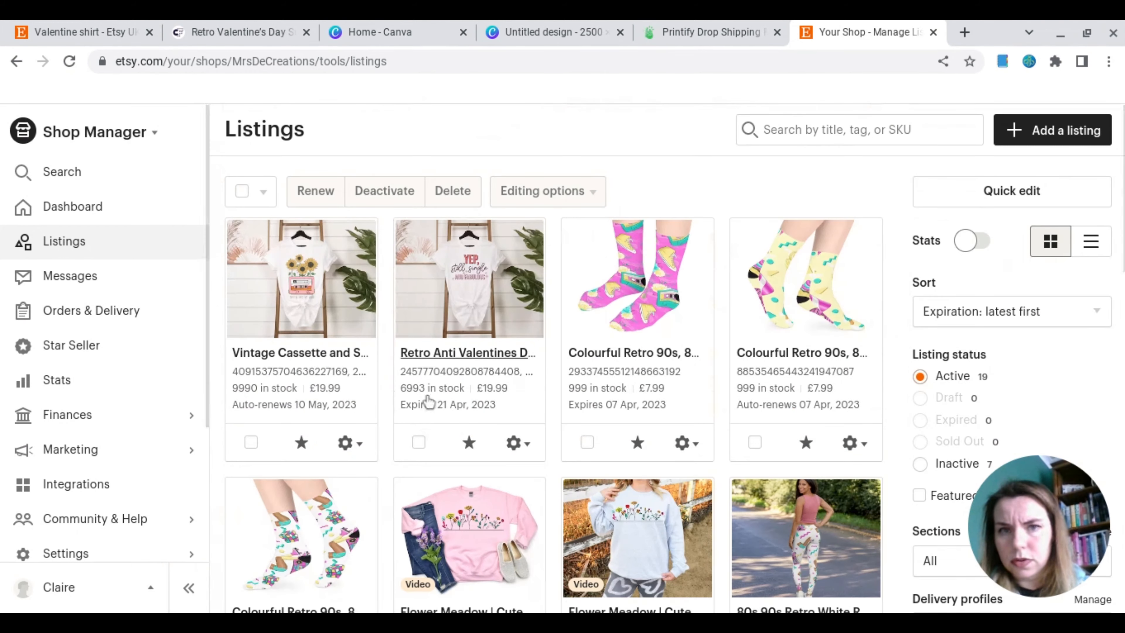
{"action": "left_click", "coordinate": [70, 62]}
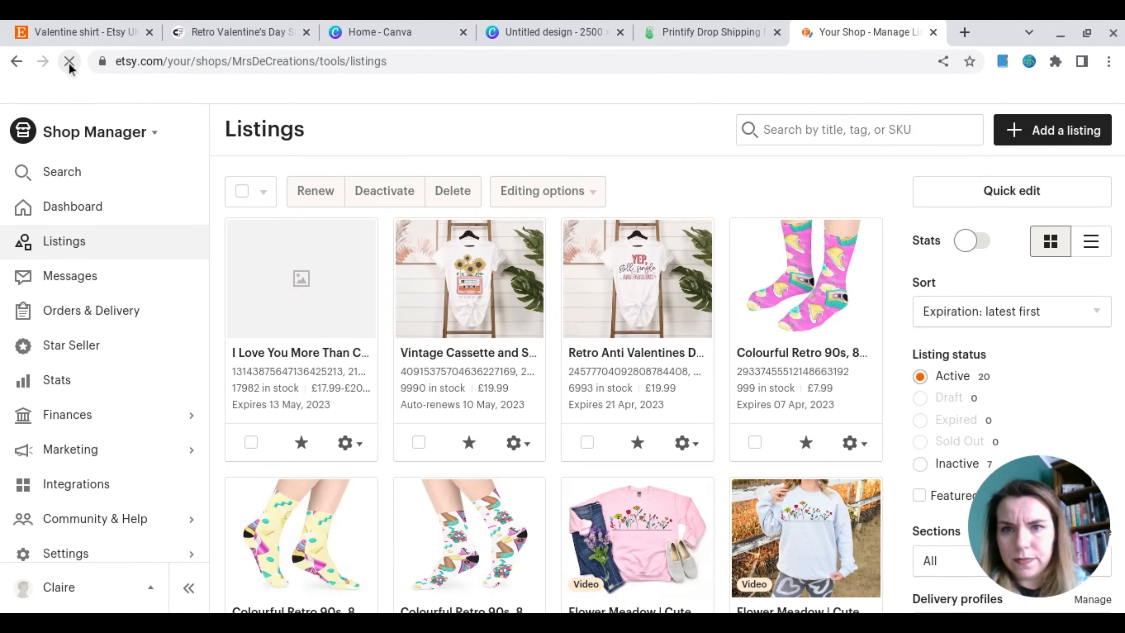
{"action": "left_click", "coordinate": [298, 353]}
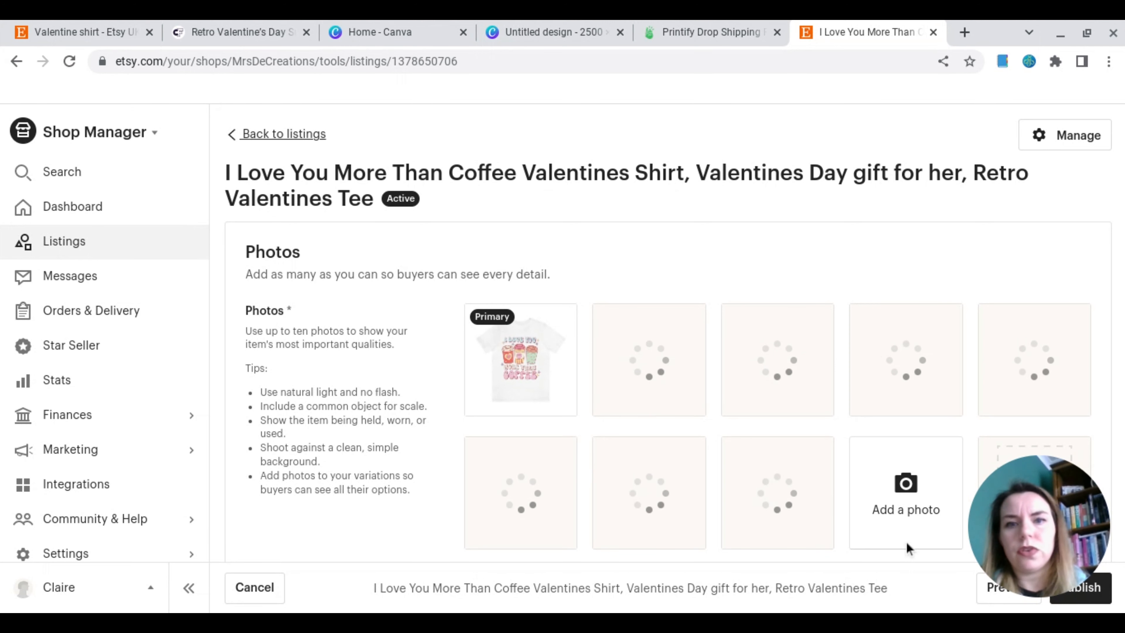
Set the listing's primary colour attribute to White in the listing details.
{"action": "scroll", "coordinate": [906, 540], "scroll_direction": "down", "scroll_amount": 3}
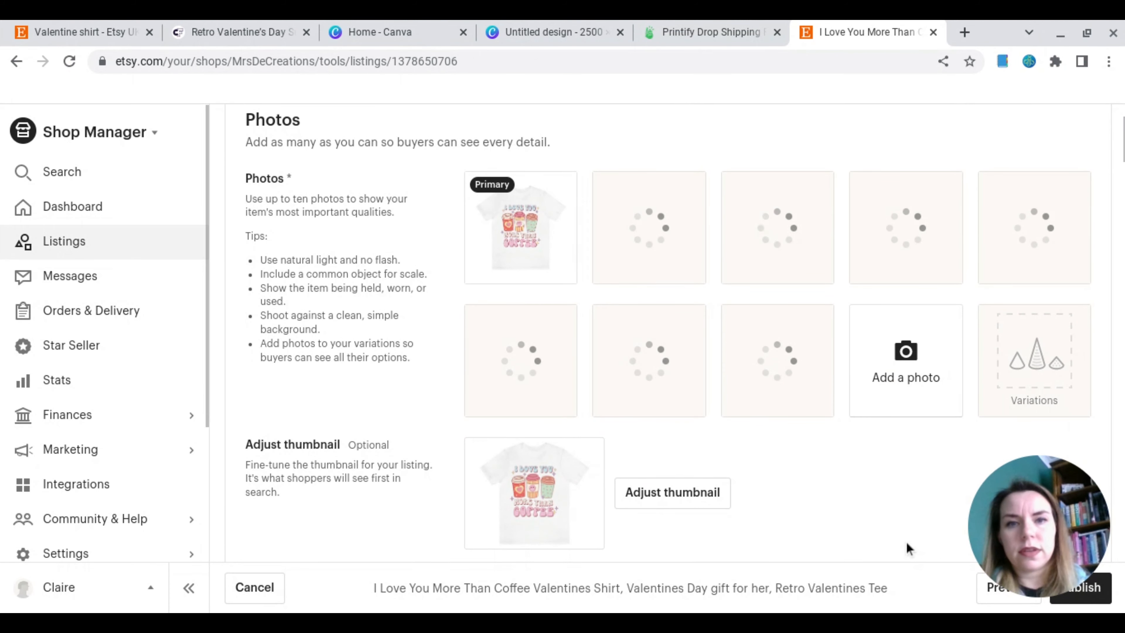
{"action": "scroll", "coordinate": [906, 540], "scroll_direction": "down", "scroll_amount": 3}
{"action": "scroll", "coordinate": [906, 540], "scroll_direction": "down", "scroll_amount": 10}
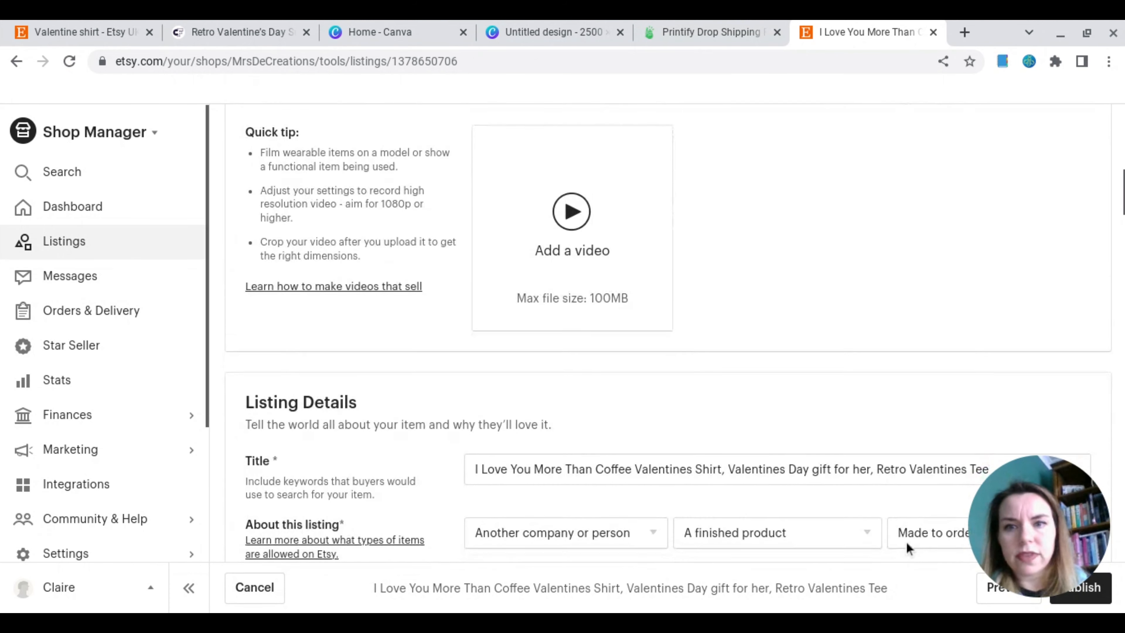
{"action": "scroll", "coordinate": [906, 540], "scroll_direction": "down", "scroll_amount": 4}
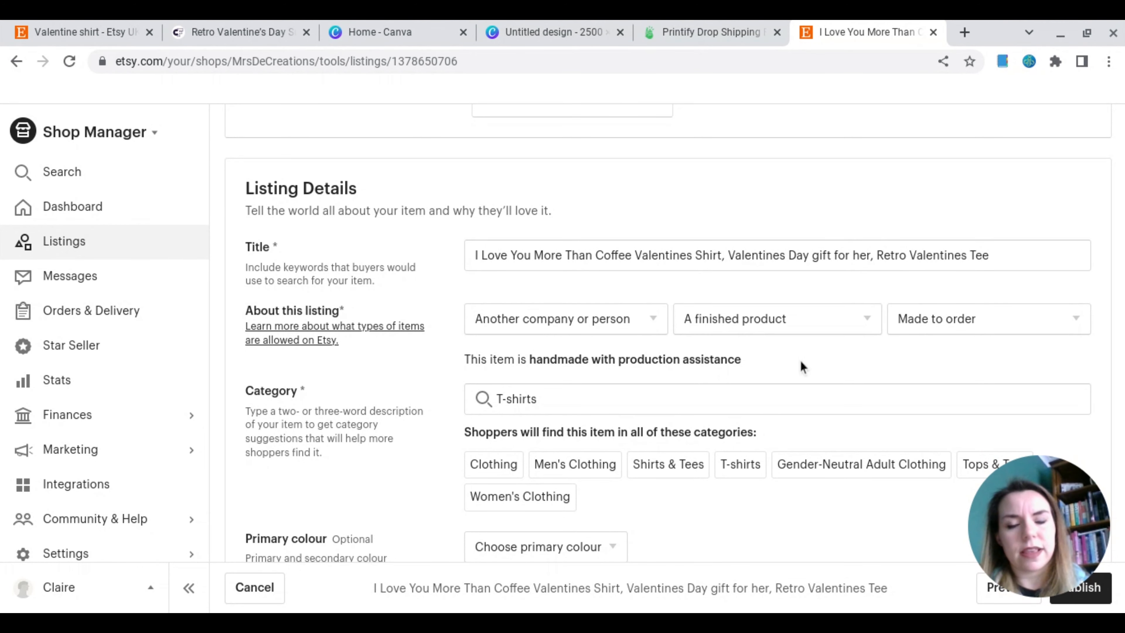
{"action": "scroll", "coordinate": [803, 368], "scroll_direction": "down", "scroll_amount": 3}
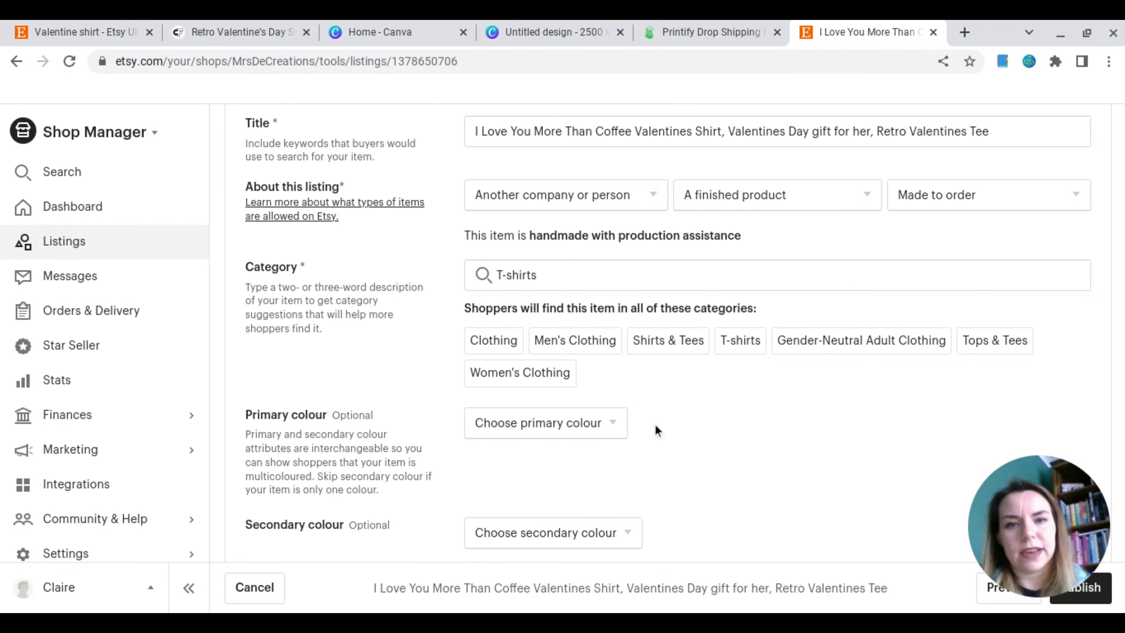
{"action": "scroll", "coordinate": [641, 432], "scroll_direction": "down", "scroll_amount": 2}
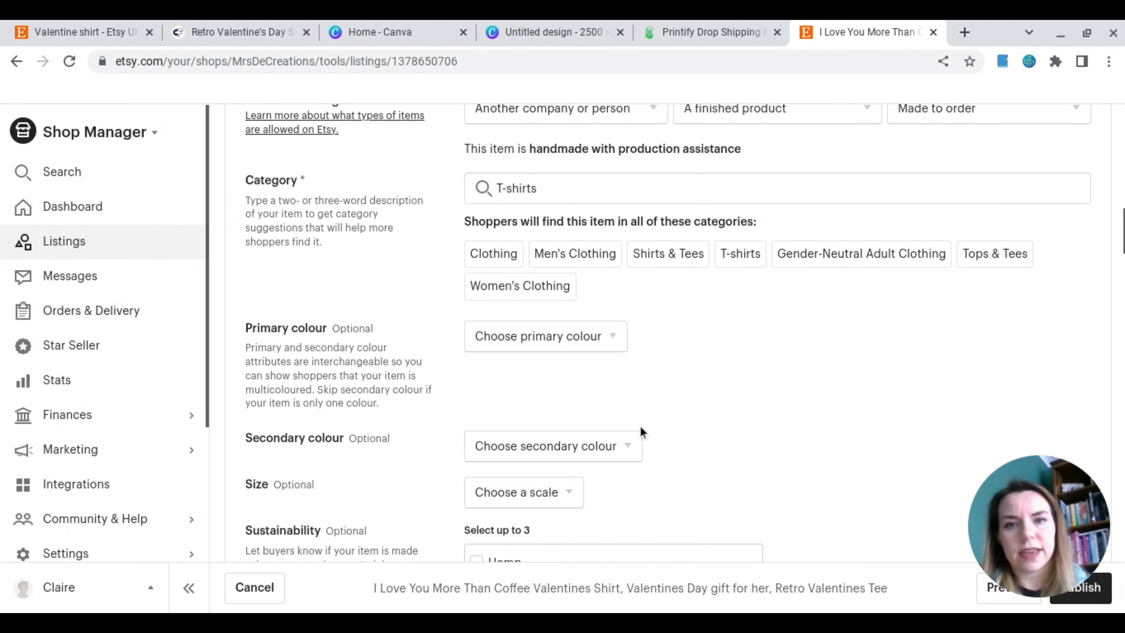
{"action": "left_click", "coordinate": [611, 348]}
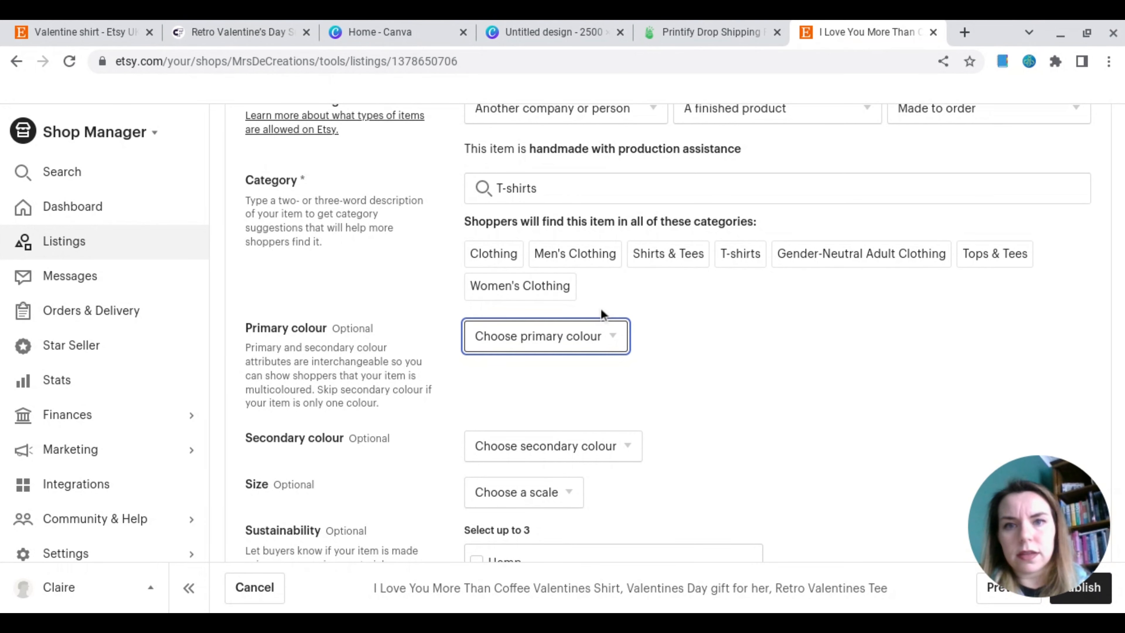
{"action": "left_click", "coordinate": [556, 281]}
{"action": "left_click", "coordinate": [634, 344]}
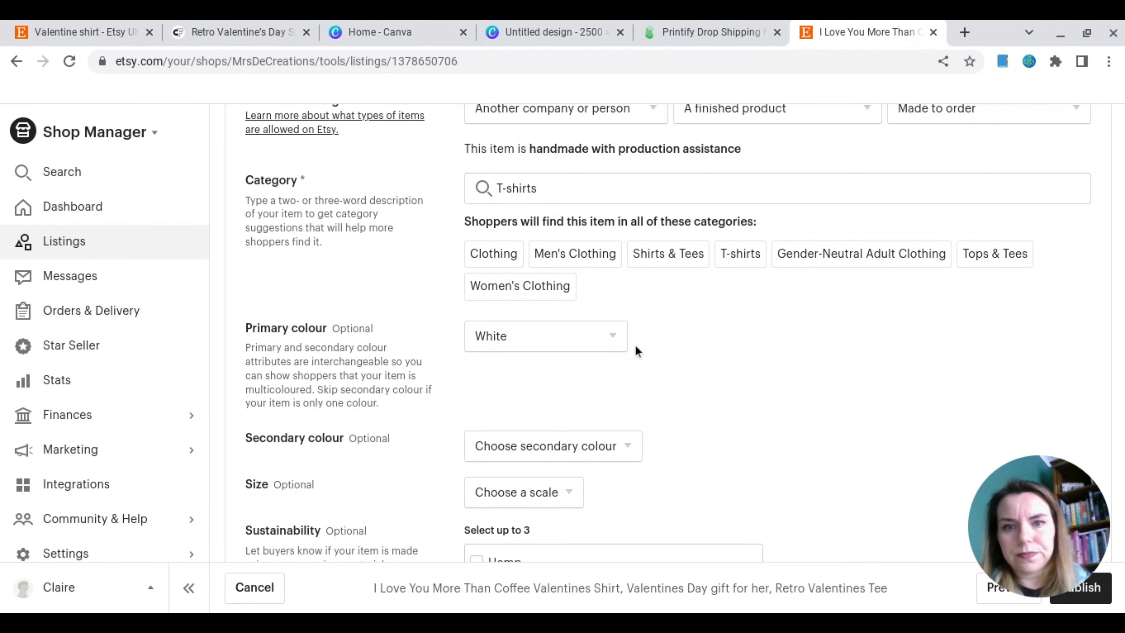
Set the listing's sleeve length to Short sleeve and its neckline to Crew, leaving the size scale unset.
{"action": "scroll", "coordinate": [635, 344], "scroll_direction": "down", "scroll_amount": 4}
{"action": "left_click", "coordinate": [576, 300]}
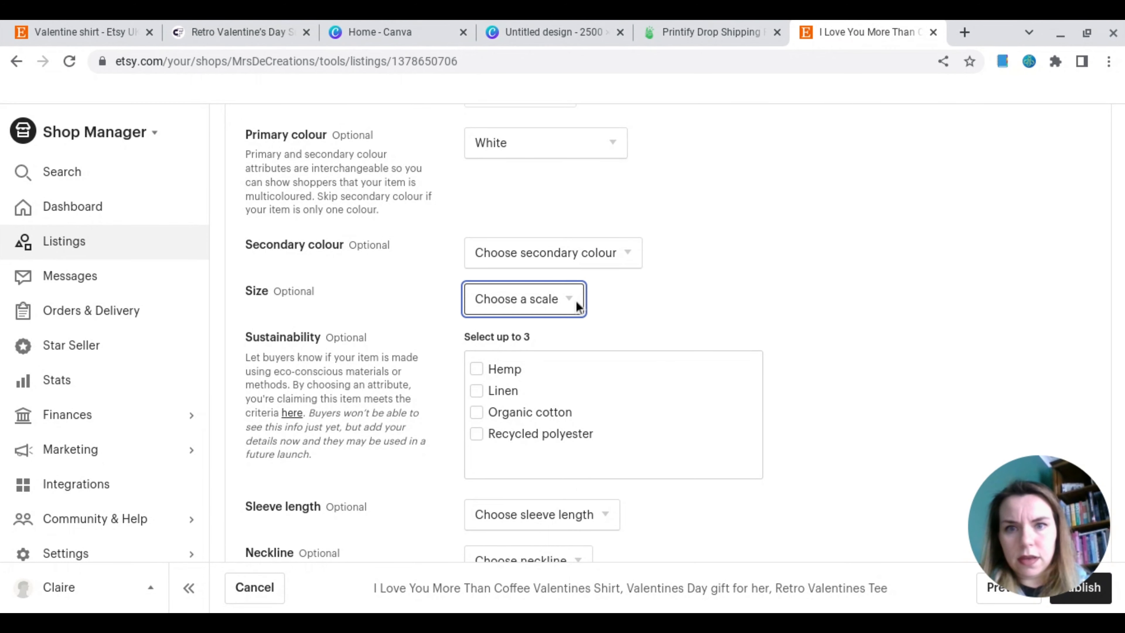
{"action": "left_click", "coordinate": [618, 317]}
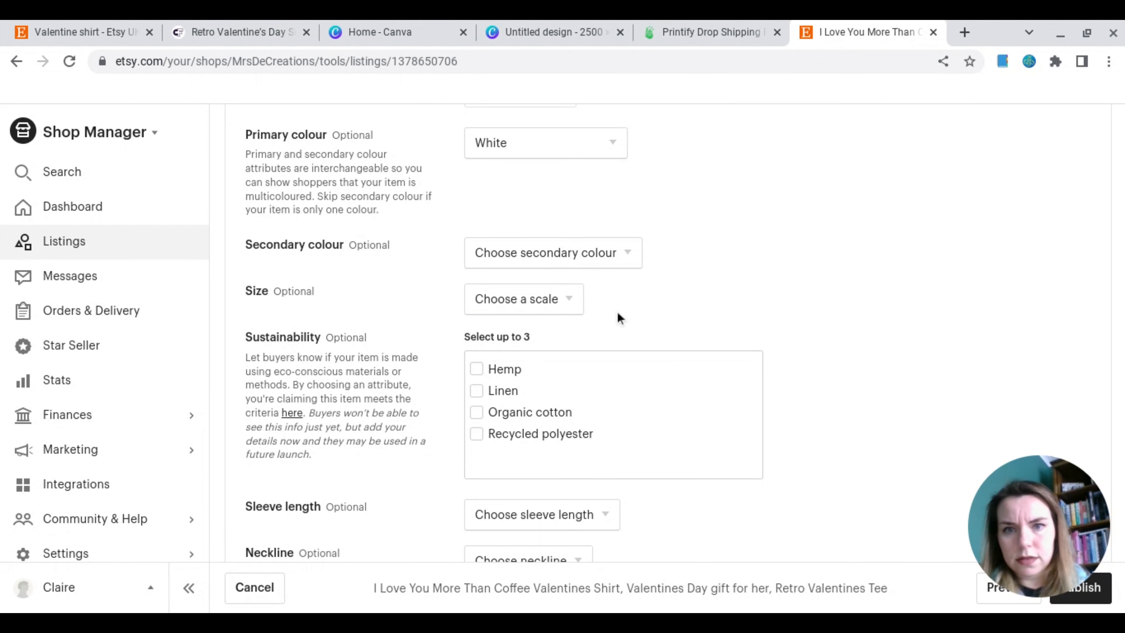
{"action": "scroll", "coordinate": [617, 317], "scroll_direction": "down", "scroll_amount": 3}
{"action": "scroll", "coordinate": [618, 315], "scroll_direction": "down", "scroll_amount": 2}
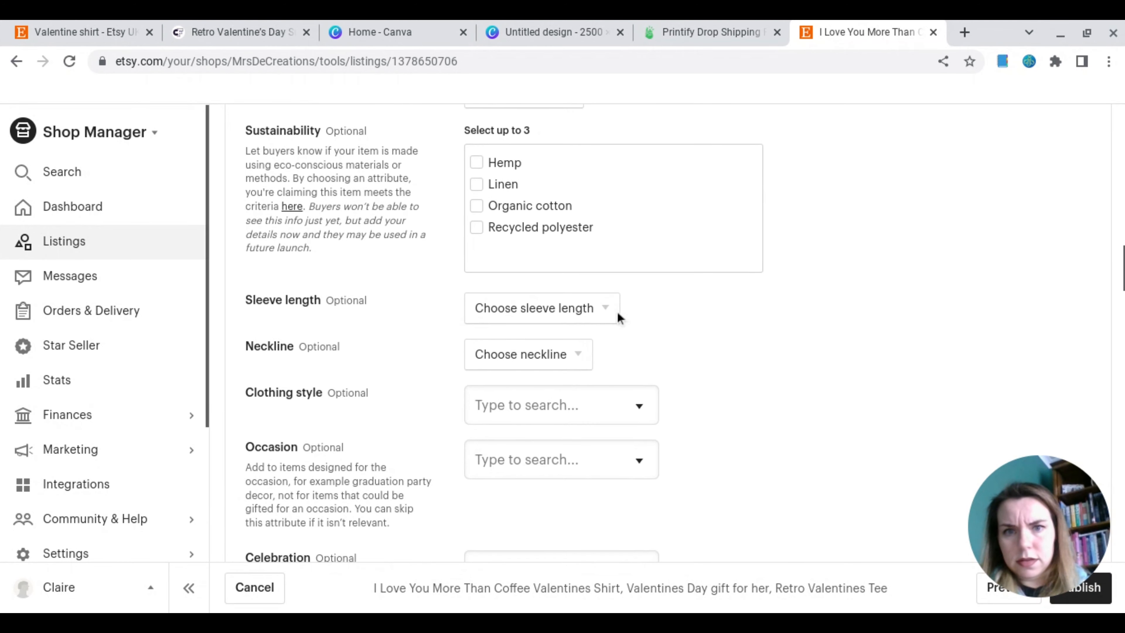
{"action": "left_click", "coordinate": [618, 314]}
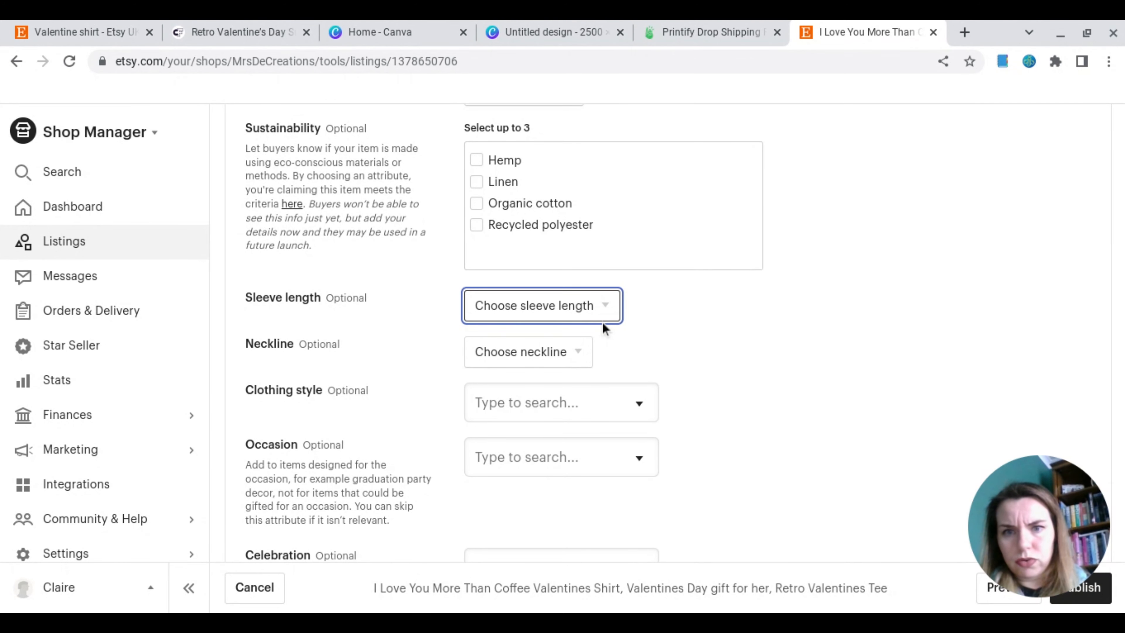
{"action": "left_click", "coordinate": [540, 412]}
{"action": "left_click", "coordinate": [567, 358]}
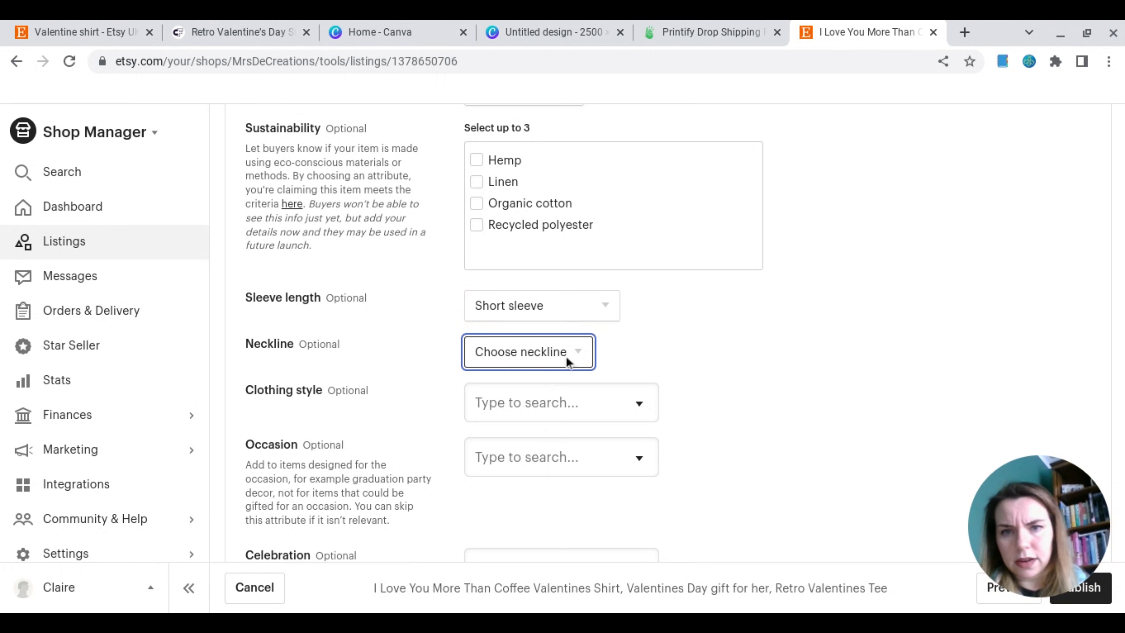
{"action": "left_click", "coordinate": [523, 459]}
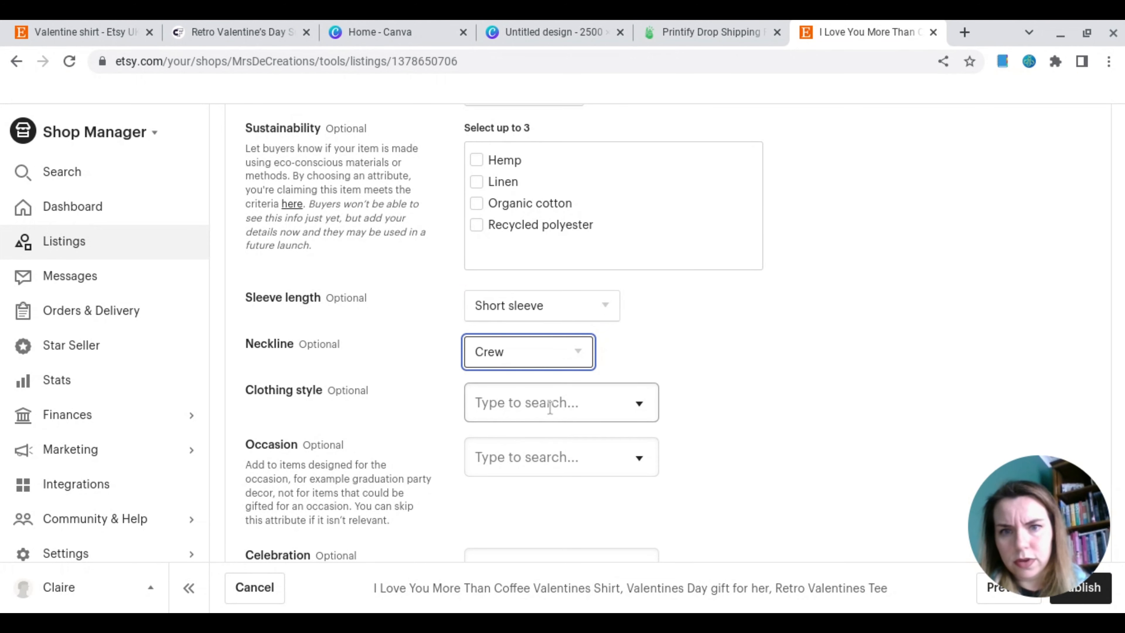
Set the listing's clothing style to Athletic and its occasion to Anniversary.
{"action": "left_click", "coordinate": [549, 406]}
{"action": "left_click", "coordinate": [510, 452]}
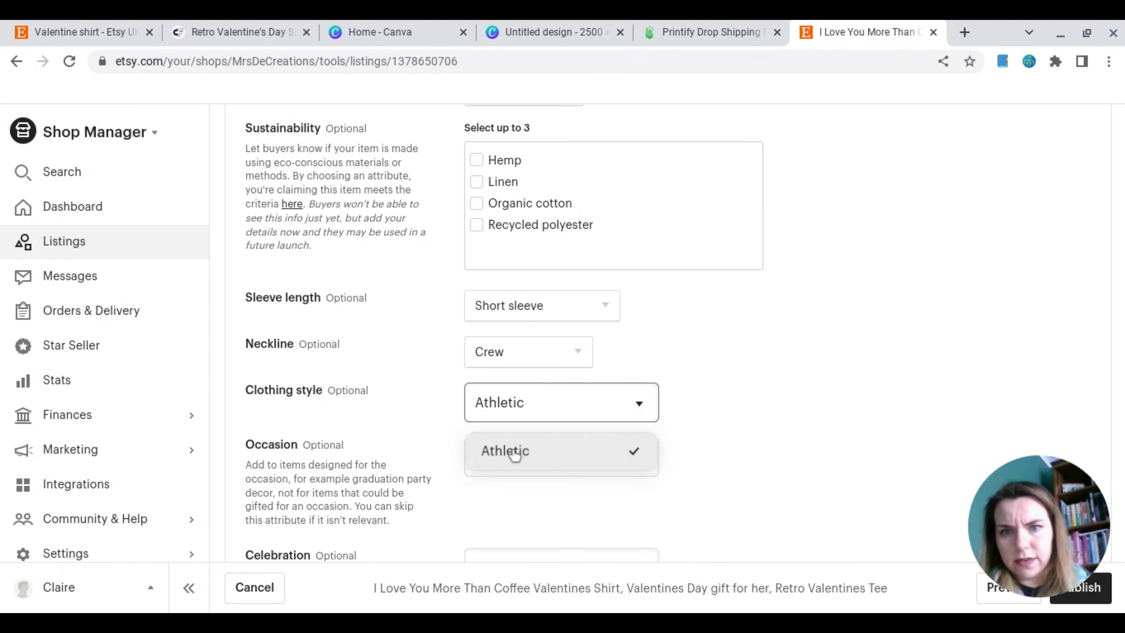
{"action": "left_click", "coordinate": [513, 451]}
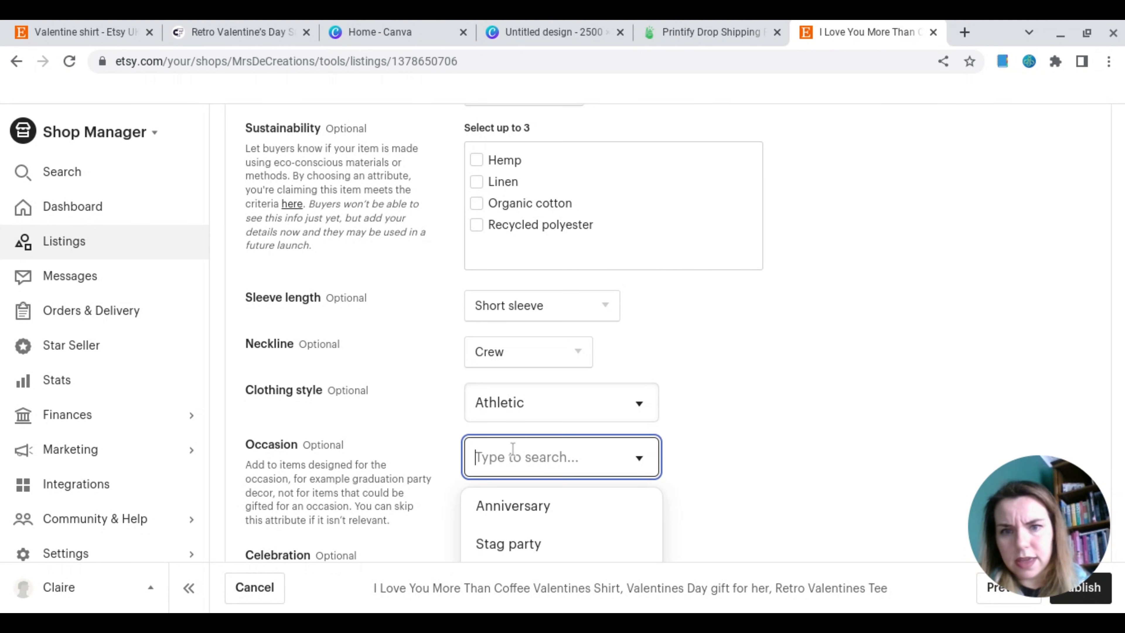
{"action": "scroll", "coordinate": [559, 474], "scroll_direction": "down", "scroll_amount": 5}
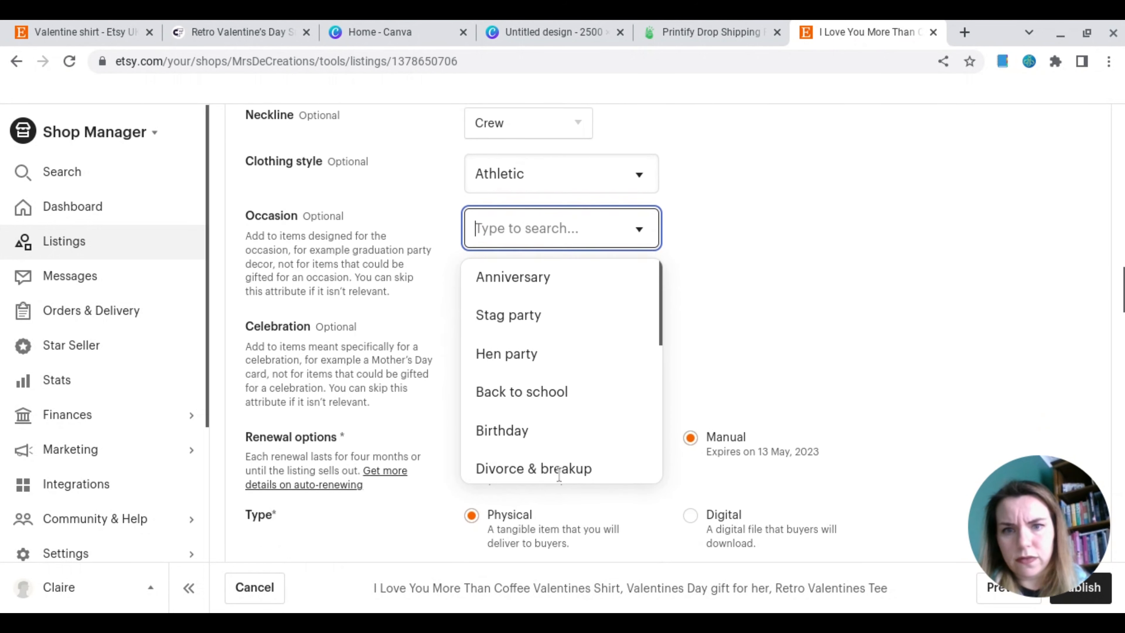
{"action": "left_click", "coordinate": [729, 326]}
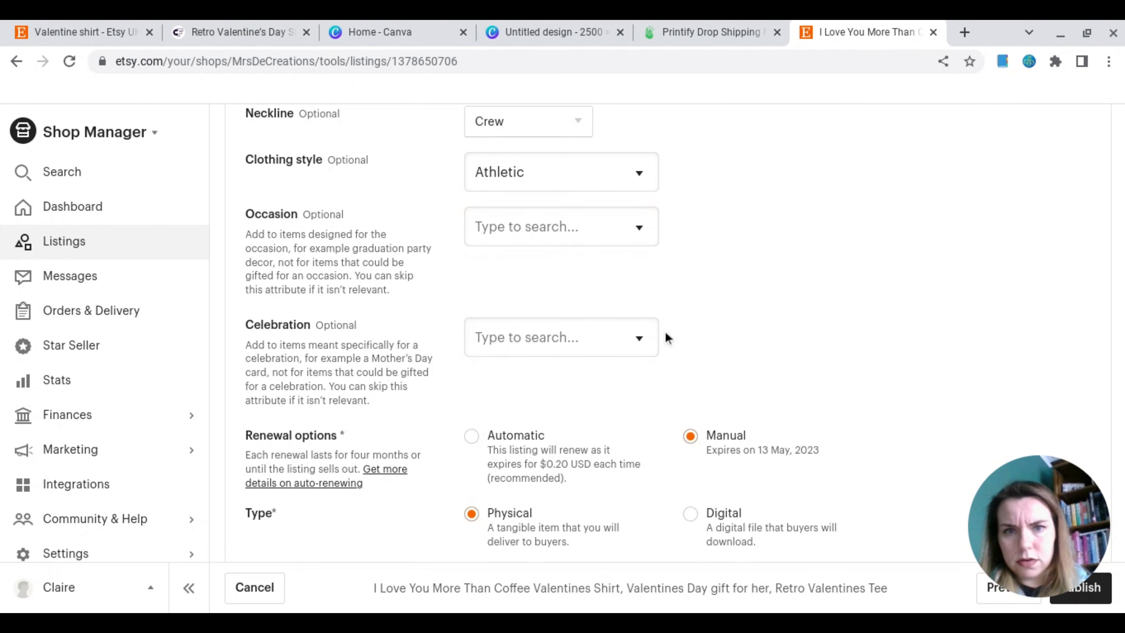
{"action": "left_click", "coordinate": [644, 233]}
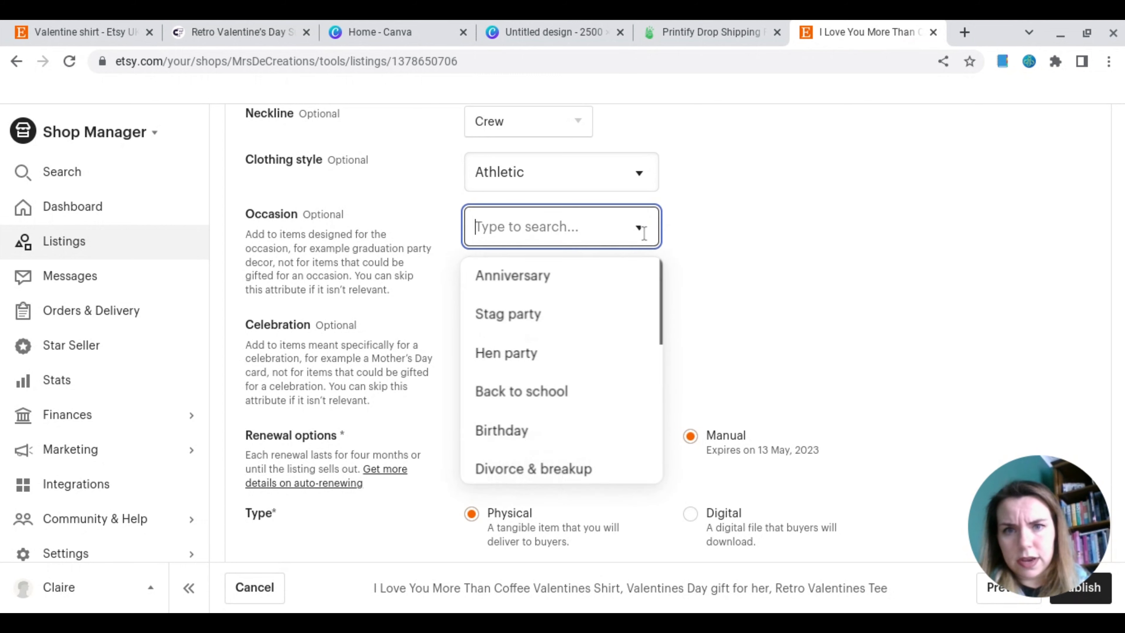
{"action": "left_click", "coordinate": [560, 277]}
Set the celebration to Valentine's Day and switch the renewal option to Automatic, dismissing the auto-renew details.
{"action": "left_click", "coordinate": [539, 340]}
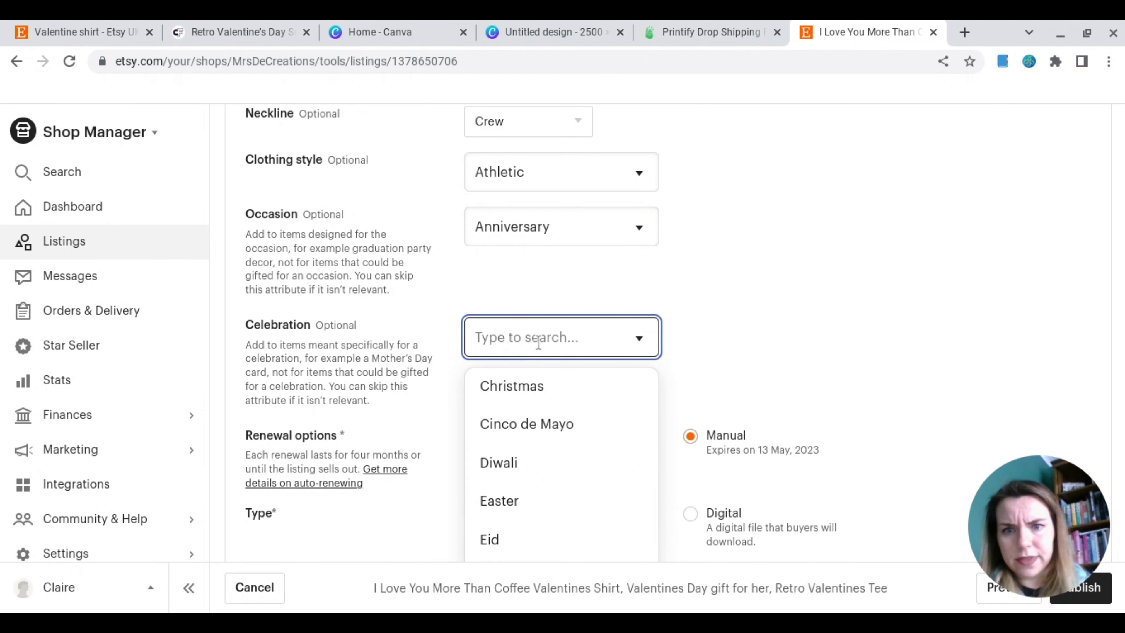
{"action": "scroll", "coordinate": [548, 467], "scroll_direction": "down", "scroll_amount": 3}
{"action": "scroll", "coordinate": [548, 467], "scroll_direction": "down", "scroll_amount": 3}
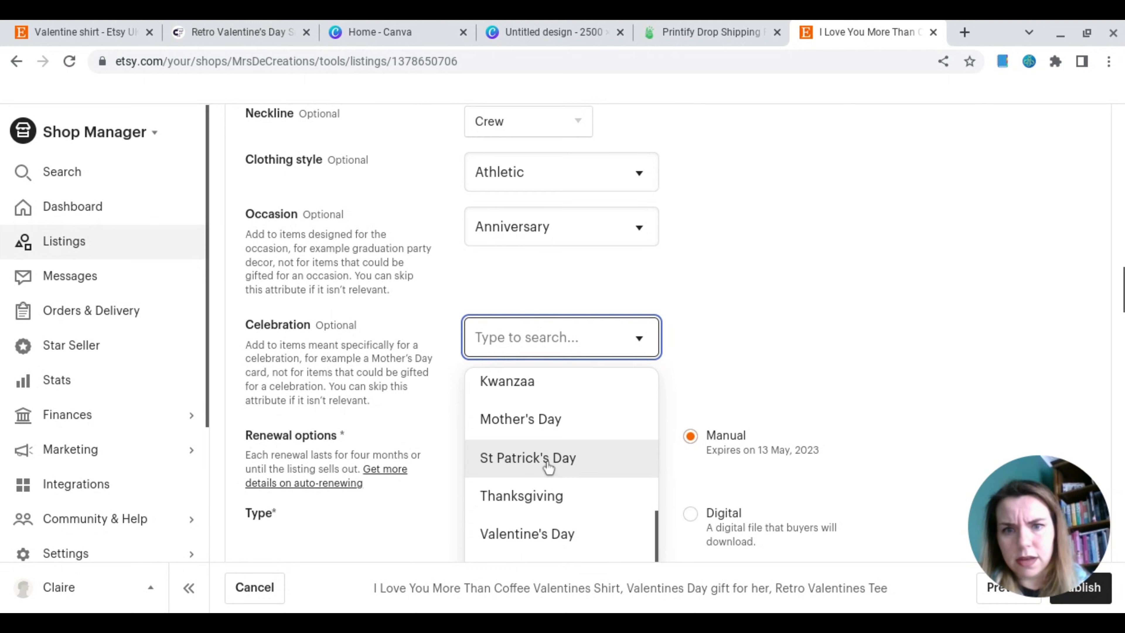
{"action": "left_click", "coordinate": [534, 539]}
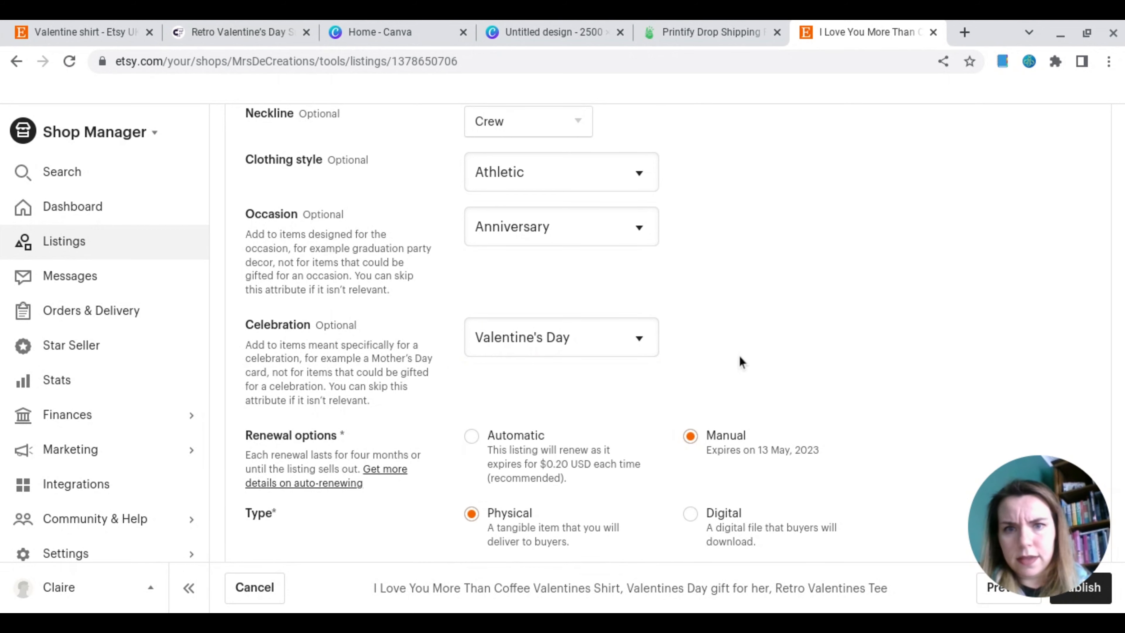
{"action": "left_click", "coordinate": [474, 435]}
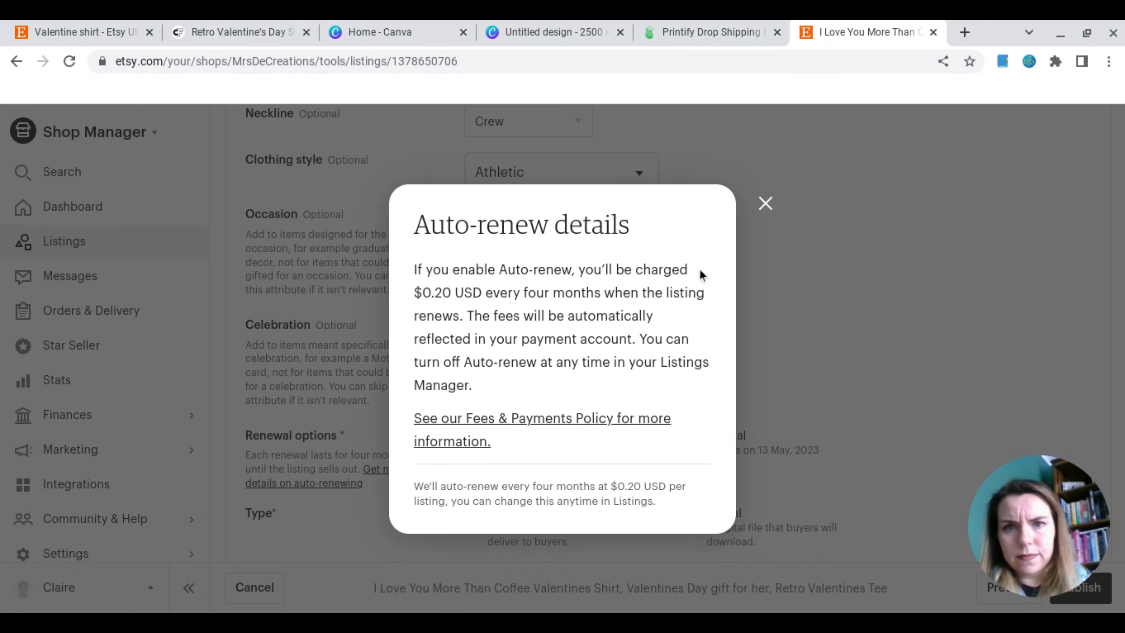
{"action": "left_click", "coordinate": [774, 215]}
Assign the listing to the T-Shirts shop section, below the production partners.
{"action": "scroll", "coordinate": [776, 218], "scroll_direction": "down", "scroll_amount": 4}
{"action": "scroll", "coordinate": [775, 218], "scroll_direction": "down", "scroll_amount": 5}
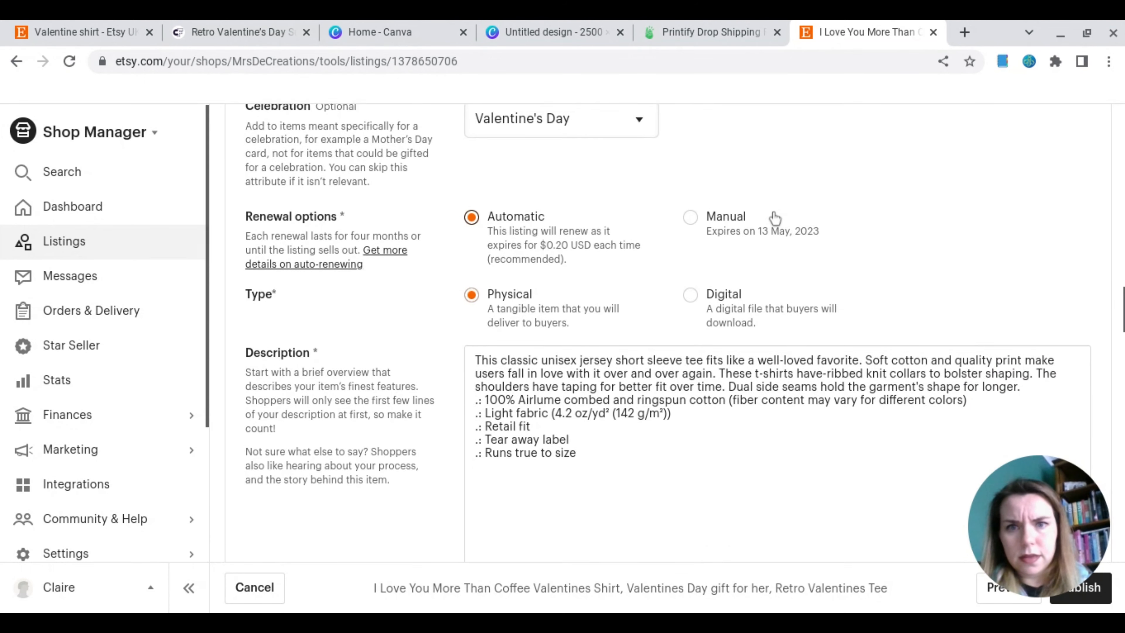
{"action": "scroll", "coordinate": [775, 218], "scroll_direction": "down", "scroll_amount": 5}
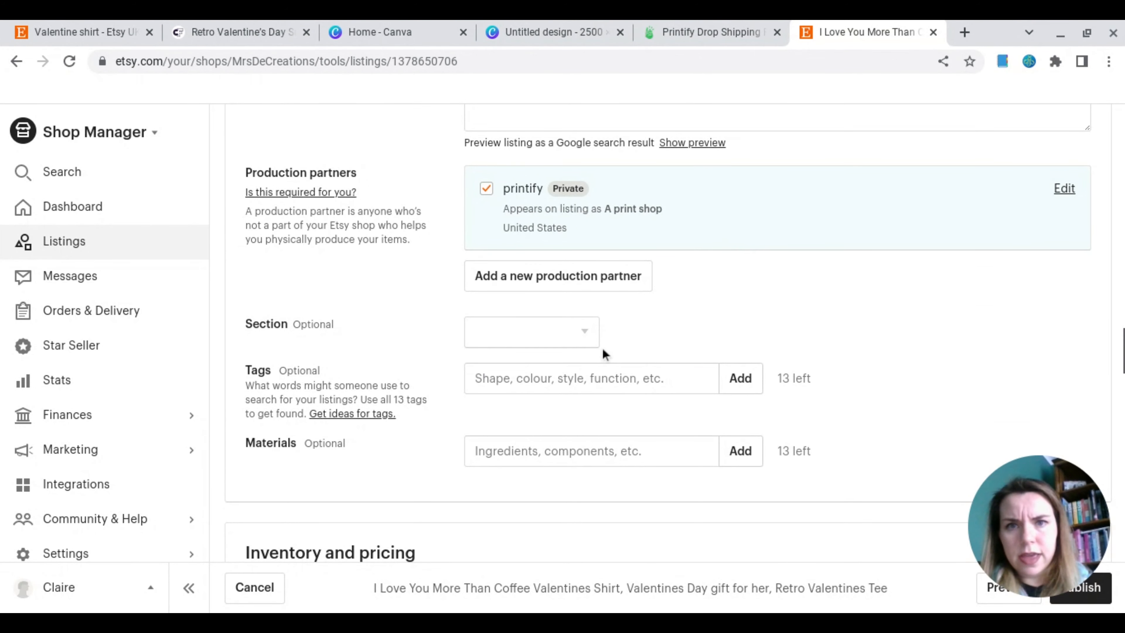
{"action": "left_click", "coordinate": [589, 336]}
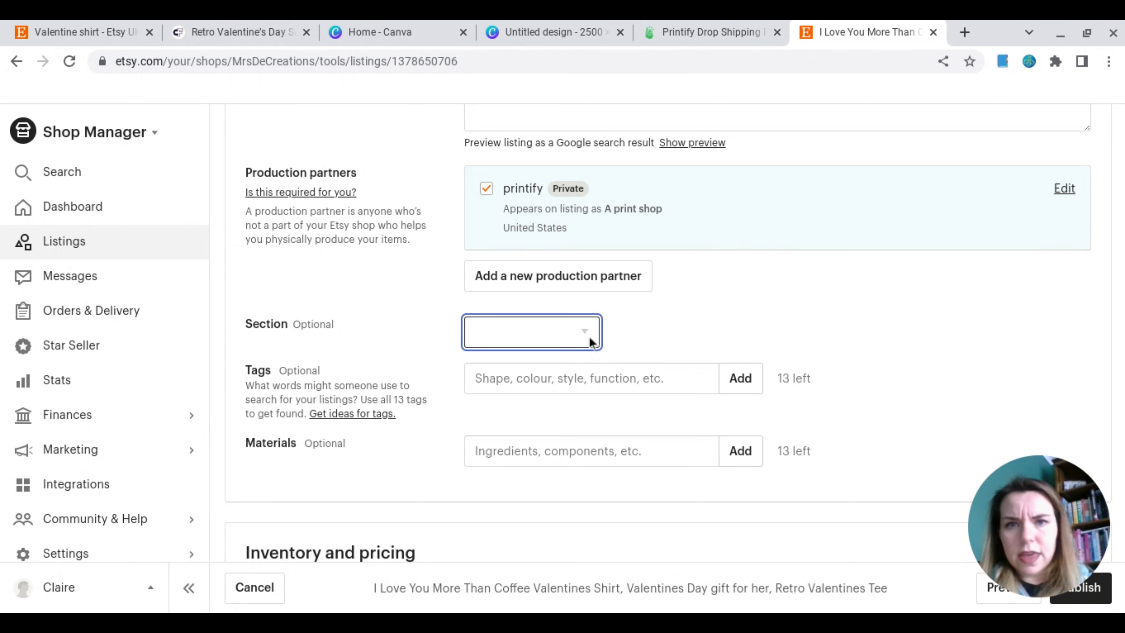
{"action": "left_click", "coordinate": [519, 167]}
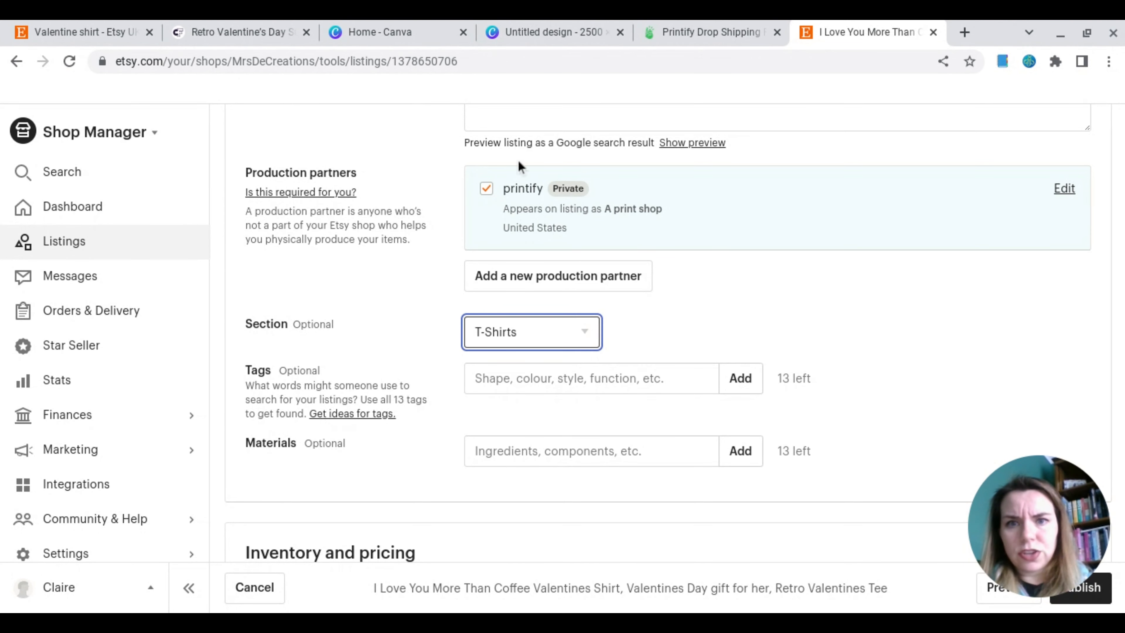
{"action": "left_click", "coordinate": [681, 329]}
Copy the title of the women's Valentine's Day sweatshirt listing from its EverBee analytics, and switch to the Printify products page.
{"action": "scroll", "coordinate": [680, 330], "scroll_direction": "down", "scroll_amount": 2}
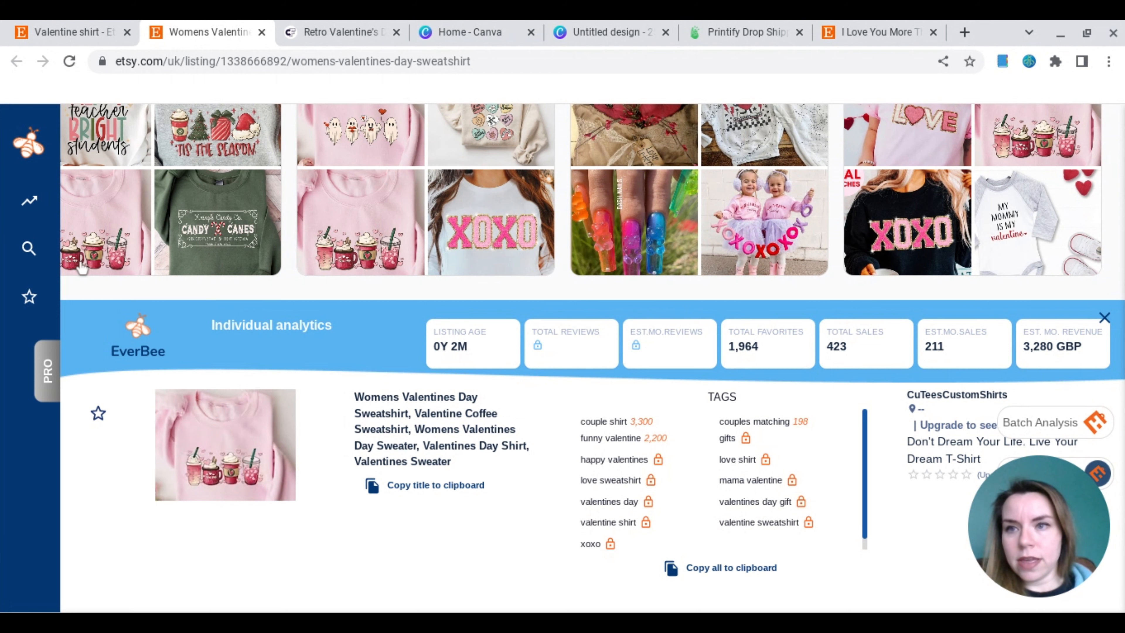
{"action": "mouse_move", "coordinate": [39, 209]}
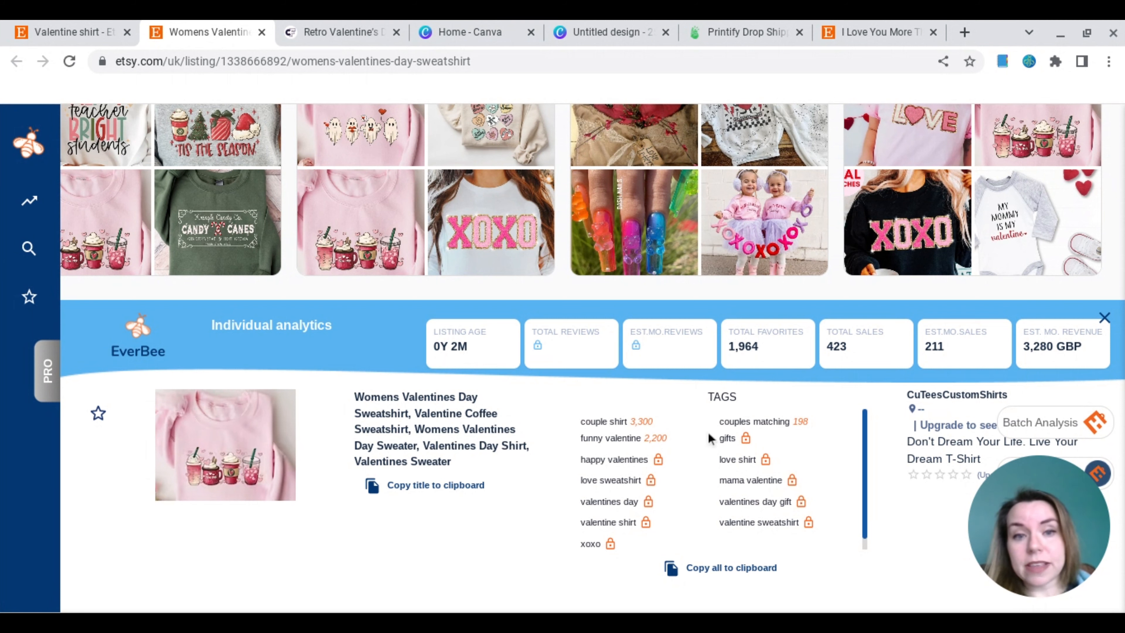
{"action": "mouse_move", "coordinate": [650, 426]}
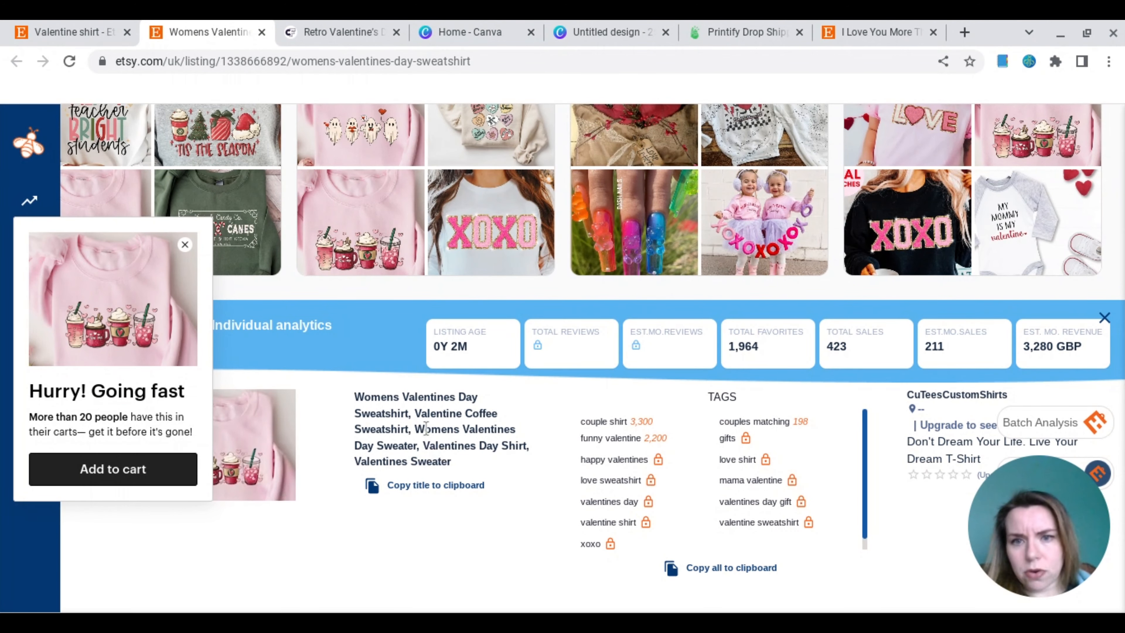
{"action": "left_click", "coordinate": [450, 487]}
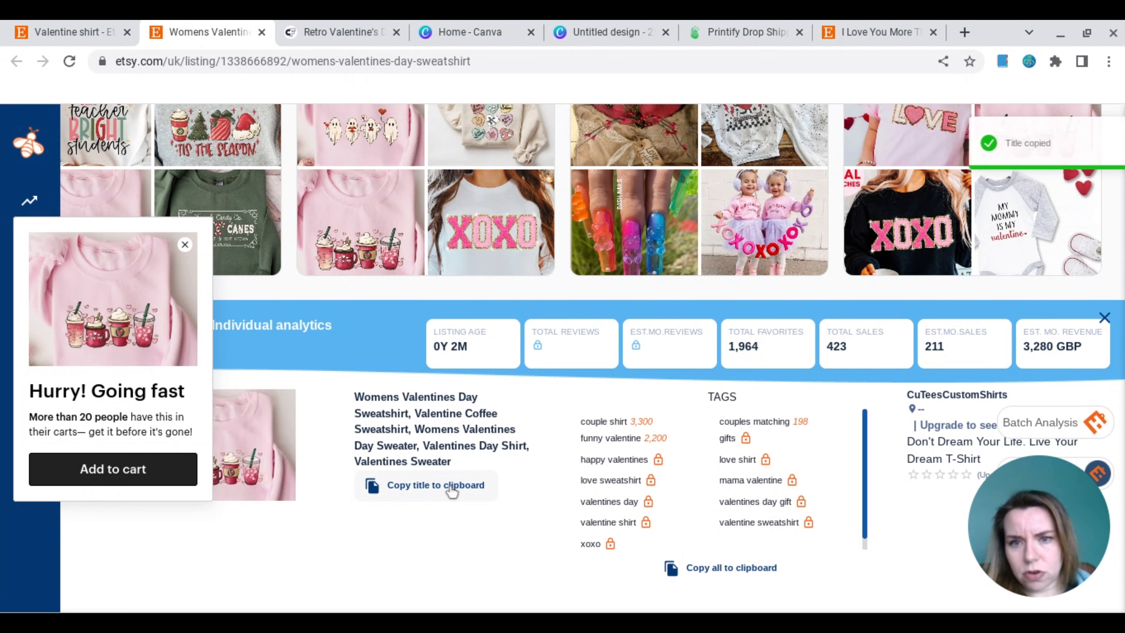
{"action": "left_click", "coordinate": [747, 36]}
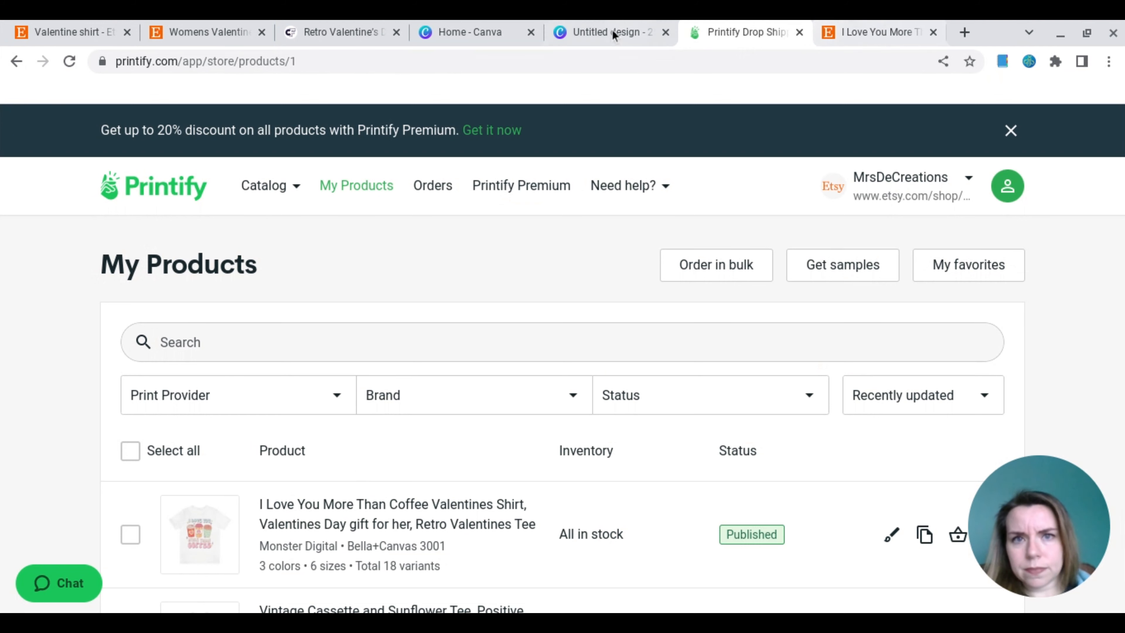
Switch to the Etsy listing and add tags from the copied competitor title, keeping Valentines Day Shirt and removing Valentines Sweater.
{"action": "left_click", "coordinate": [887, 34]}
{"action": "left_click", "coordinate": [522, 293]}
{"action": "key", "text": "ctrl+v"}
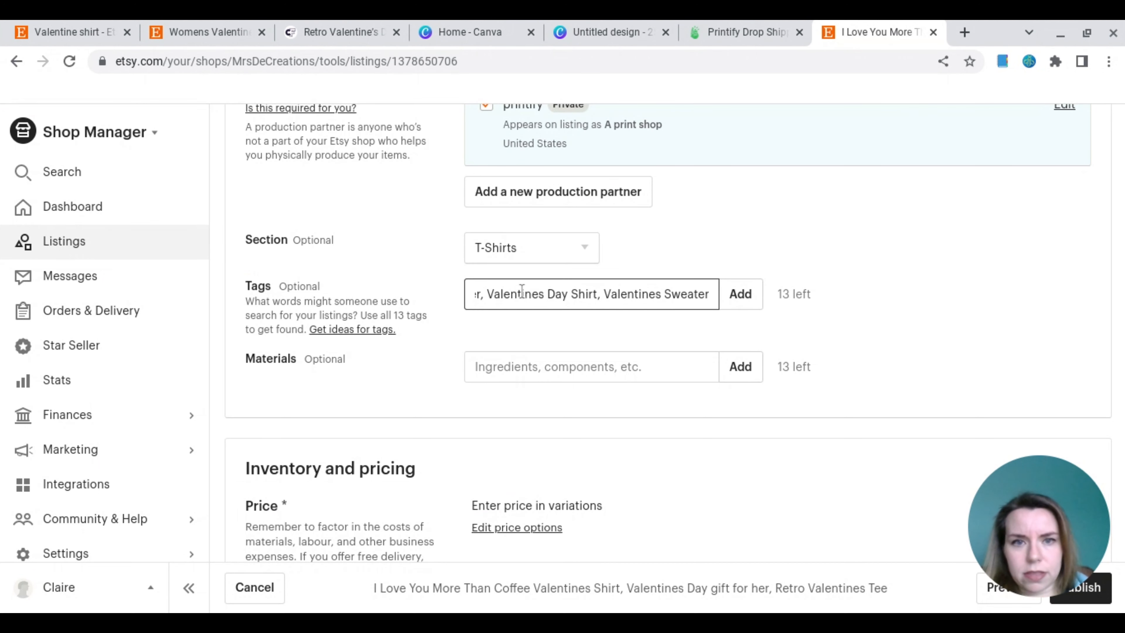
{"action": "left_click", "coordinate": [739, 296]}
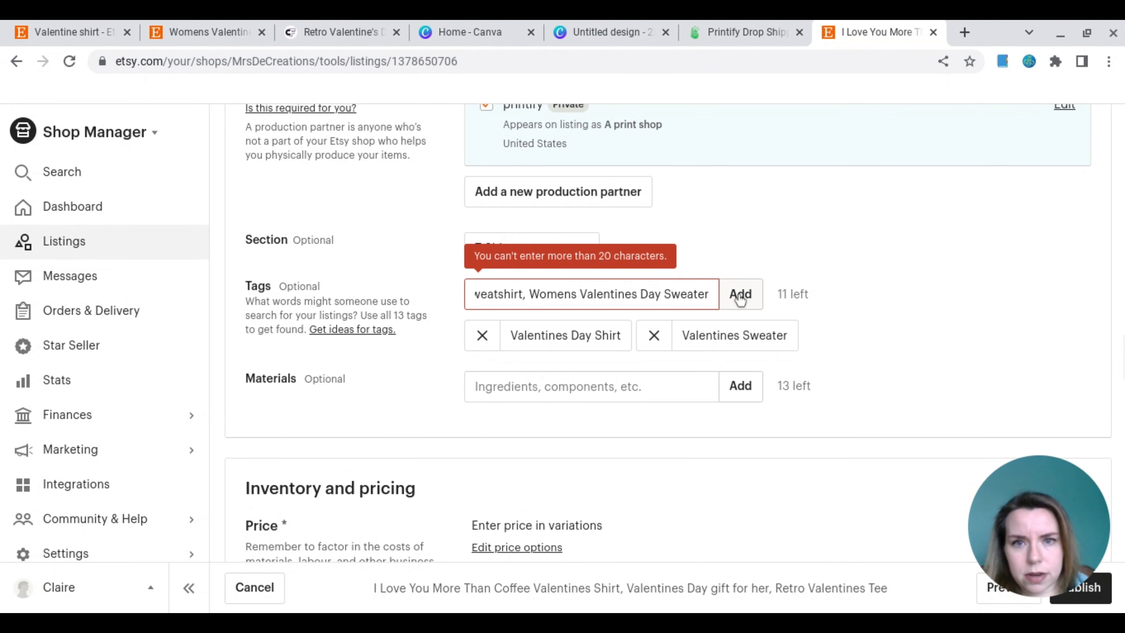
{"action": "left_click", "coordinate": [654, 335]}
{"action": "left_click", "coordinate": [747, 302]}
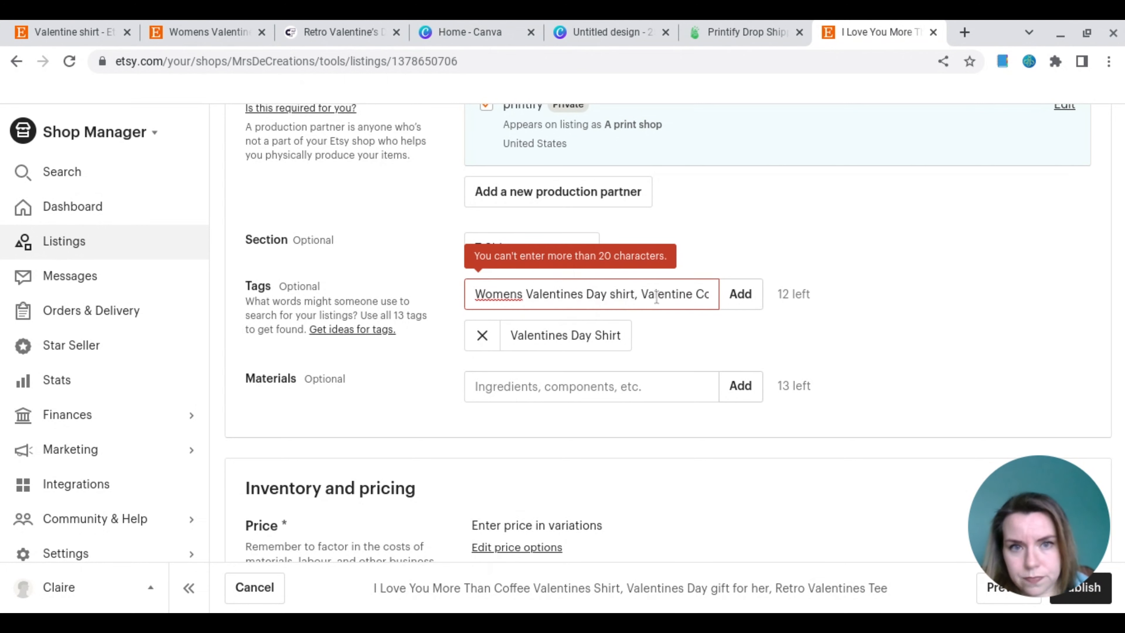
Replace the leftover title text in the tag entry and add the tags "couples matching tee" and "I love coffee gift".
{"action": "left_click", "coordinate": [482, 281]}
{"action": "key", "text": "ctrl+a"}
{"action": "type", "text": "couples matching vale"}
{"action": "key", "text": "BackSpace"}
{"action": "key", "text": "BackSpace"}
{"action": "key", "text": "BackSpace"}
{"action": "key", "text": "BackSpace"}
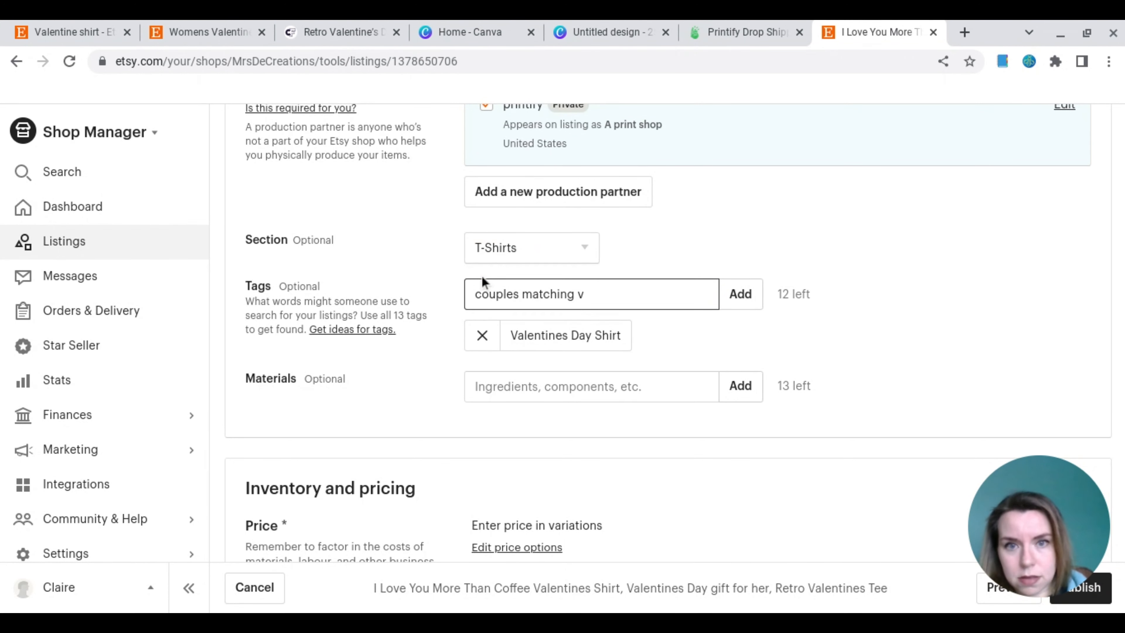
{"action": "type", "text": "tee"}
{"action": "key", "text": "Return"}
{"action": "type", "text": "I love coffee gift"}
{"action": "key", "text": "Return"}
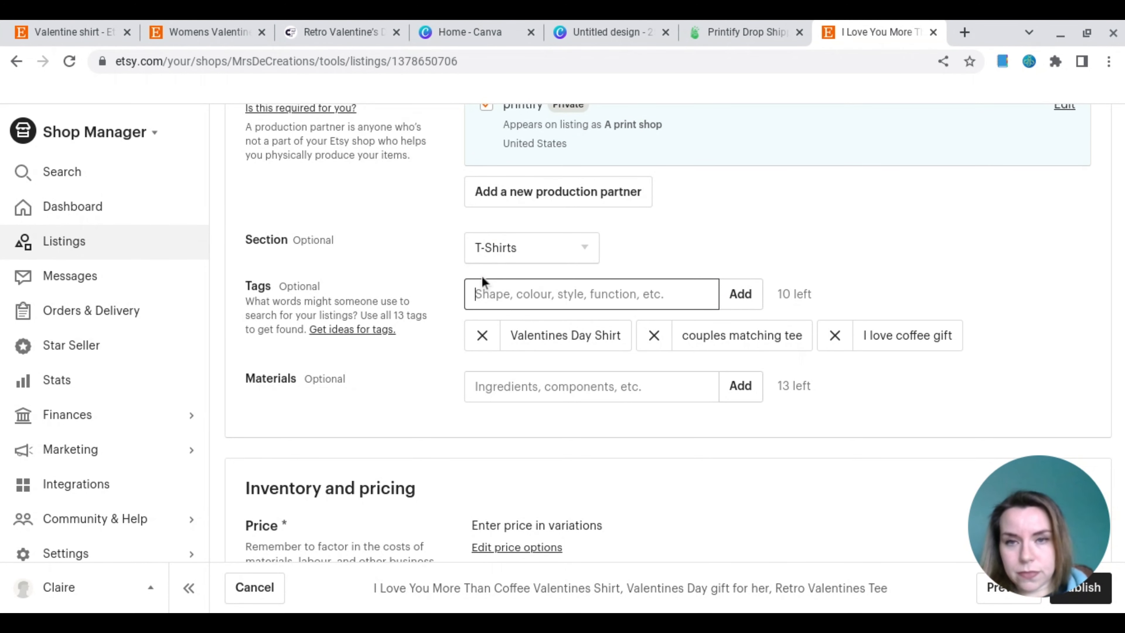
Add the tag "funny love shirt" to the listing.
{"action": "type", "text": "funny valen"}
{"action": "key", "text": "BackSpace"}
{"action": "key", "text": "BackSpace"}
{"action": "key", "text": "BackSpace"}
{"action": "key", "text": "BackSpace"}
{"action": "key", "text": "BackSpace"}
{"action": "type", "text": "love shirt"}
{"action": "key", "text": "Return"}
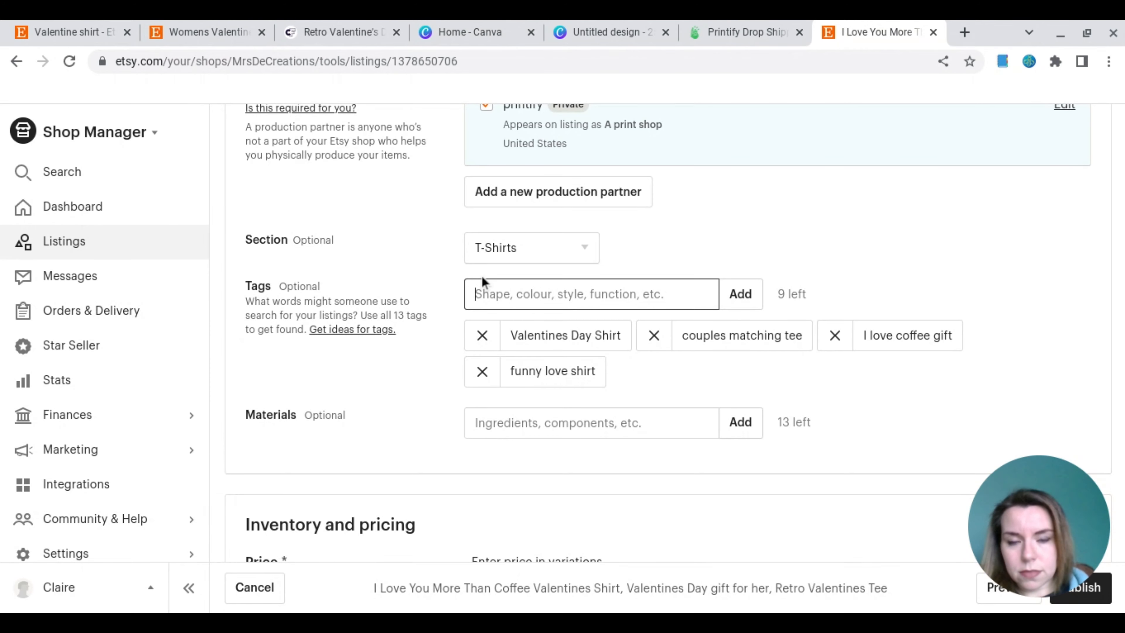
Add the tag "90s love tshirt" to the listing, leaving out the word "style".
{"action": "scroll", "coordinate": [596, 358], "scroll_direction": "down", "scroll_amount": 20}
{"action": "scroll", "coordinate": [596, 358], "scroll_direction": "up", "scroll_amount": 20}
{"action": "type", "text": "90s style love "}
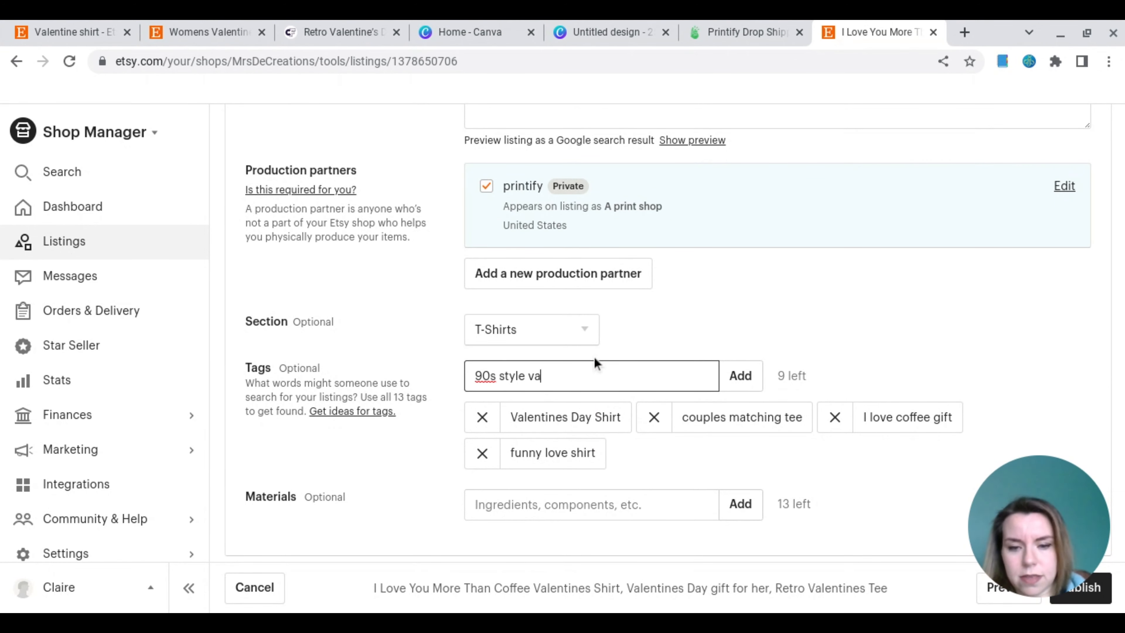
{"action": "type", "text": "tshirt"}
{"action": "left_click", "coordinate": [525, 376]}
{"action": "key", "text": "BackSpace"}
{"action": "key", "text": "BackSpace"}
{"action": "key", "text": "BackSpace"}
{"action": "key", "text": "BackSpace"}
{"action": "key", "text": "BackSpace"}
{"action": "key", "text": "BackSpace"}
{"action": "key", "text": "Return"}
Add the tag "retro valentine gift" to the listing, using the singular form to shorten it.
{"action": "type", "text": "retro valentines gift"}
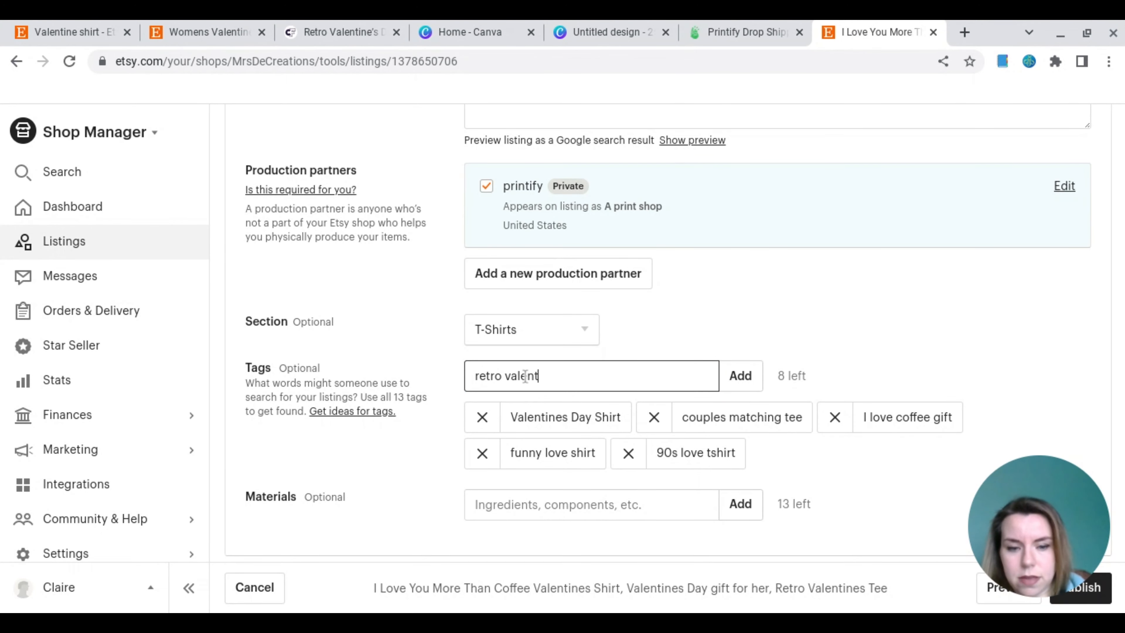
{"action": "left_click", "coordinate": [559, 377]}
{"action": "key", "text": "BackSpace"}
{"action": "key", "text": "Return"}
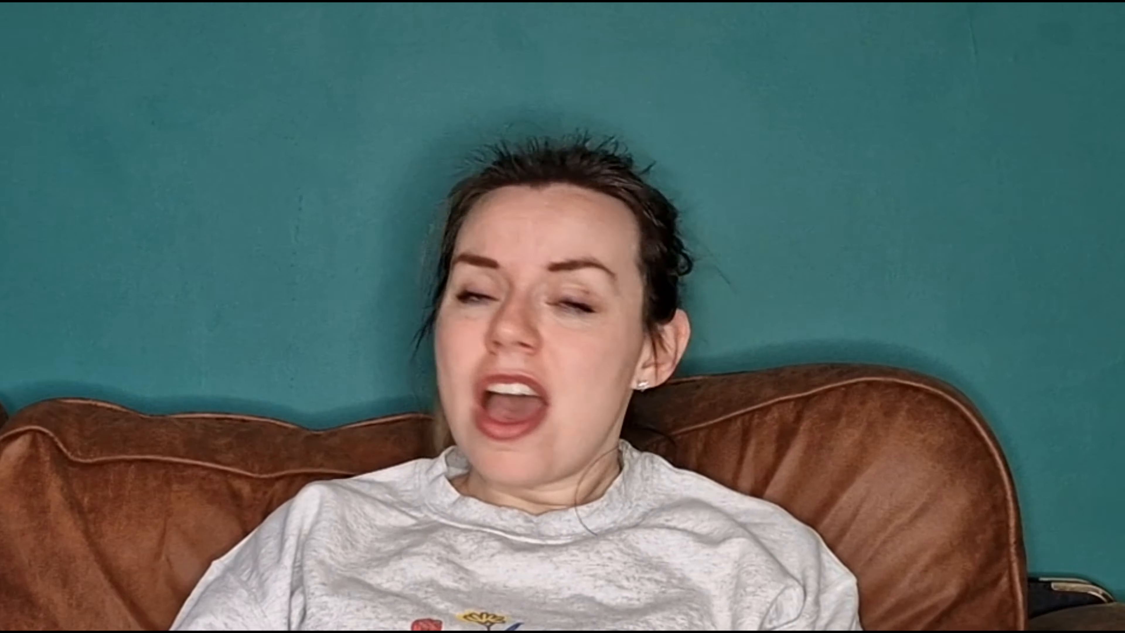